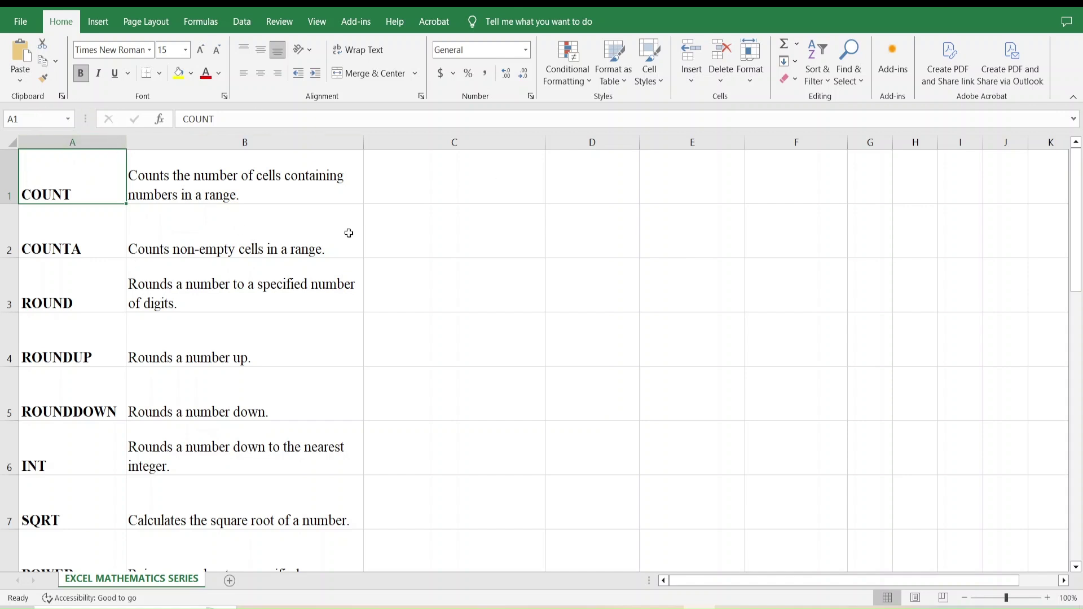
Highlight the COUNT function name in cell A1 with yellow fill
{"action": "left_click", "coordinate": [81, 141]}
{"action": "scroll", "coordinate": [100, 357], "scroll_direction": "down", "scroll_amount": 1}
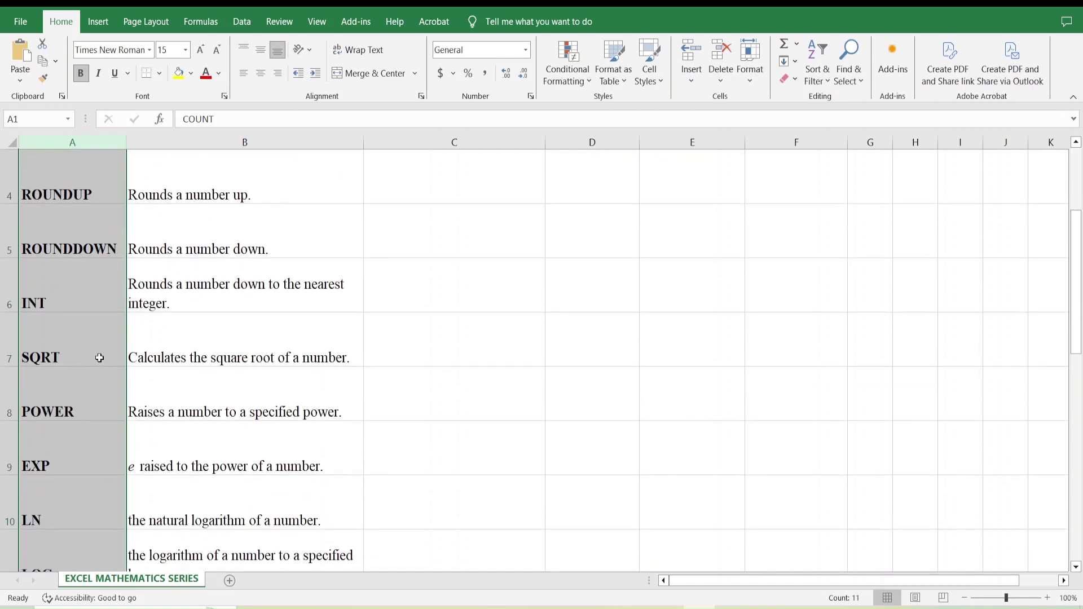
{"action": "scroll", "coordinate": [100, 357], "scroll_direction": "down", "scroll_amount": 1}
{"action": "scroll", "coordinate": [104, 353], "scroll_direction": "up", "scroll_amount": 2}
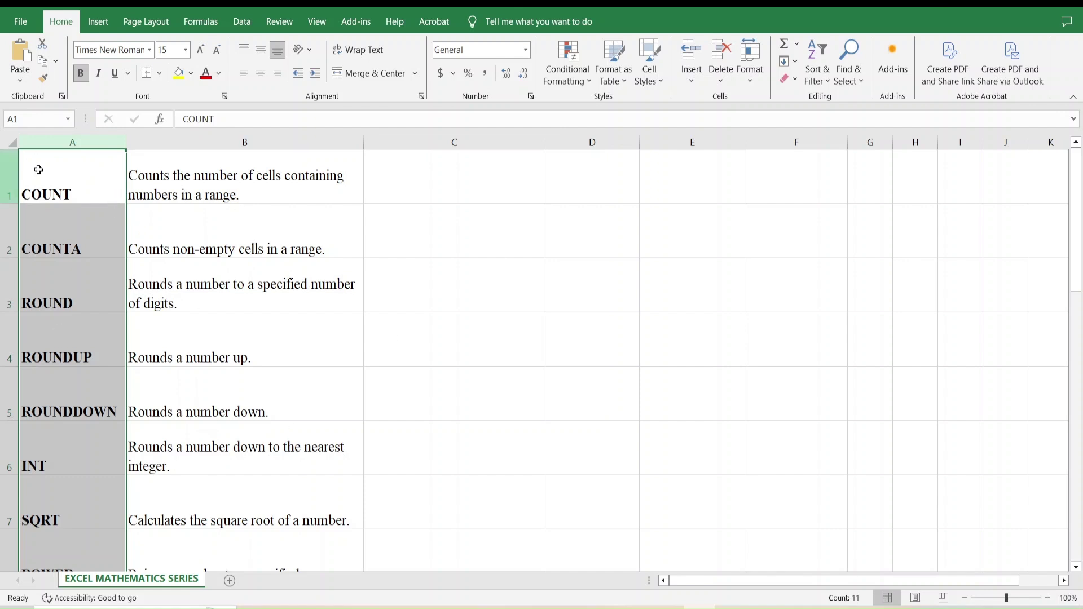
{"action": "left_click", "coordinate": [438, 194]}
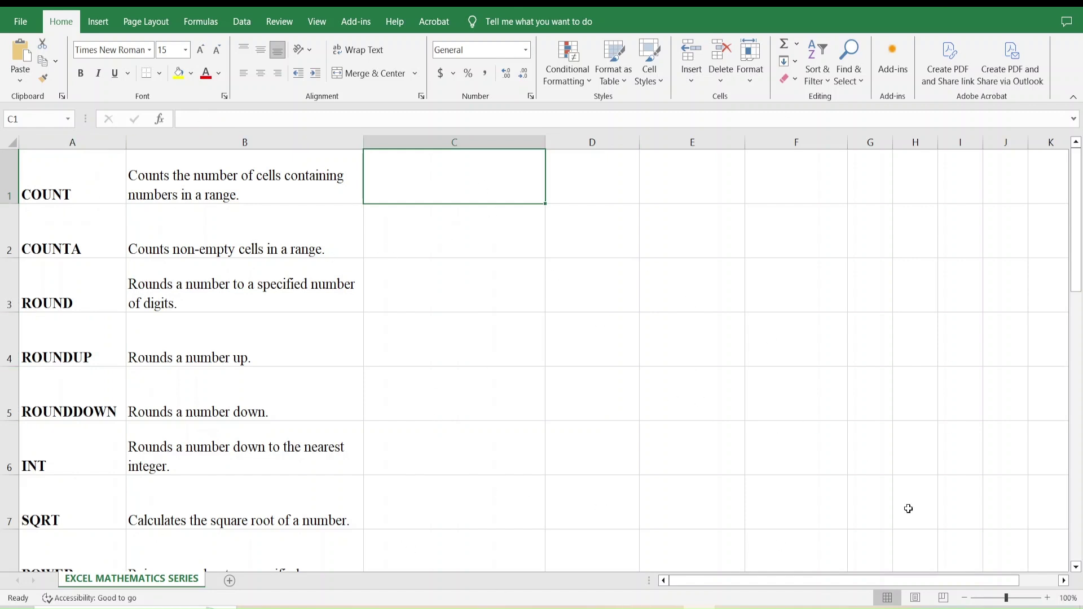
{"action": "left_click", "coordinate": [49, 165]}
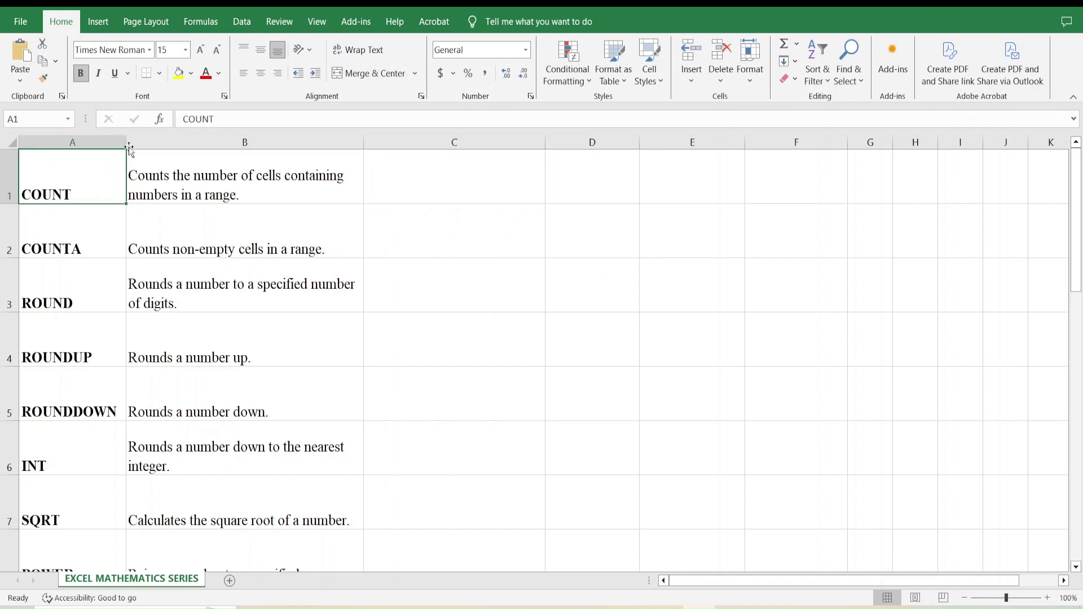
{"action": "left_click", "coordinate": [178, 73]}
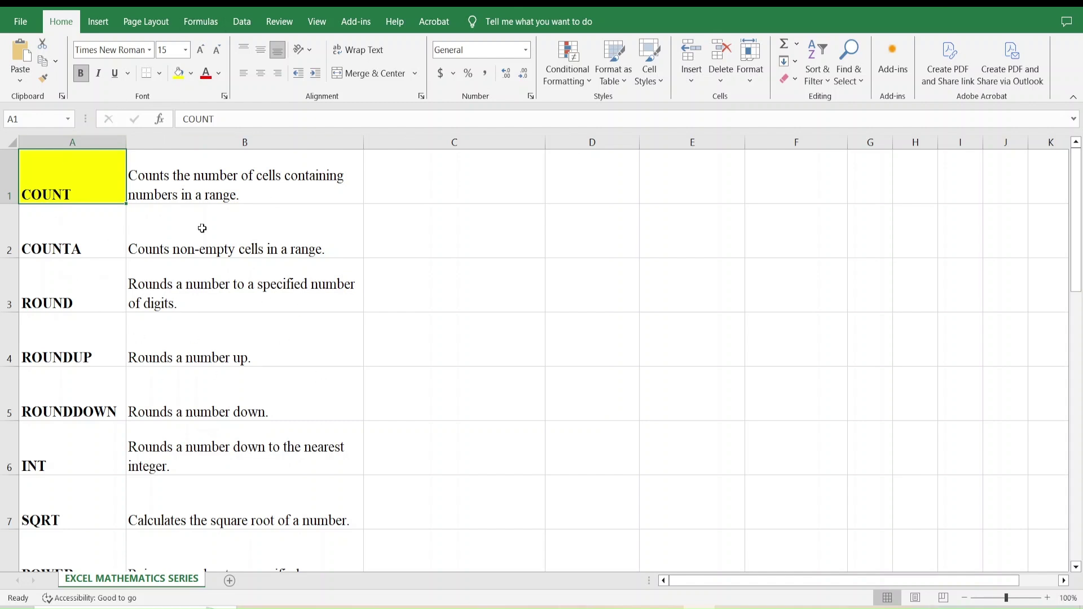
Narrow column C by dragging its header border left
{"action": "left_click", "coordinate": [134, 175]}
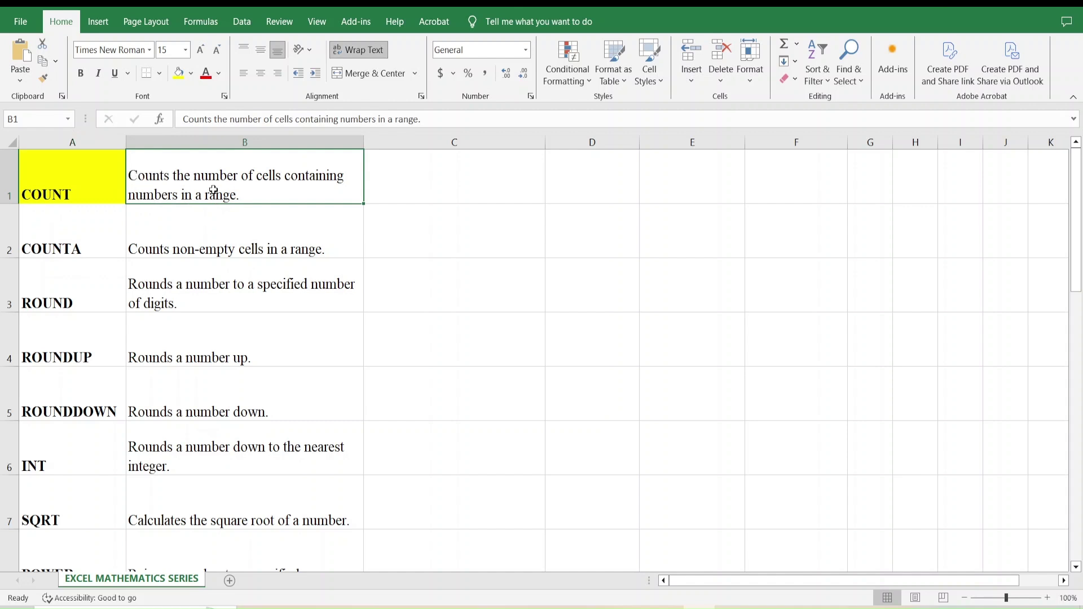
{"action": "left_click", "coordinate": [598, 155]}
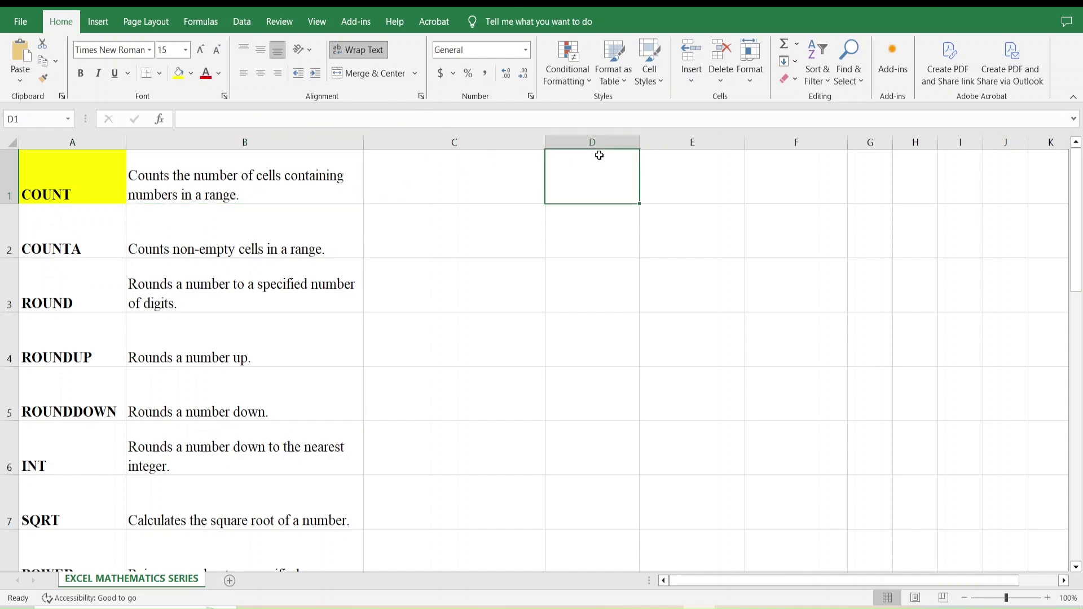
{"action": "left_click", "coordinate": [545, 142]}
{"action": "left_click_drag", "start_coordinate": [481, 179], "coordinate": [483, 169]}
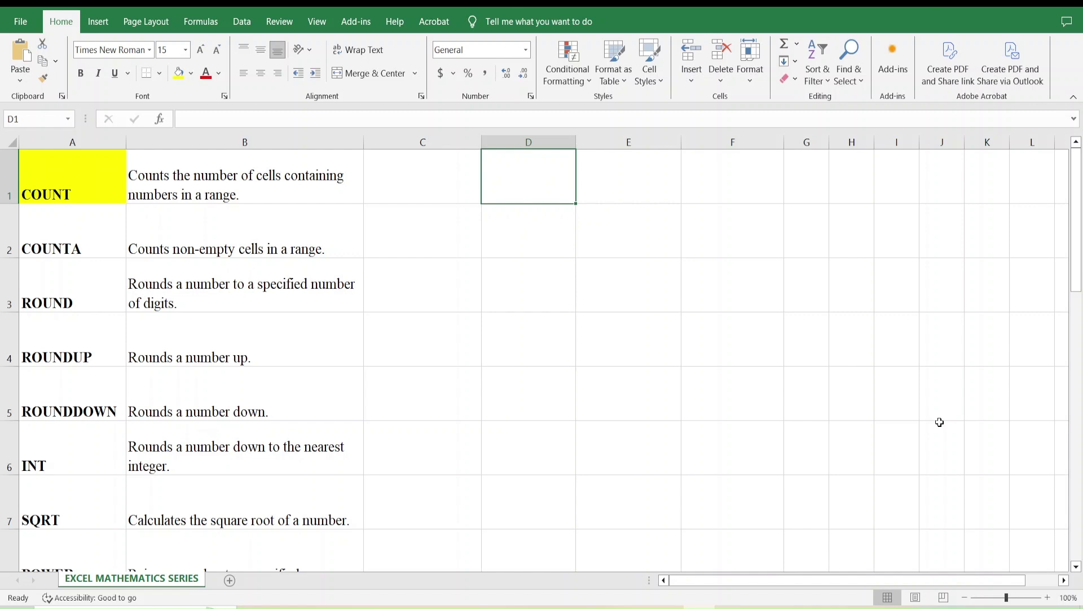
Enter 1, 2, 3 in D1:D3 and 4, 5 below, leaving D4 blank, then select them
{"action": "type", "text": "1"}
{"action": "key", "text": "Return"}
{"action": "type", "text": "2"}
{"action": "key", "text": "Return"}
{"action": "type", "text": "3"}
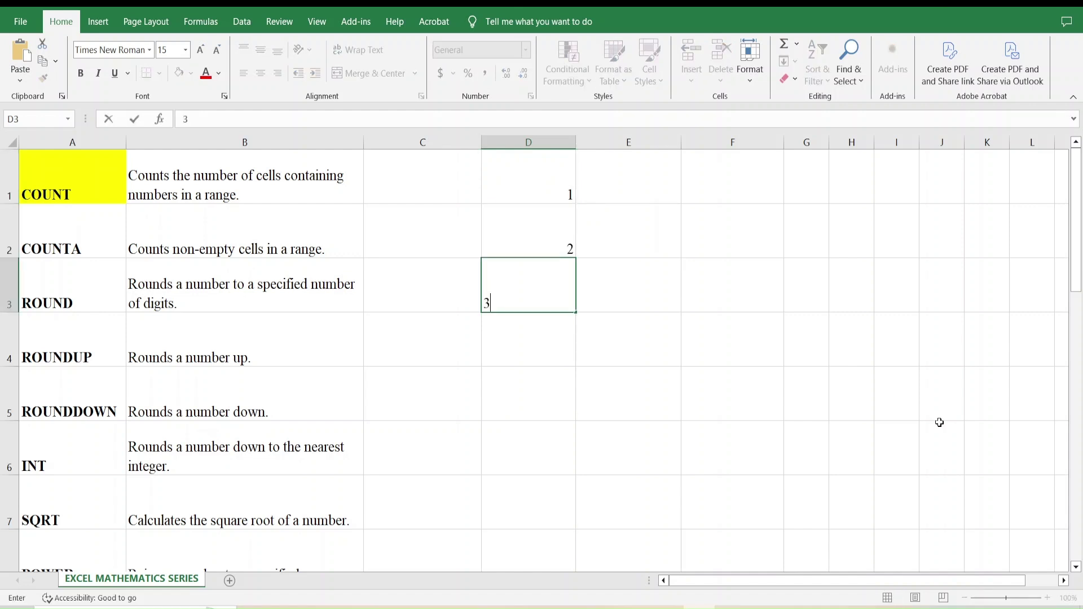
{"action": "key", "text": "Return"}
{"action": "key", "text": "Return"}
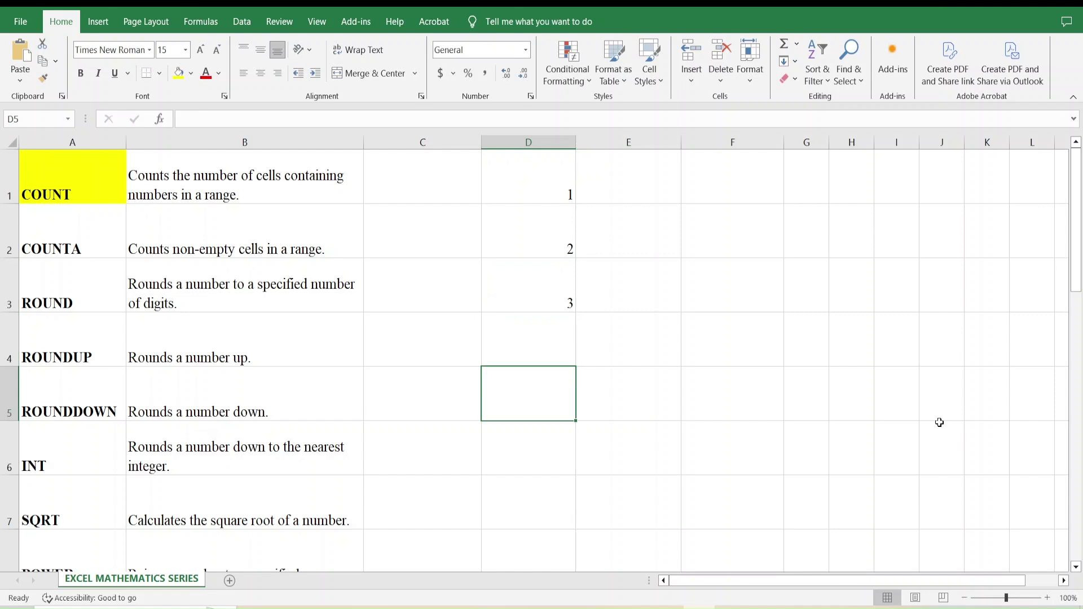
{"action": "type", "text": "4"}
{"action": "key", "text": "Return"}
{"action": "type", "text": "5"}
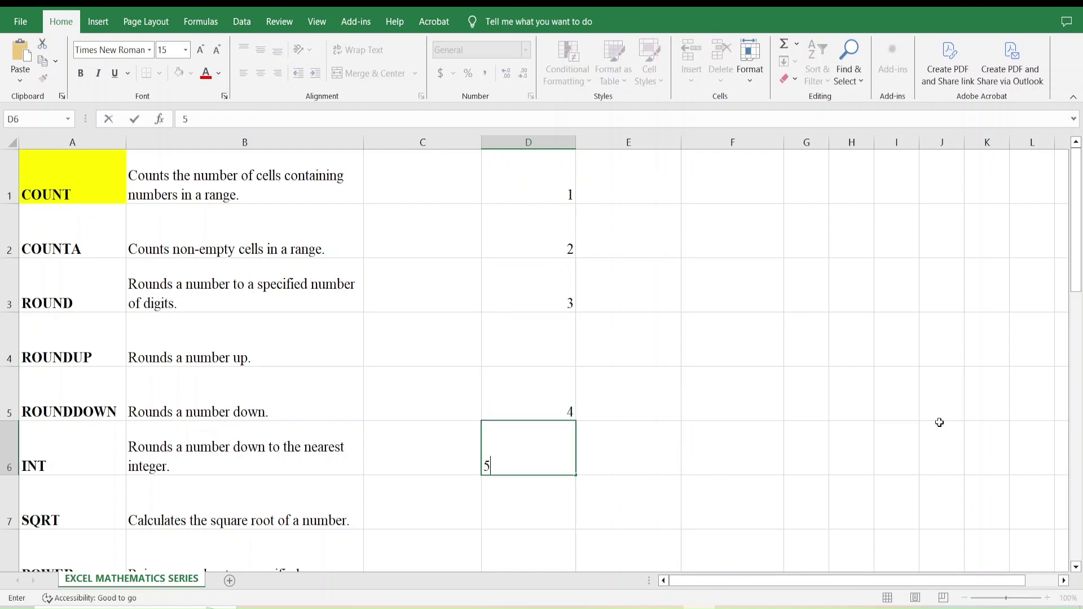
{"action": "left_click", "coordinate": [899, 435]}
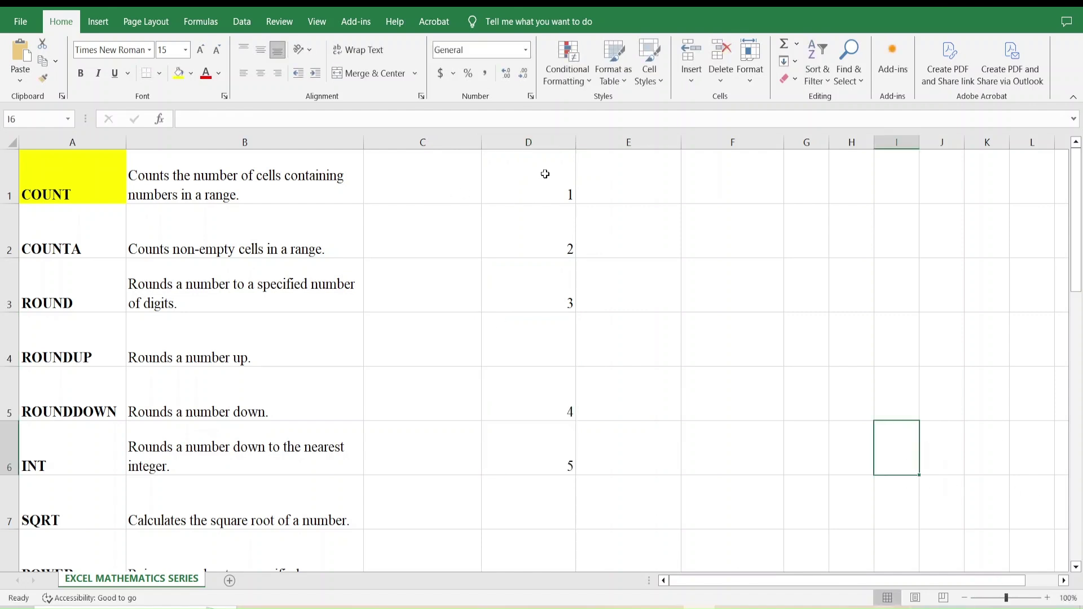
{"action": "left_click_drag", "start_coordinate": [550, 183], "coordinate": [551, 460]}
Widen column E and enter =COUNT(D1:D6) in E1 using autocomplete
{"action": "left_click", "coordinate": [666, 174]}
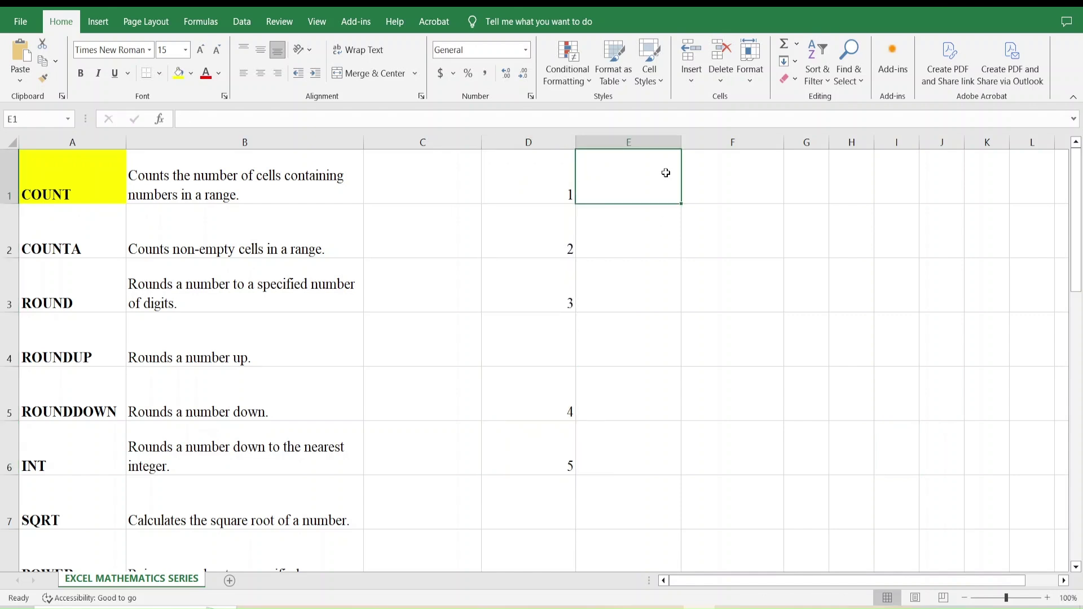
{"action": "left_click_drag", "start_coordinate": [679, 140], "coordinate": [702, 140]}
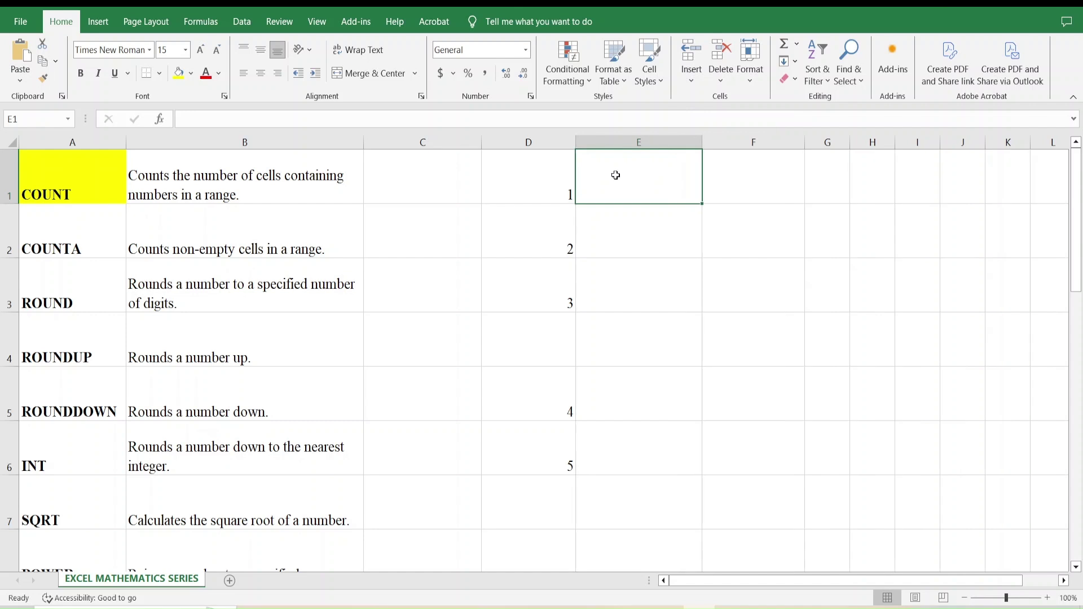
{"action": "type", "text": "=count"}
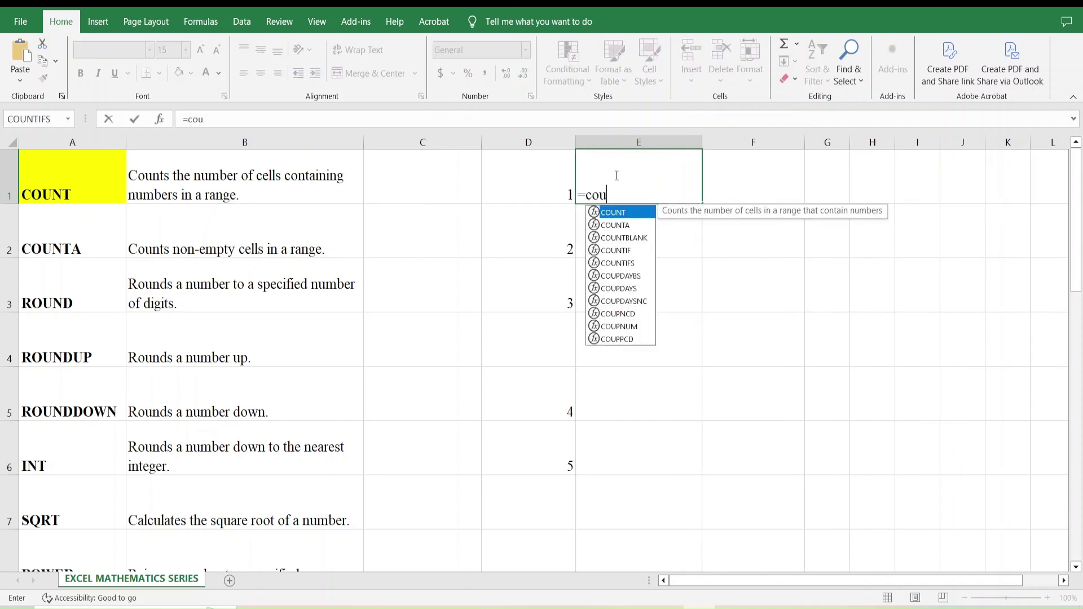
{"action": "double_click", "coordinate": [603, 217]}
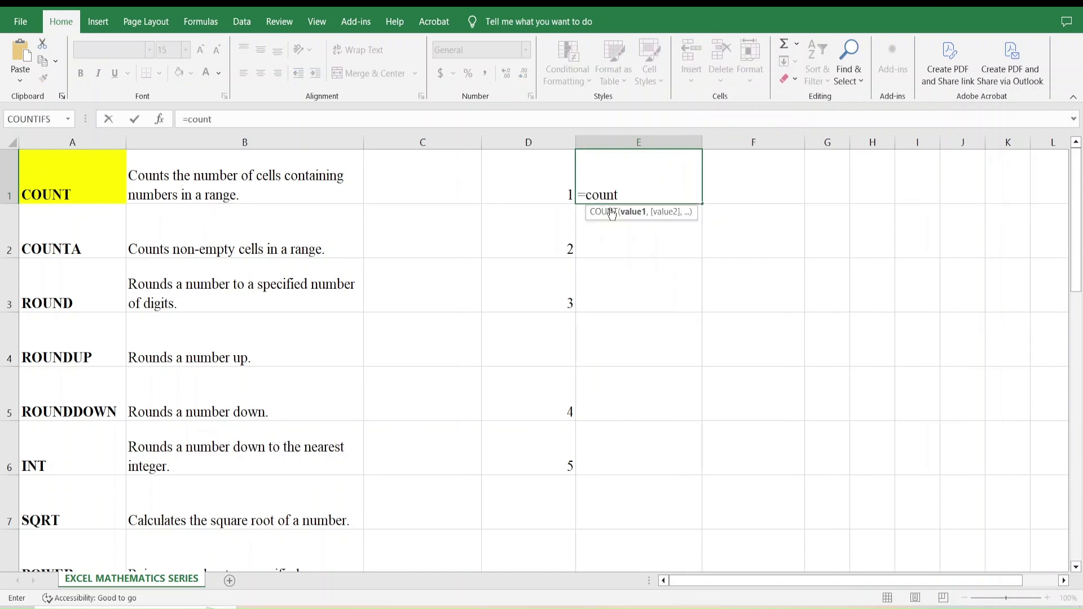
{"action": "left_click_drag", "start_coordinate": [536, 172], "coordinate": [541, 441]}
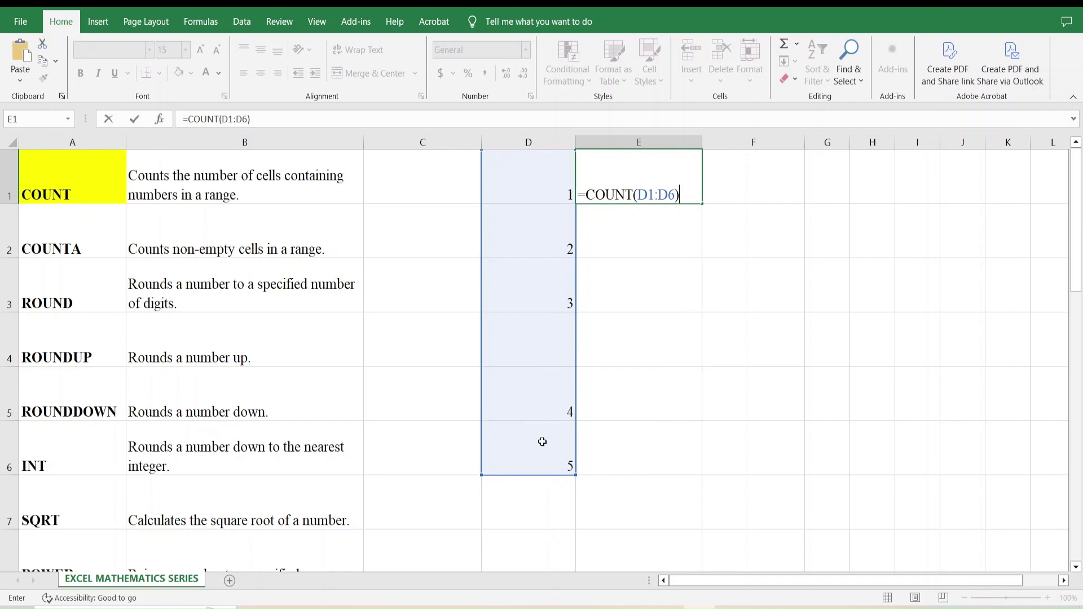
{"action": "key", "text": "Return"}
Check the E1 result of 5 against the values in D1, D2, D3, D5 and D6
{"action": "left_click", "coordinate": [613, 171]}
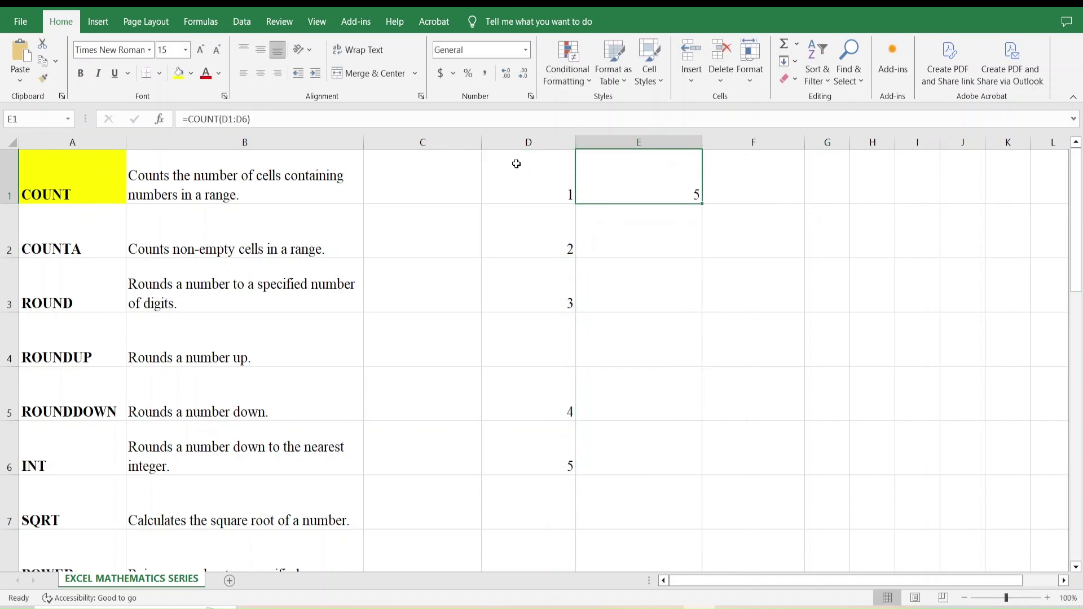
{"action": "left_click_drag", "start_coordinate": [530, 159], "coordinate": [532, 449]}
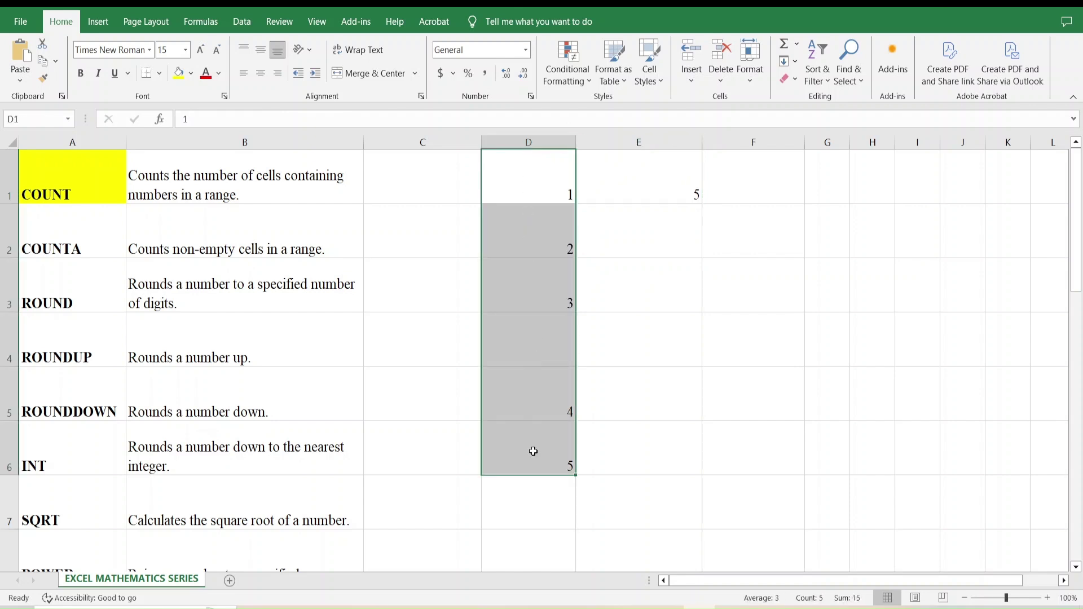
{"action": "left_click", "coordinate": [546, 174]}
{"action": "left_click", "coordinate": [538, 254]}
{"action": "left_click", "coordinate": [539, 287]}
{"action": "left_click", "coordinate": [542, 407]}
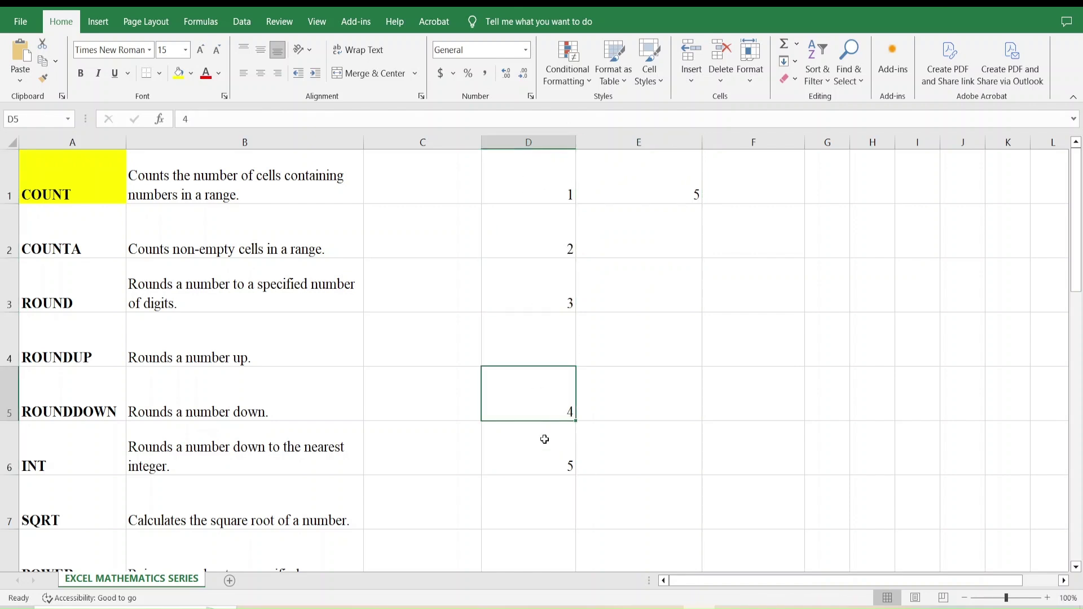
{"action": "left_click", "coordinate": [546, 454]}
{"action": "left_click", "coordinate": [646, 168]}
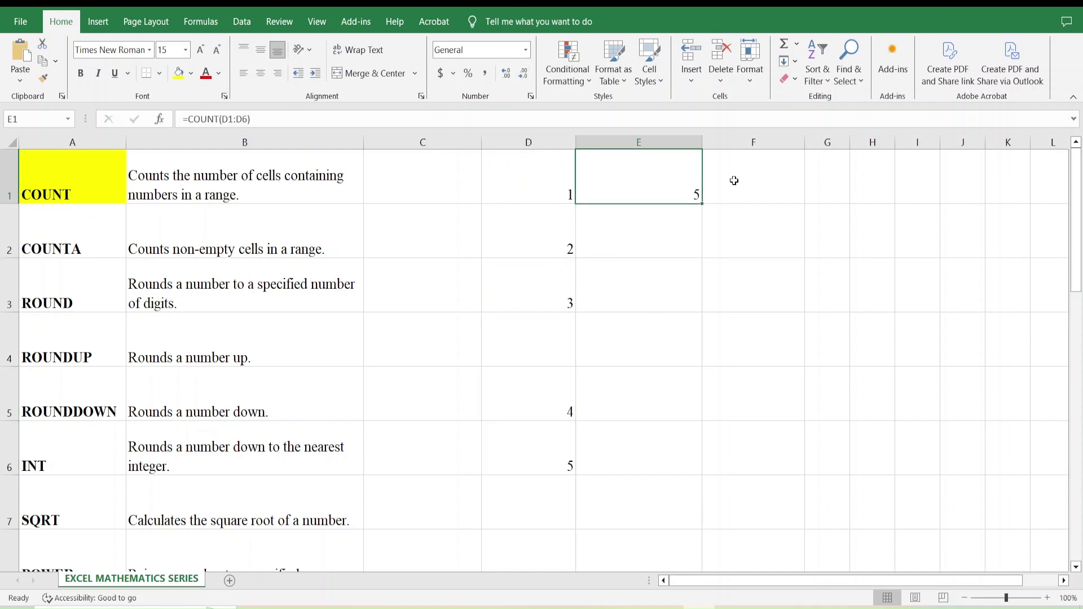
{"action": "left_click", "coordinate": [777, 177]}
Narrow column E, widen column F, and enter 1, a, b in F1:F3
{"action": "left_click_drag", "start_coordinate": [709, 147], "coordinate": [666, 160]}
{"action": "left_click_drag", "start_coordinate": [774, 144], "coordinate": [791, 147]}
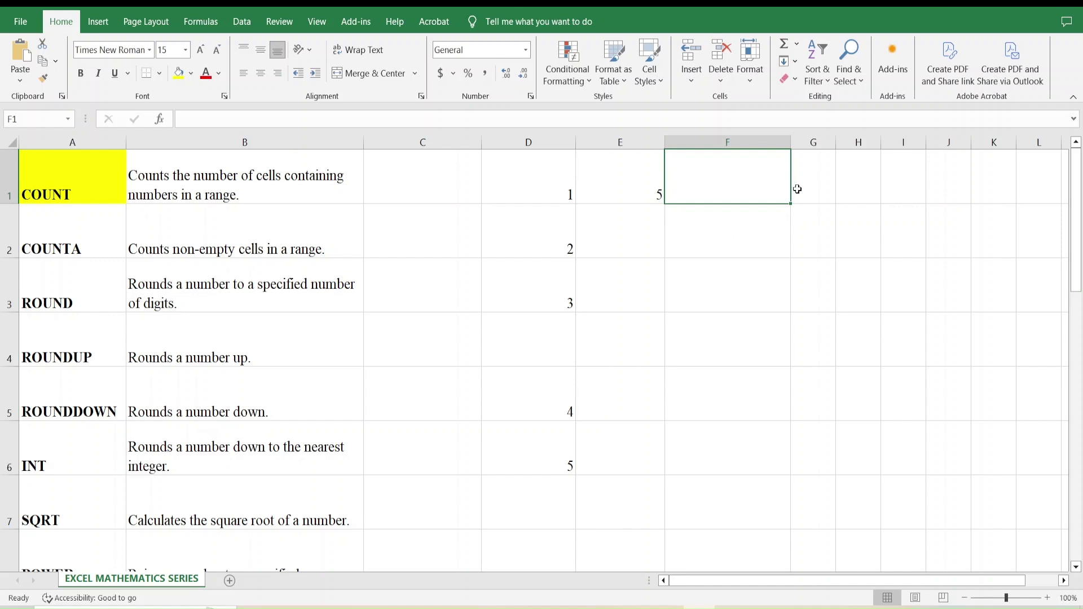
{"action": "type", "text": "1"}
{"action": "key", "text": "Return"}
{"action": "type", "text": "a"}
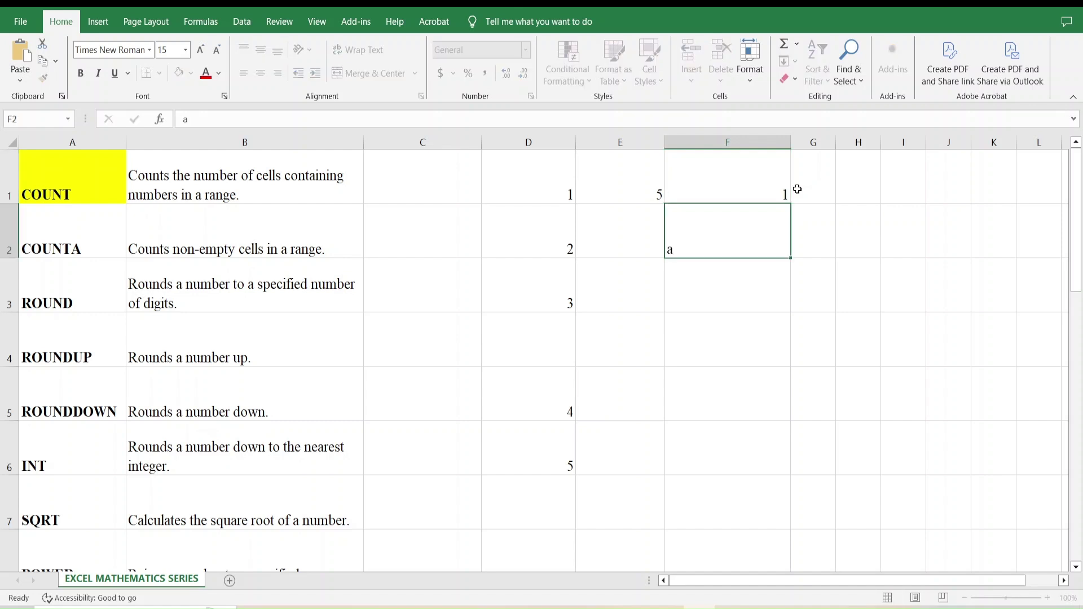
{"action": "key", "text": "Return"}
{"action": "type", "text": "b"}
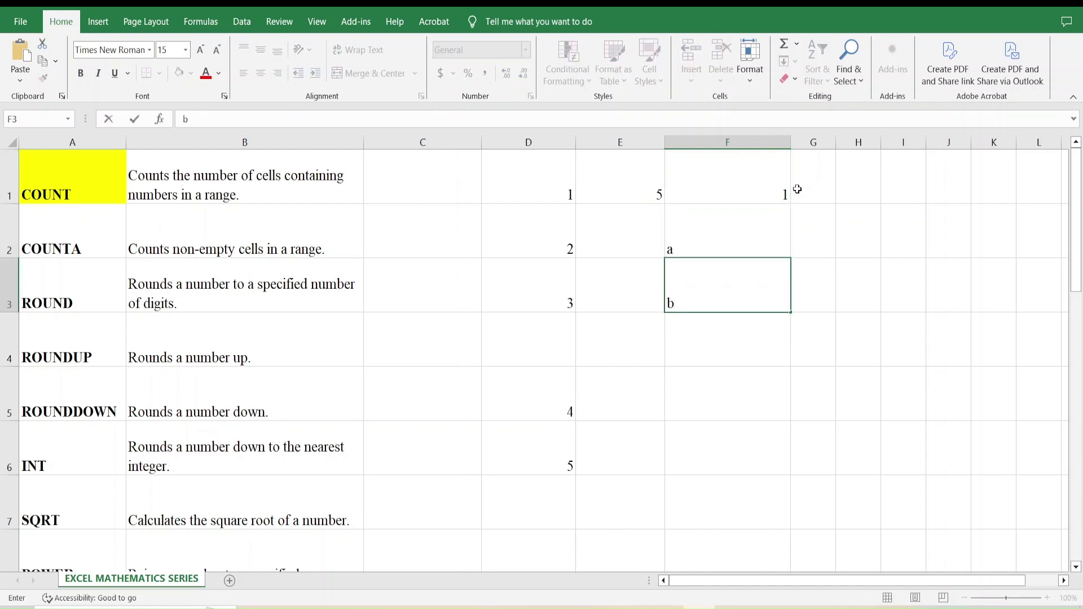
{"action": "key", "text": "Return"}
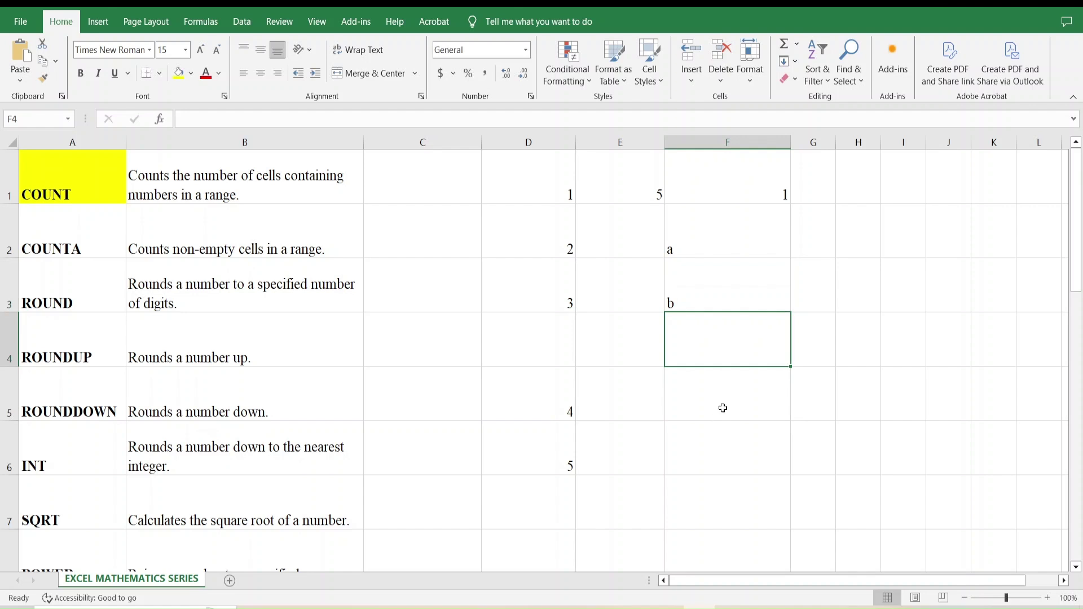
Leave F4 blank, enter 4 and 5 below it, widen column G, and select F1:F6
{"action": "left_click", "coordinate": [722, 408]}
{"action": "type", "text": "4"}
{"action": "key", "text": "Return"}
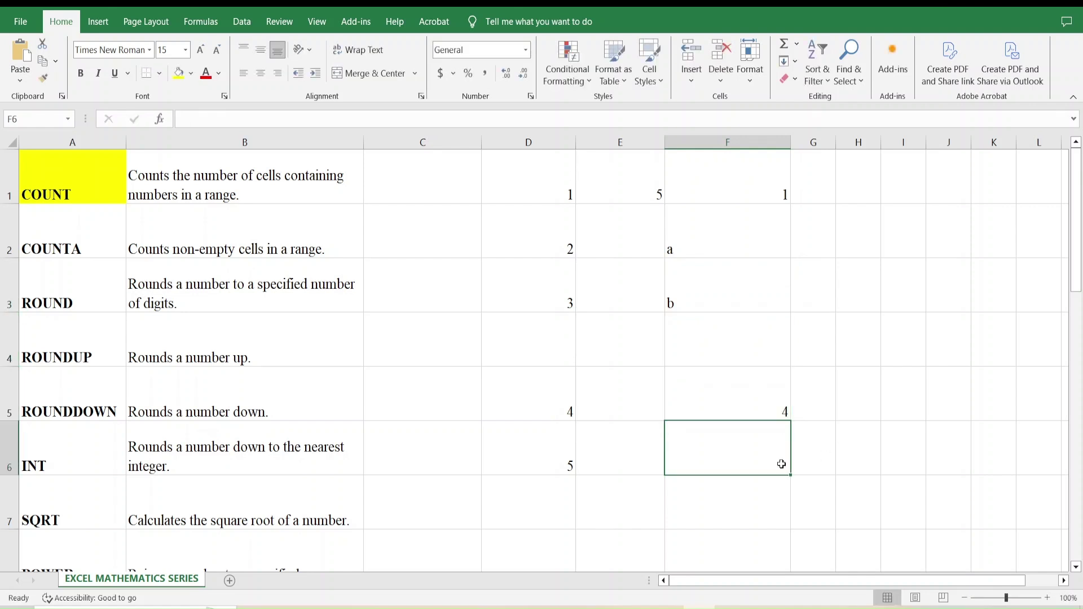
{"action": "type", "text": "5"}
{"action": "left_click", "coordinate": [917, 325]}
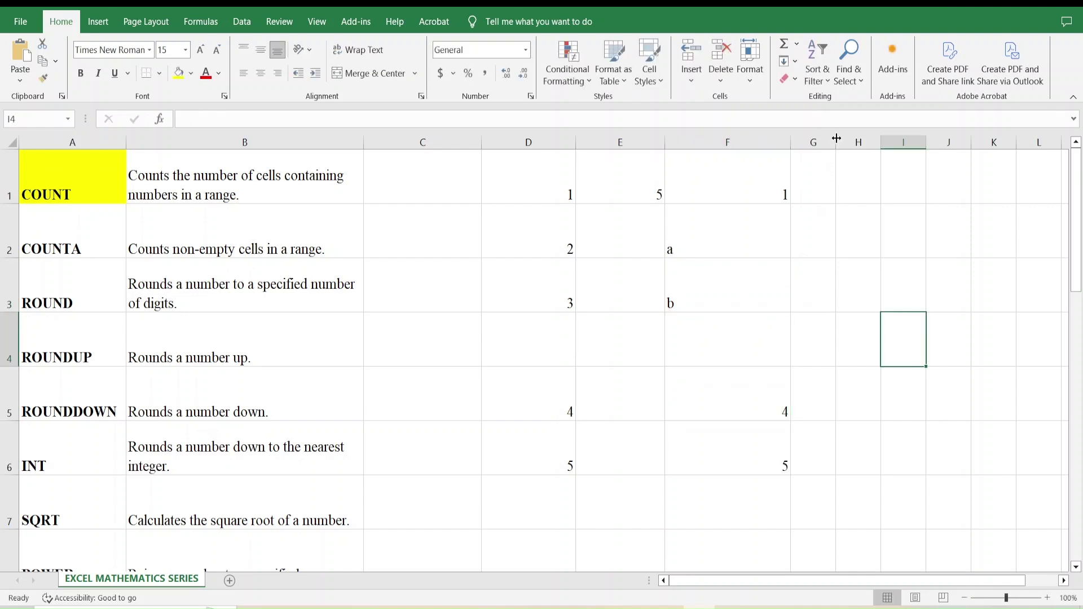
{"action": "left_click_drag", "start_coordinate": [837, 138], "coordinate": [897, 140]}
{"action": "left_click", "coordinate": [841, 189]}
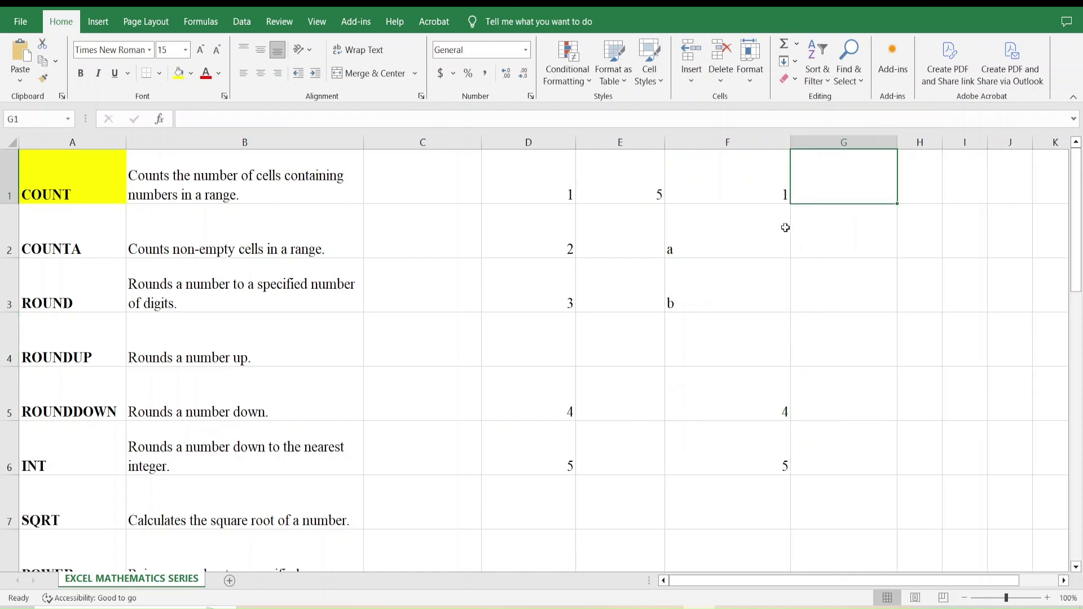
{"action": "left_click_drag", "start_coordinate": [748, 190], "coordinate": [729, 441]}
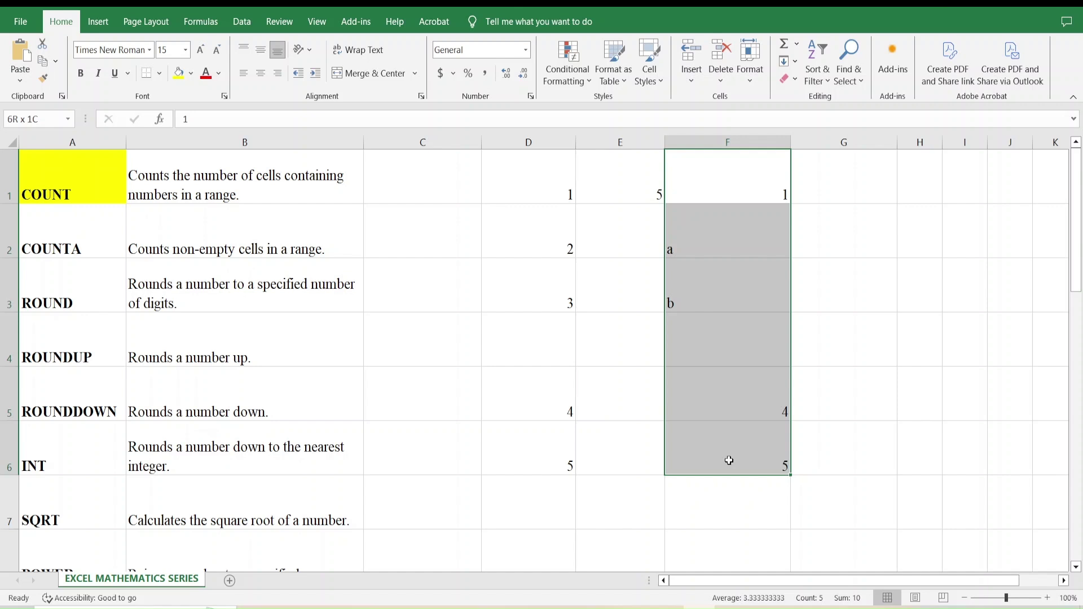
Enter =COUNT(F1:F6) in G1, fixing a misspelling, so it returns 3
{"action": "left_click", "coordinate": [855, 176]}
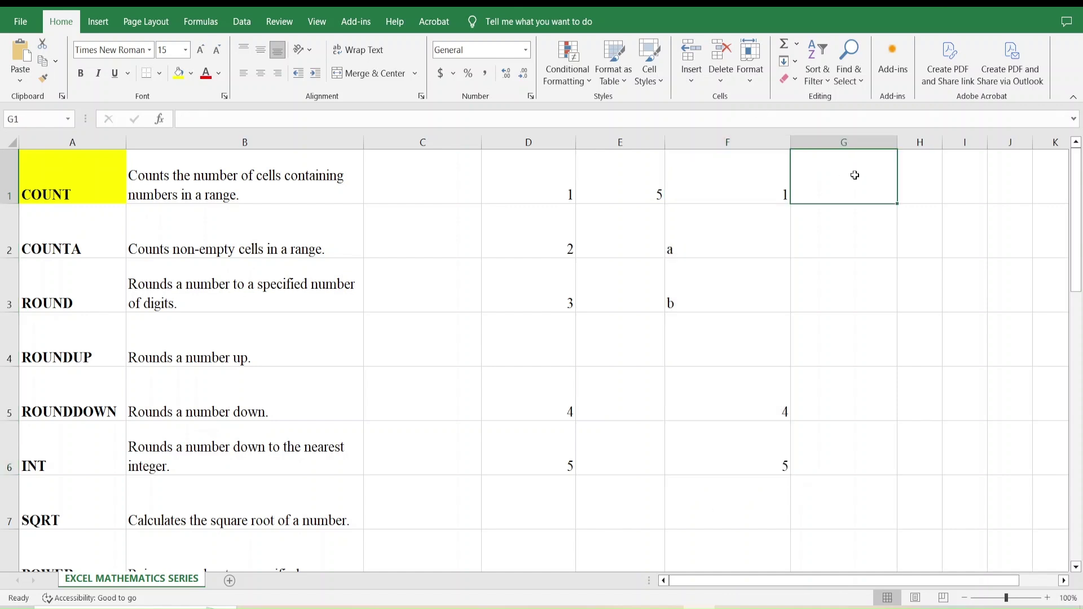
{"action": "type", "text": "=cun"}
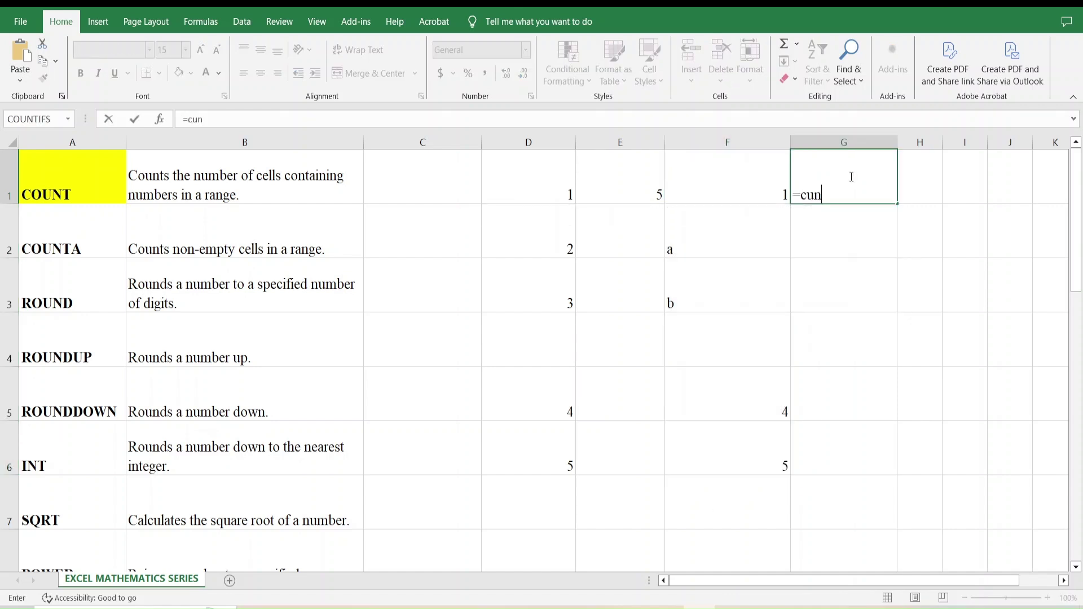
{"action": "type", "text": "t"}
{"action": "key", "text": "BackSpace"}
{"action": "key", "text": "BackSpace"}
{"action": "key", "text": "BackSpace"}
{"action": "key", "text": "BackSpace"}
{"action": "type", "text": "count"}
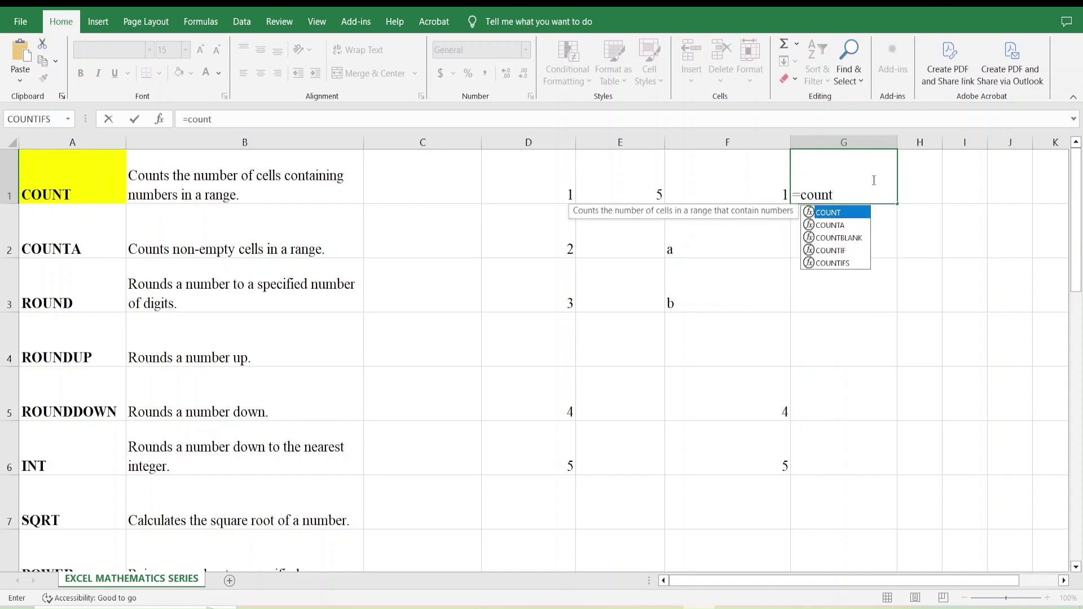
{"action": "double_click", "coordinate": [825, 213]}
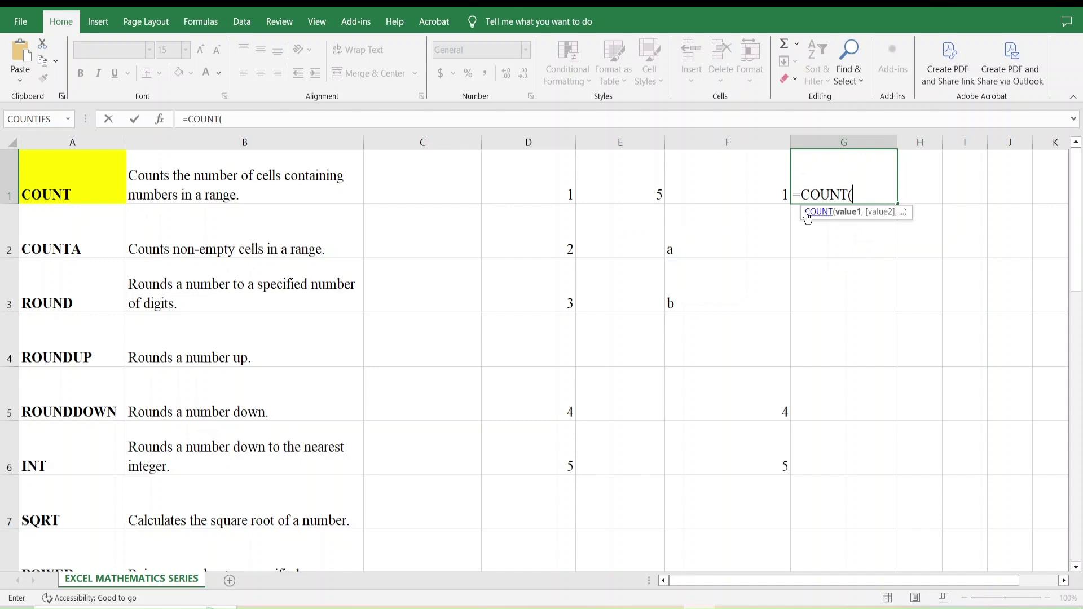
{"action": "left_click_drag", "start_coordinate": [752, 178], "coordinate": [749, 427]}
{"action": "type", "text": ")"}
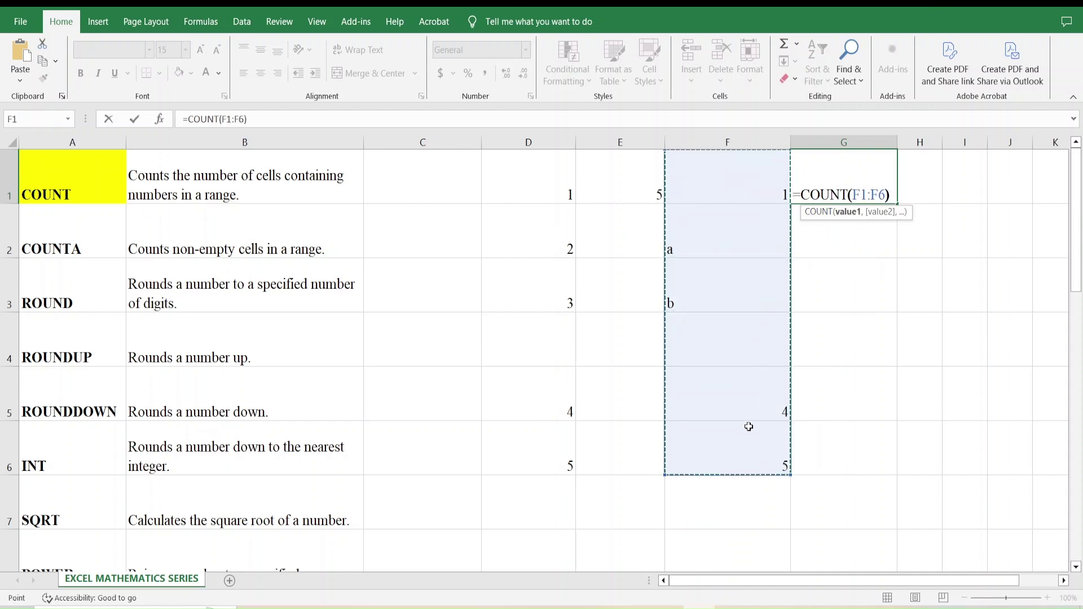
{"action": "key", "text": "Return"}
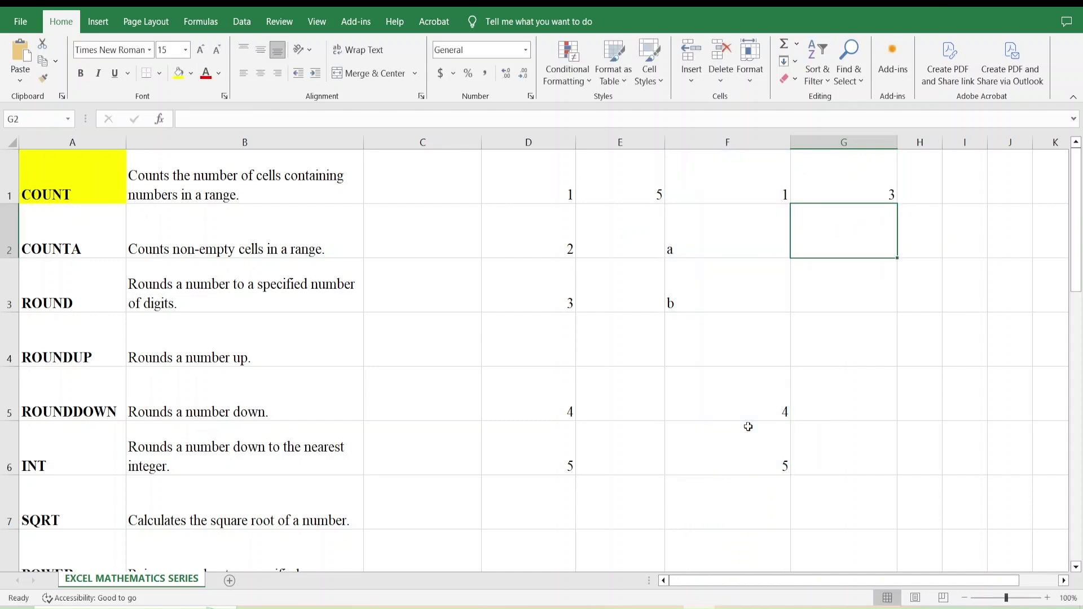
{"action": "left_click", "coordinate": [841, 189]}
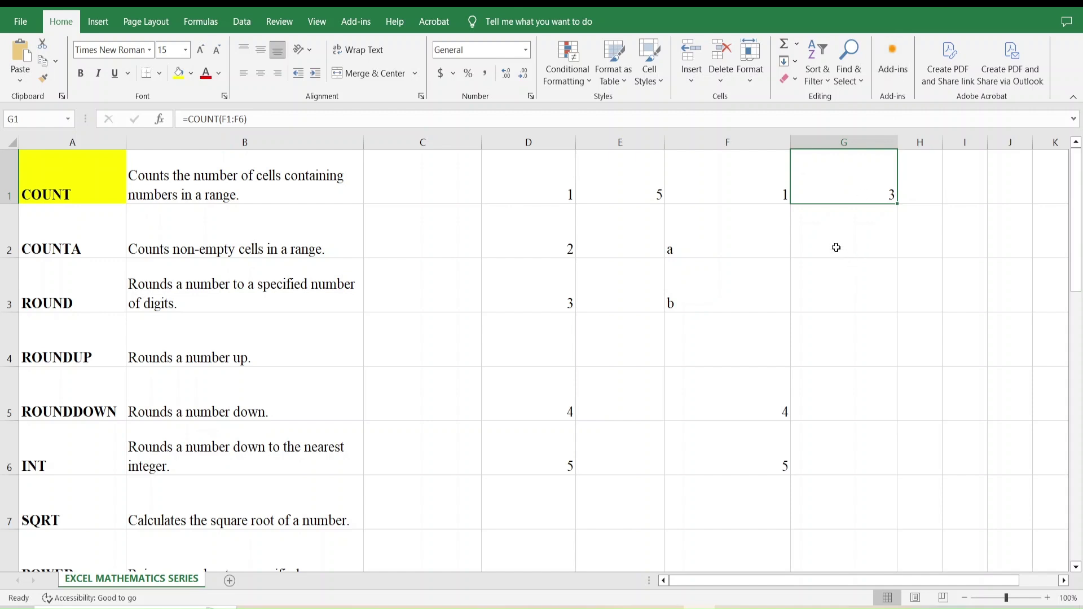
Check the values in F1, F5 and F6, then select the example block D1:G6
{"action": "left_click", "coordinate": [740, 188]}
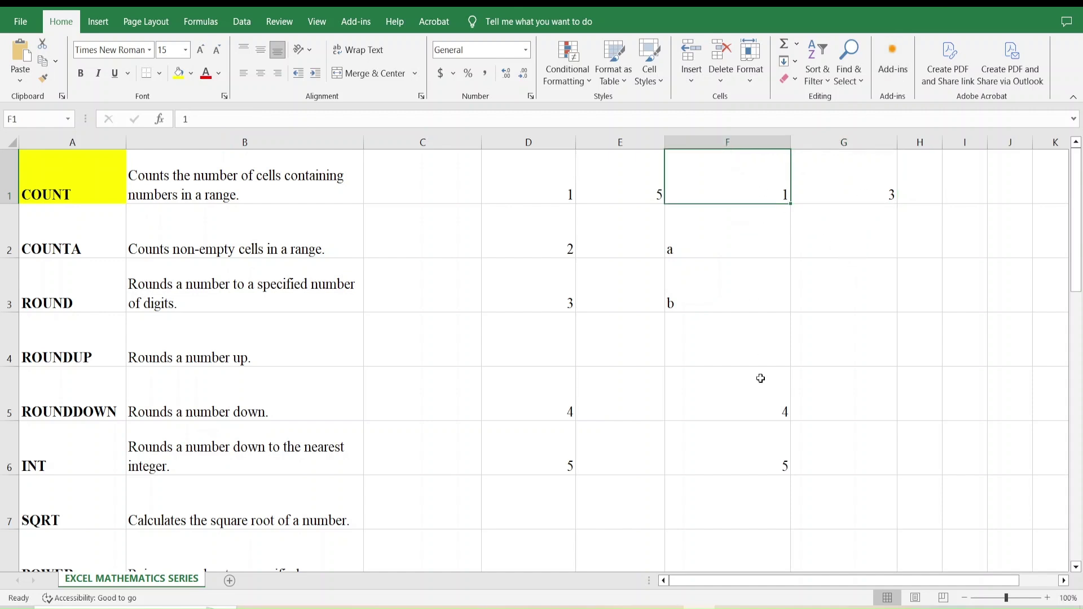
{"action": "left_click", "coordinate": [762, 396]}
{"action": "left_click", "coordinate": [765, 453]}
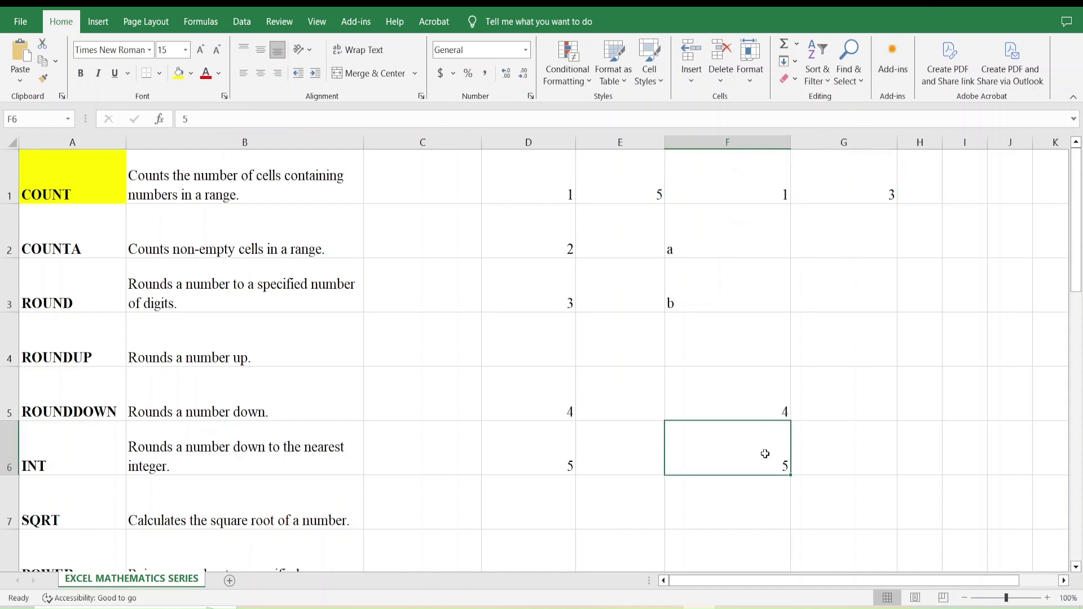
{"action": "left_click", "coordinate": [513, 169]}
{"action": "left_click_drag", "start_coordinate": [533, 197], "coordinate": [857, 455]}
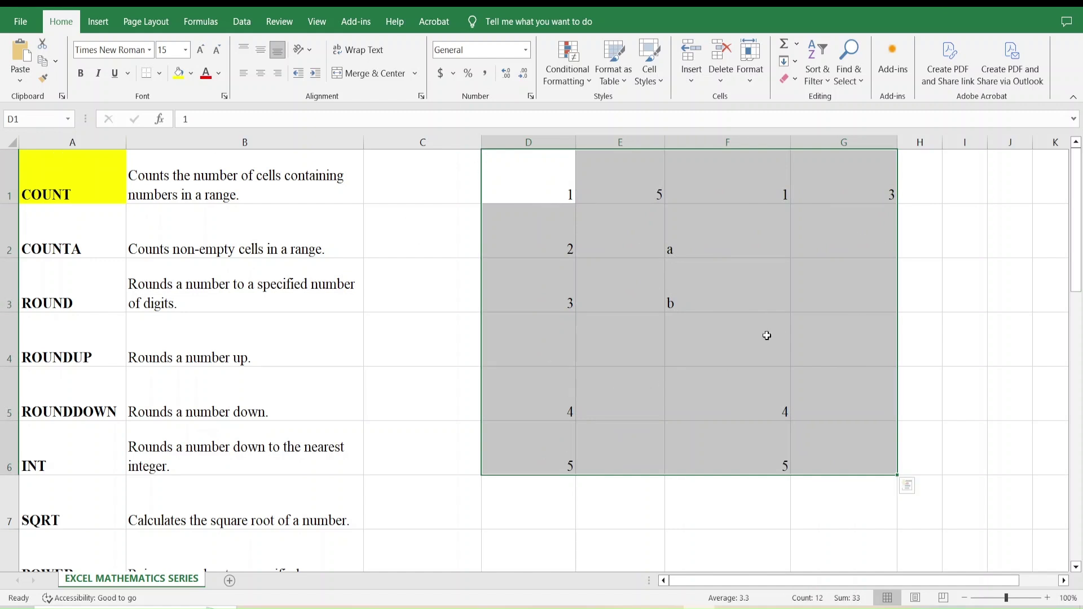
Clear the D1:G6 examples and fill the COUNTA cell A2 yellow
{"action": "key", "text": "Delete"}
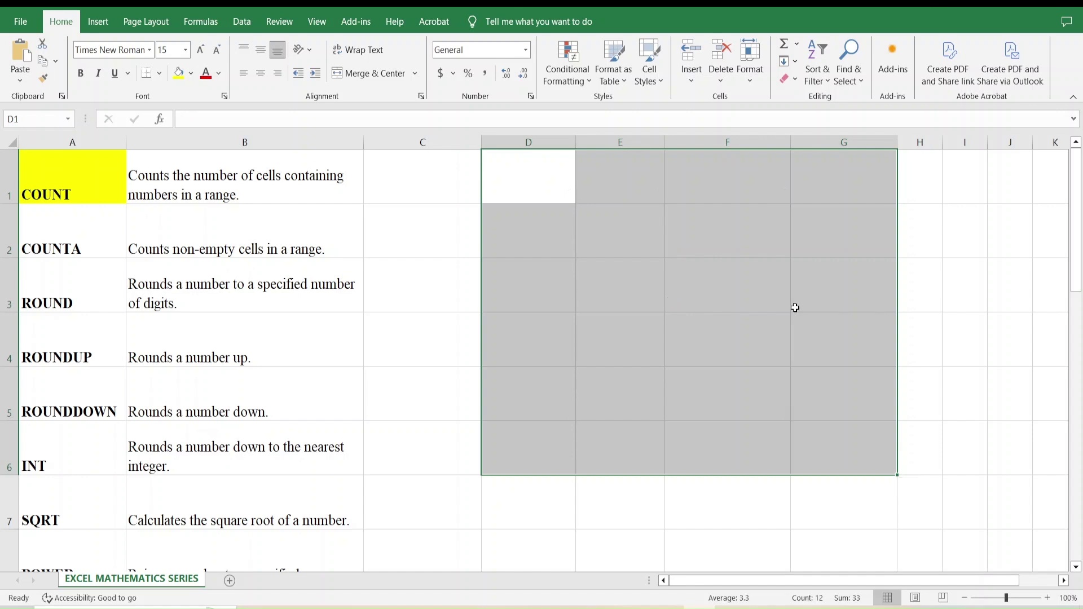
{"action": "left_click", "coordinate": [537, 197]}
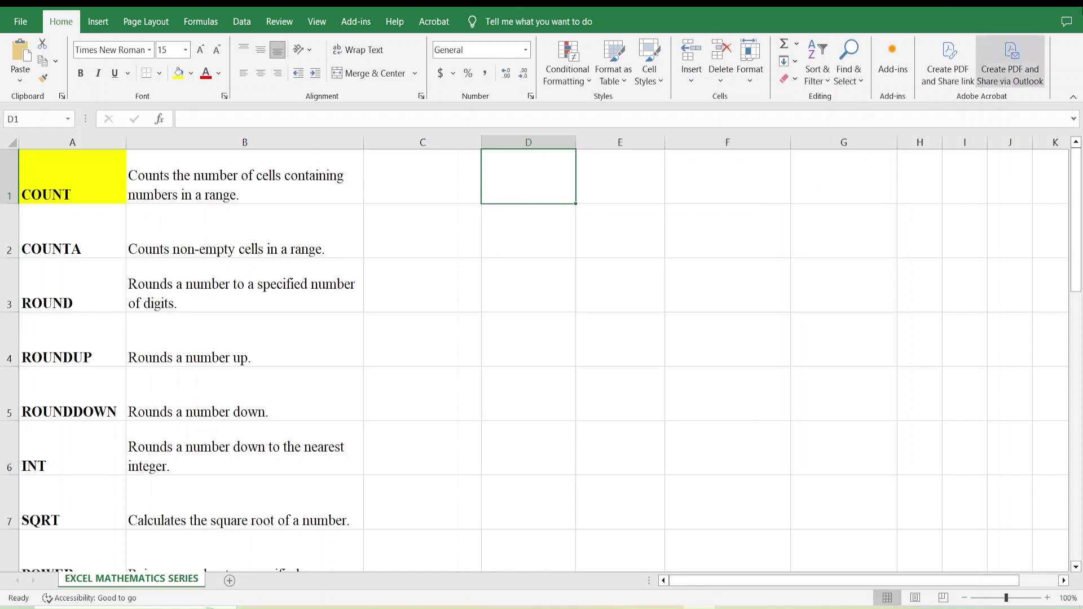
{"action": "left_click", "coordinate": [71, 257]}
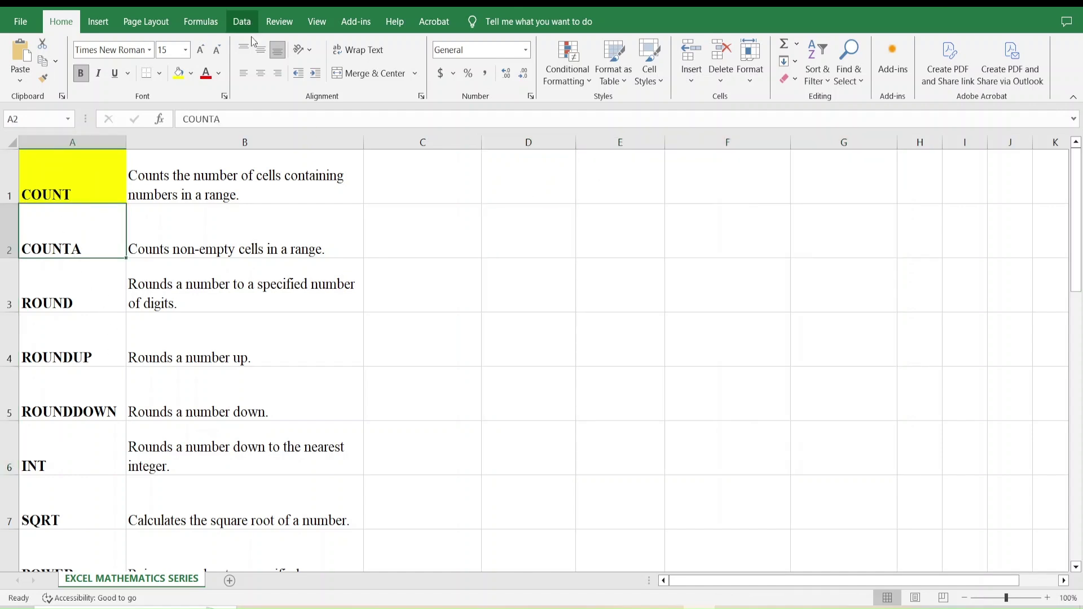
{"action": "left_click", "coordinate": [179, 73]}
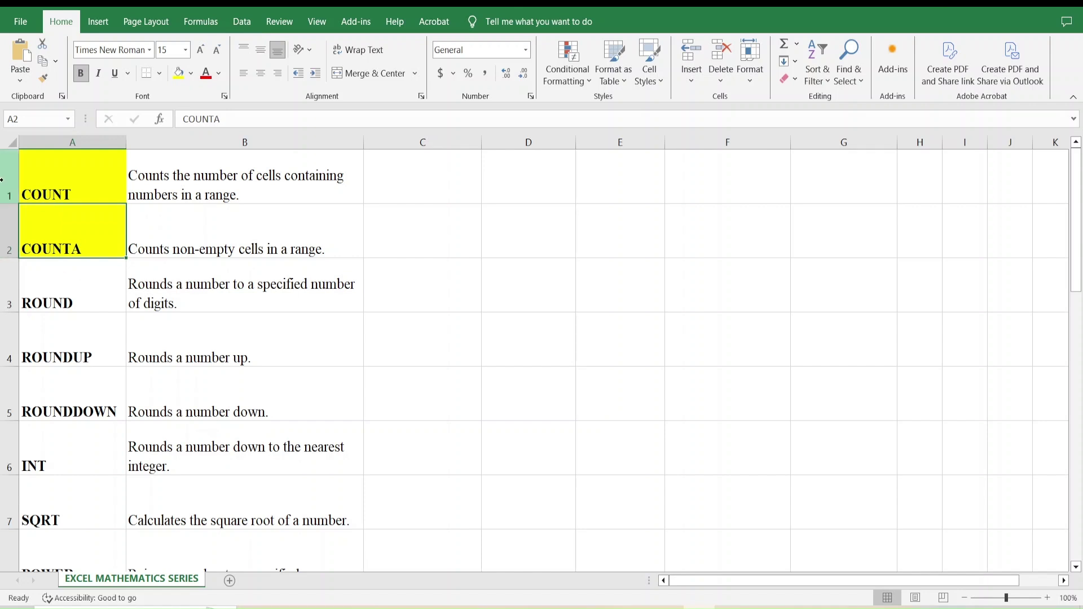
Review the COUNT and COUNTA descriptions in B1 and B2
{"action": "left_click", "coordinate": [168, 241]}
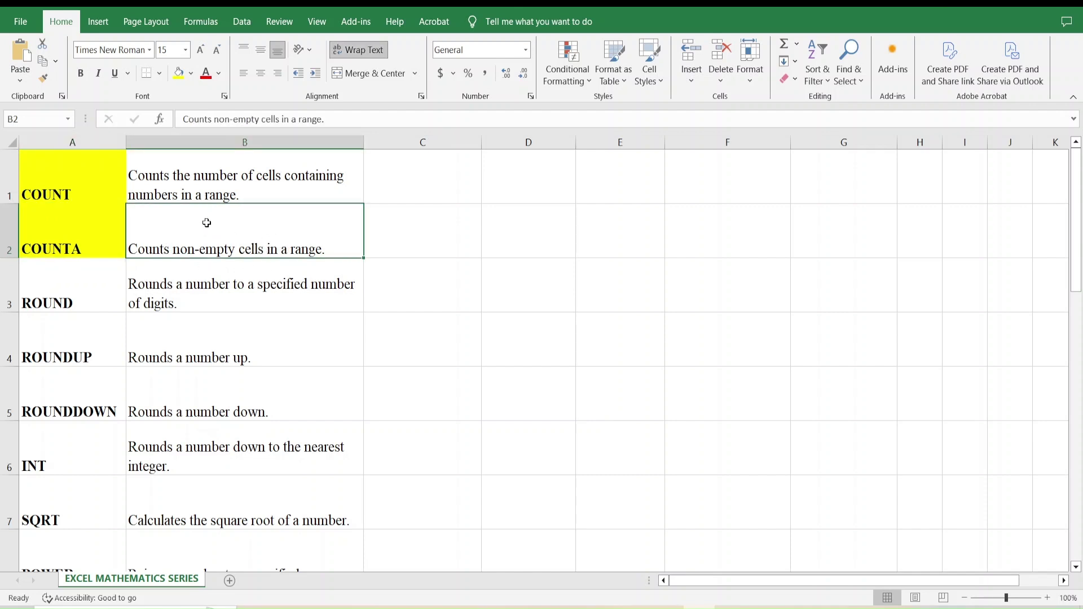
{"action": "left_click", "coordinate": [187, 179]}
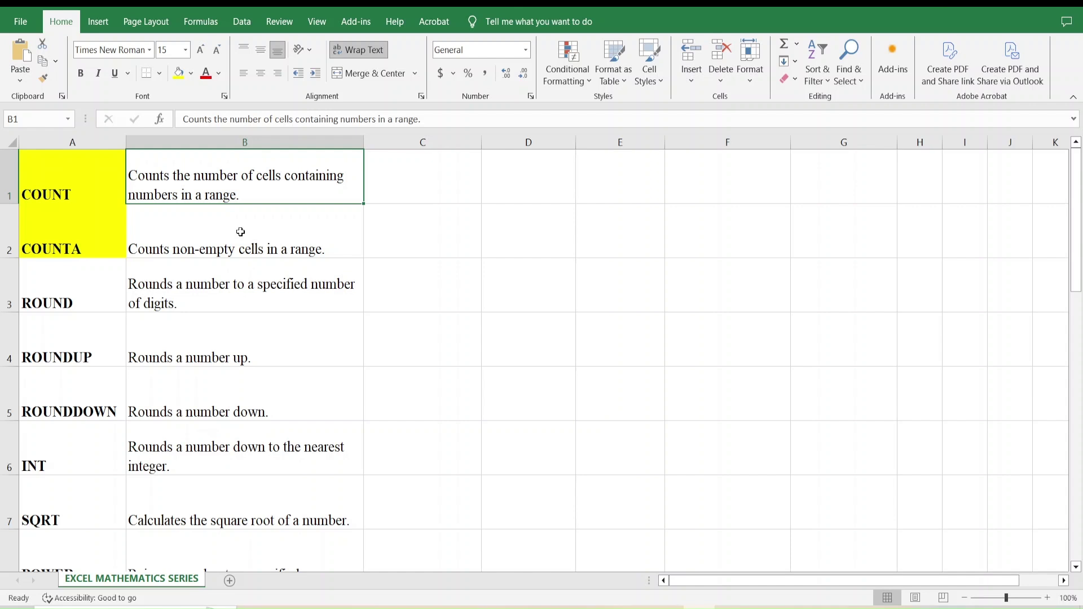
{"action": "left_click", "coordinate": [162, 247]}
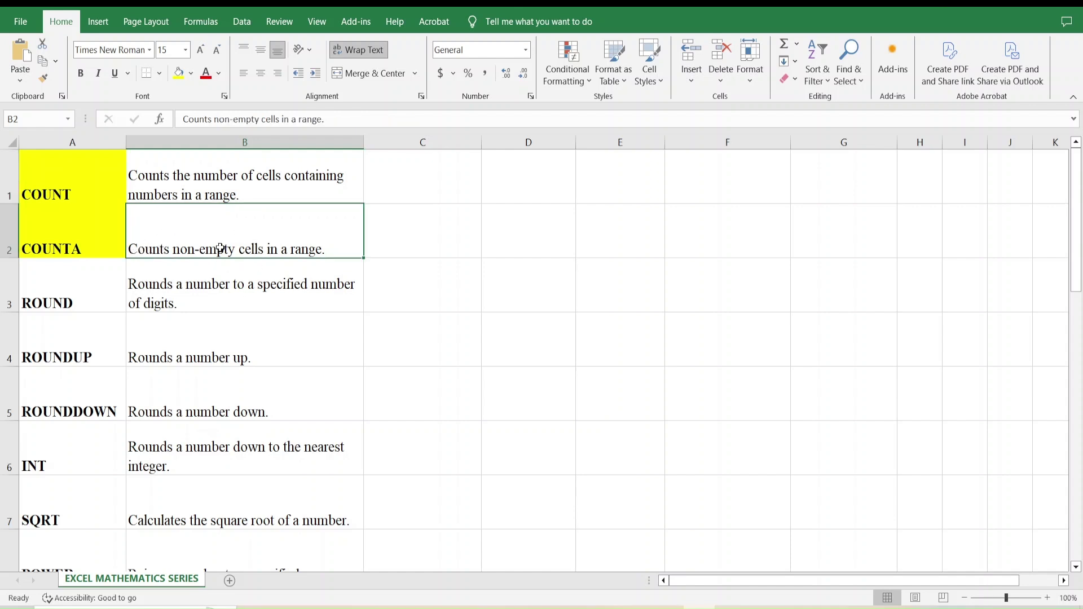
{"action": "left_click", "coordinate": [535, 172]}
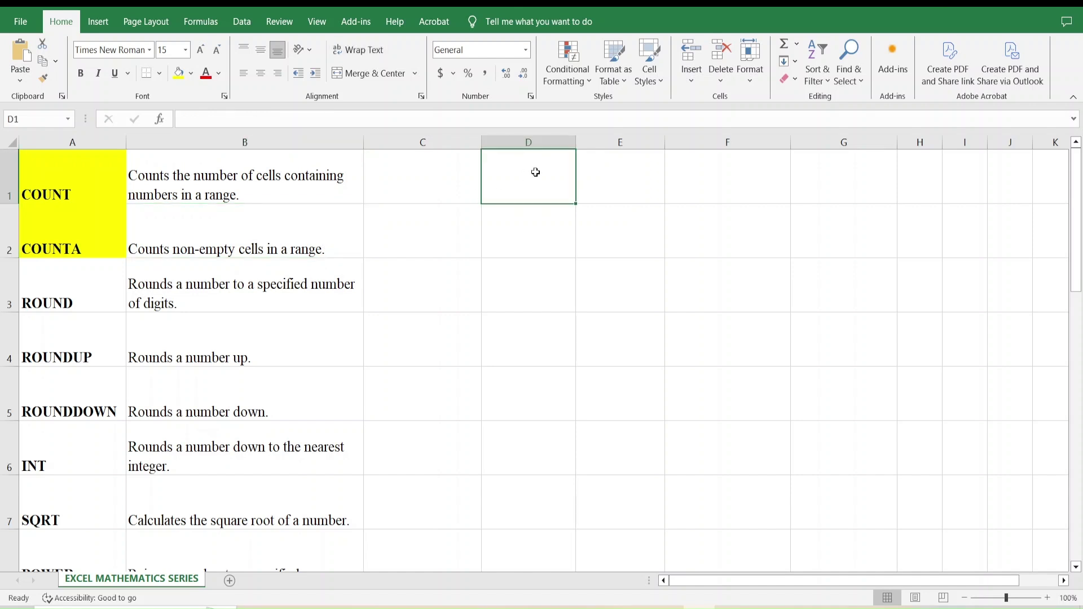
Enter 1, 2, 3 in D1:D3 and 4, 5 below, leaving D4 blank
{"action": "type", "text": "1"}
{"action": "key", "text": "Return"}
{"action": "type", "text": "2"}
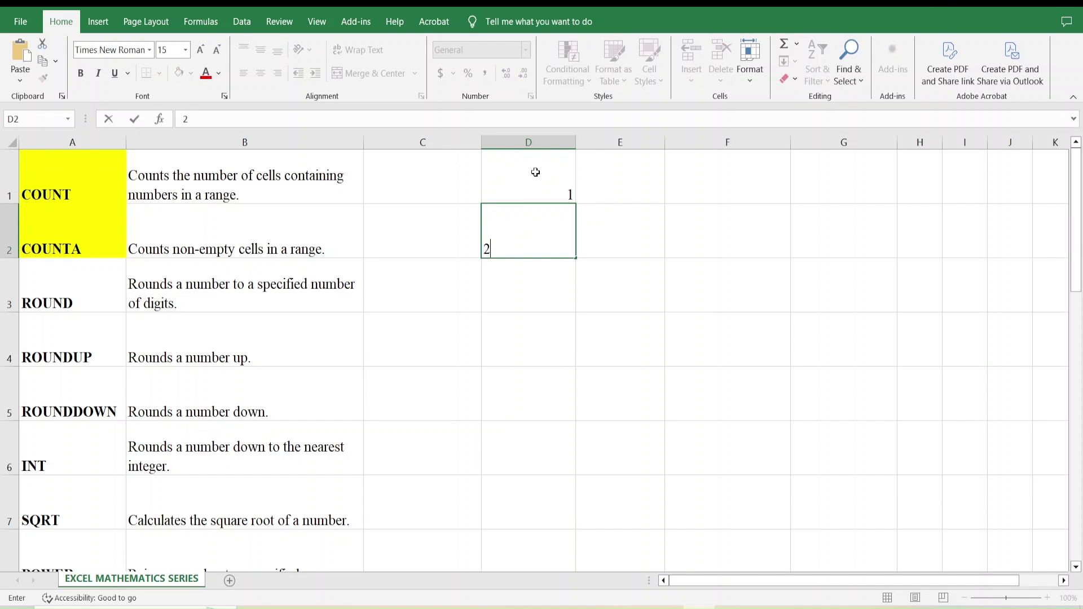
{"action": "key", "text": "Return"}
{"action": "type", "text": "3"}
{"action": "key", "text": "Return"}
{"action": "key", "text": "Return"}
{"action": "type", "text": "4"}
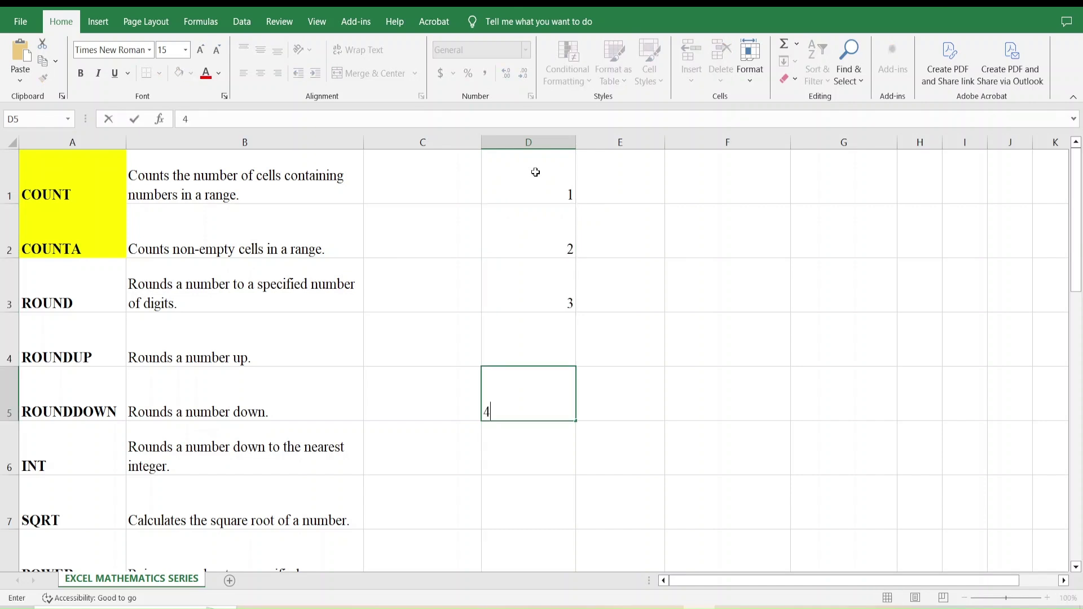
{"action": "key", "text": "Return"}
{"action": "type", "text": "5"}
{"action": "left_click", "coordinate": [686, 178]}
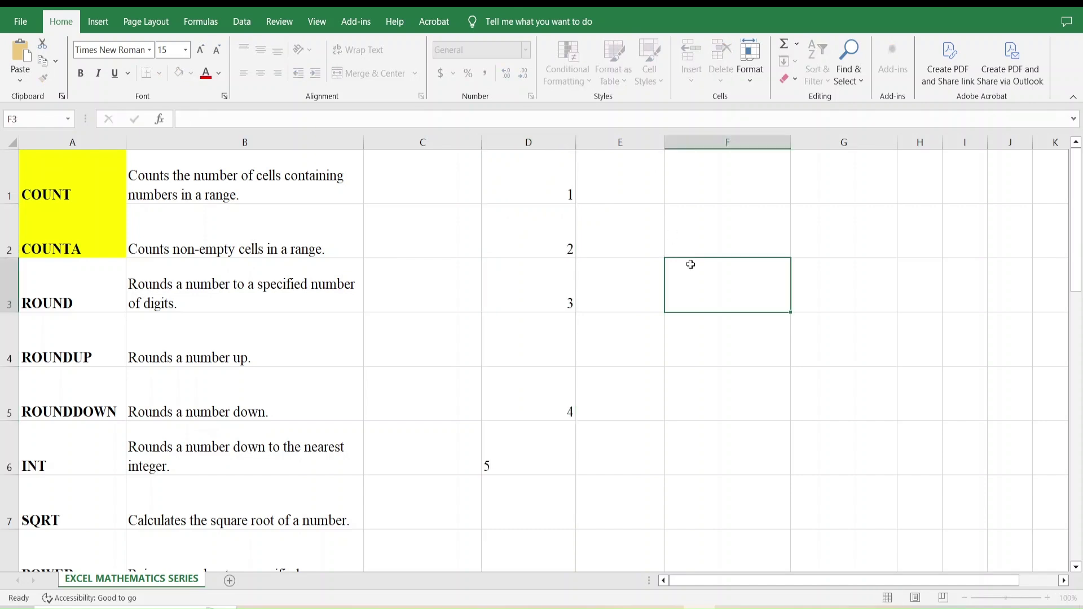
Enter =COUNTA(D1:D6) in E1 via autocomplete, returning 5
{"action": "left_click", "coordinate": [649, 188]}
{"action": "type", "text": "=c"}
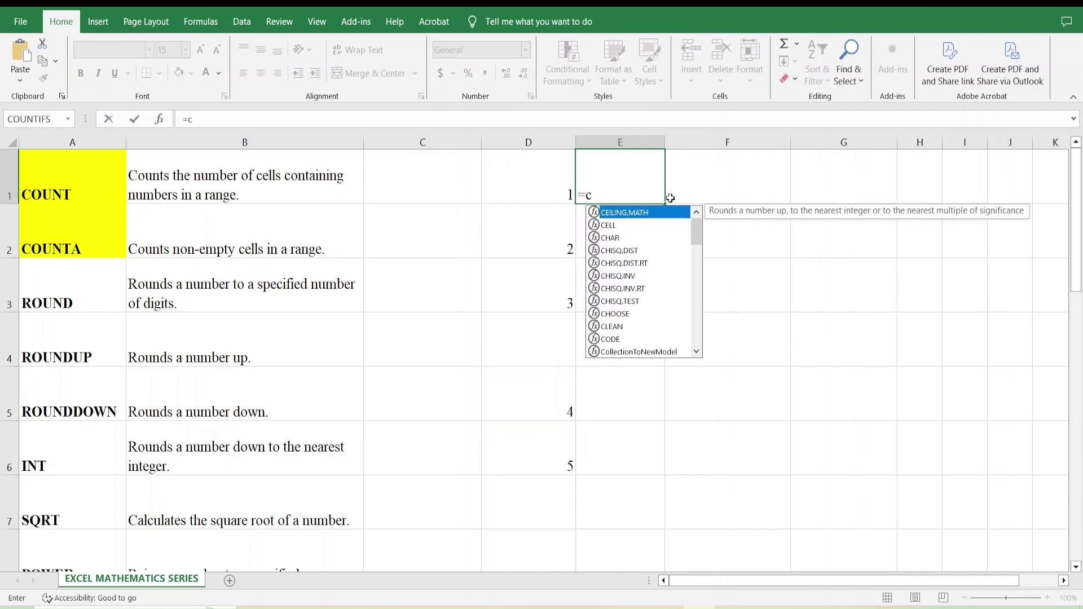
{"action": "type", "text": "ount"}
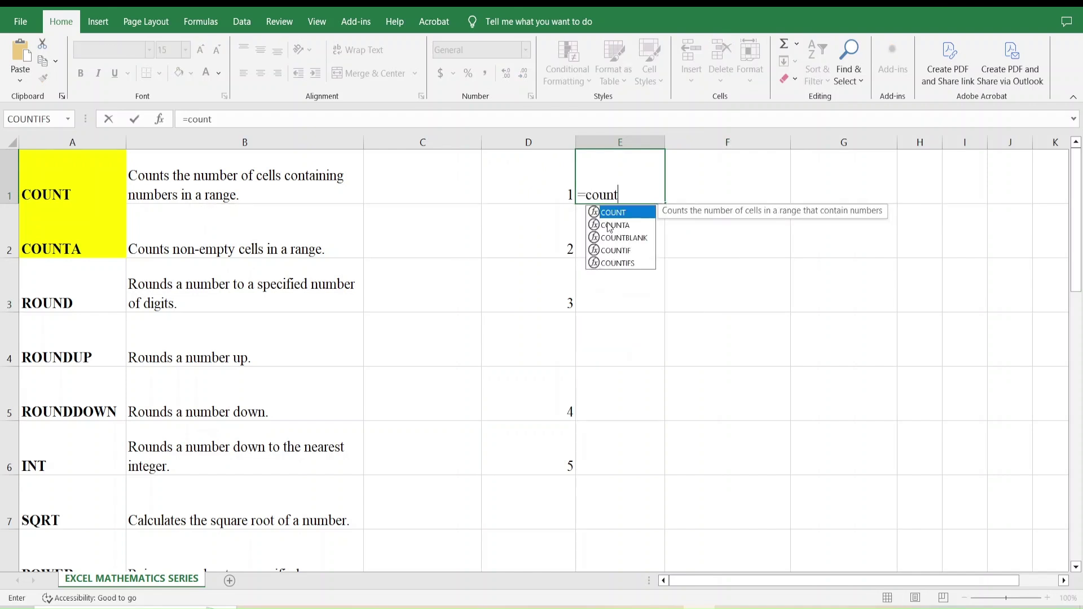
{"action": "double_click", "coordinate": [609, 227]}
{"action": "left_click_drag", "start_coordinate": [544, 178], "coordinate": [541, 464]}
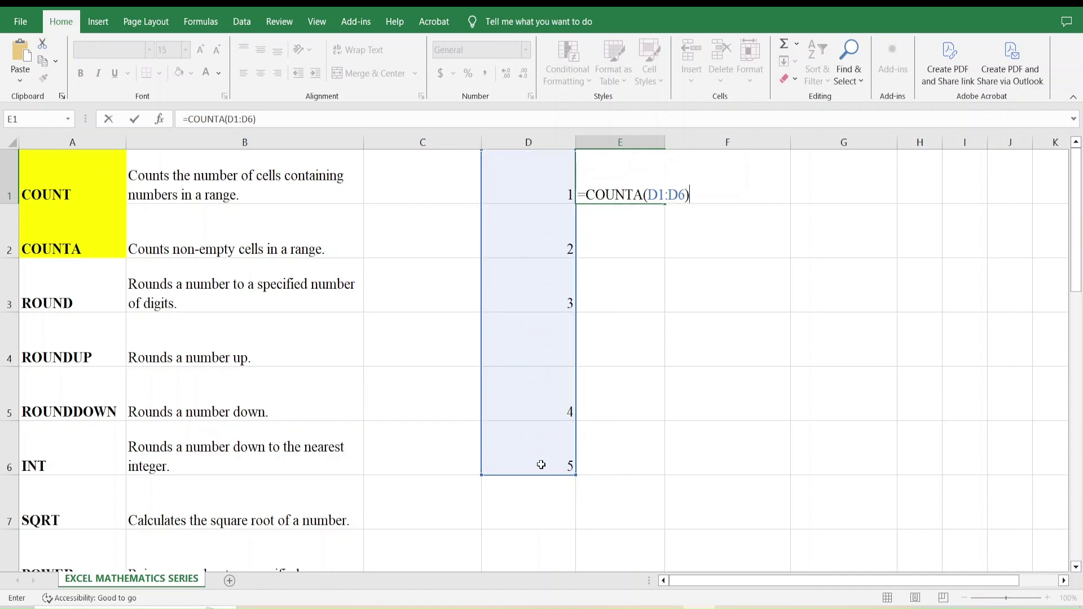
{"action": "key", "text": "Return"}
{"action": "left_click", "coordinate": [641, 169]}
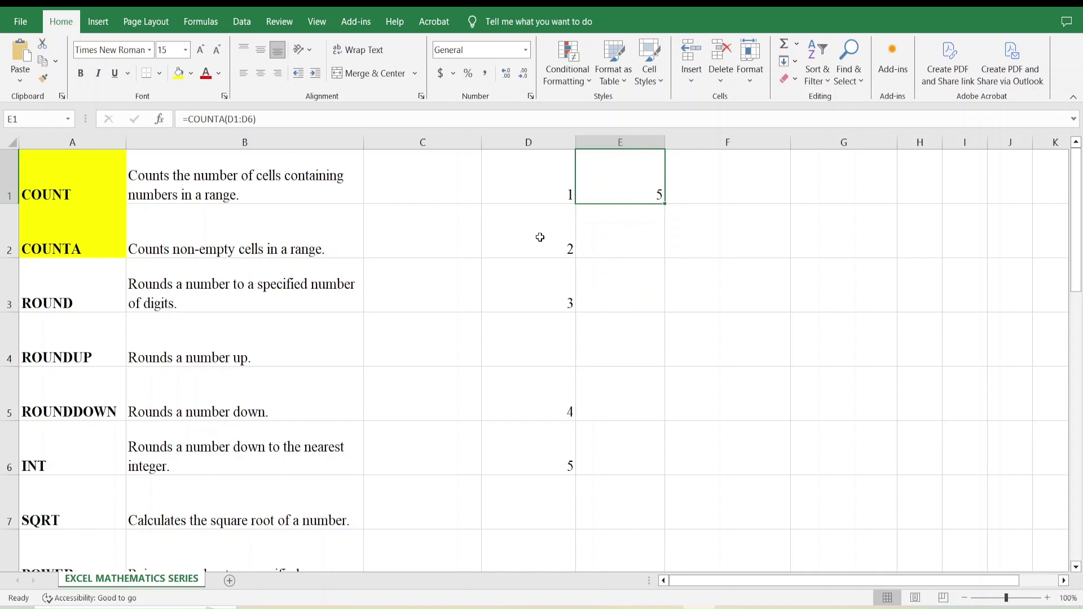
{"action": "left_click", "coordinate": [537, 170]}
Review the column D values, then widen column F slightly
{"action": "key", "text": "Down"}
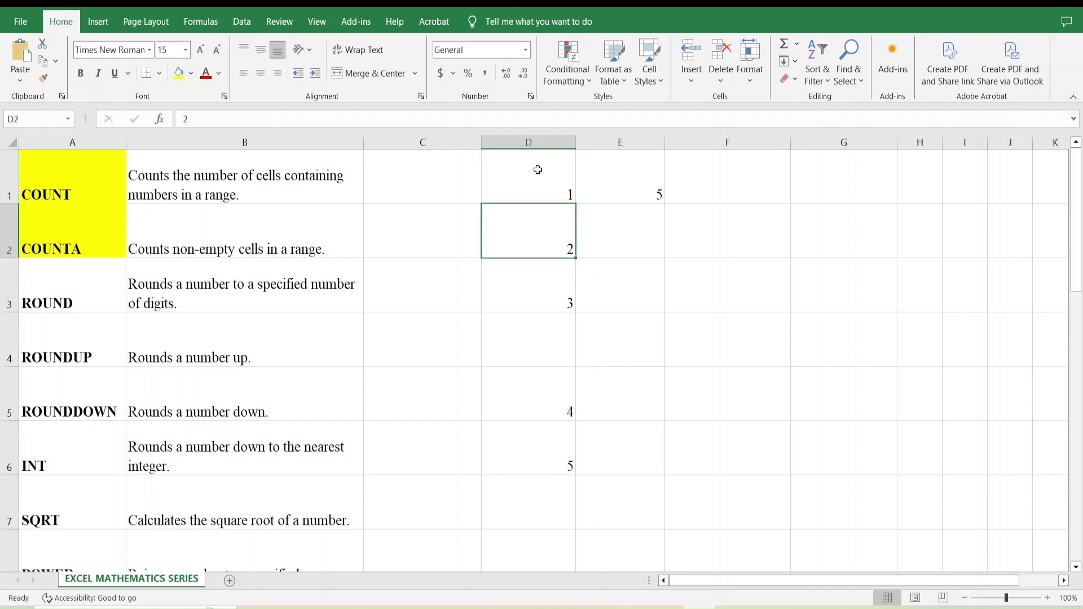
{"action": "key", "text": "Down"}
{"action": "left_click", "coordinate": [555, 399]}
{"action": "left_click", "coordinate": [554, 449]}
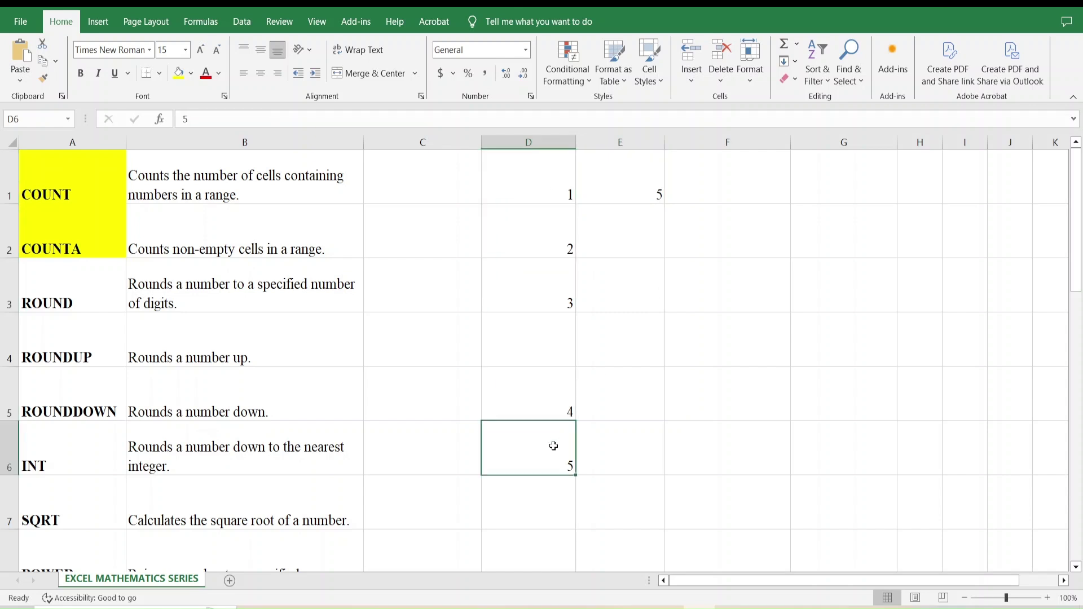
{"action": "left_click", "coordinate": [729, 174]}
{"action": "left_click_drag", "start_coordinate": [789, 142], "coordinate": [801, 144]}
Enter 1, a, b in F1:F3 and 4, 5 below, leaving F4 blank
{"action": "type", "text": "1"}
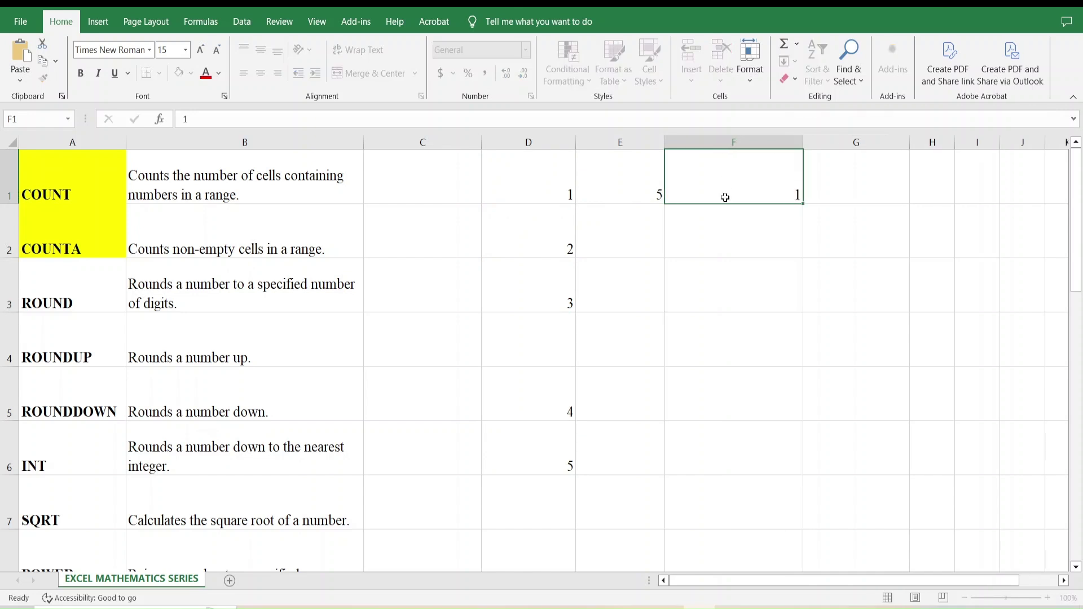
{"action": "key", "text": "Return"}
{"action": "type", "text": "a"}
{"action": "key", "text": "Return"}
{"action": "type", "text": "b"}
{"action": "key", "text": "Return"}
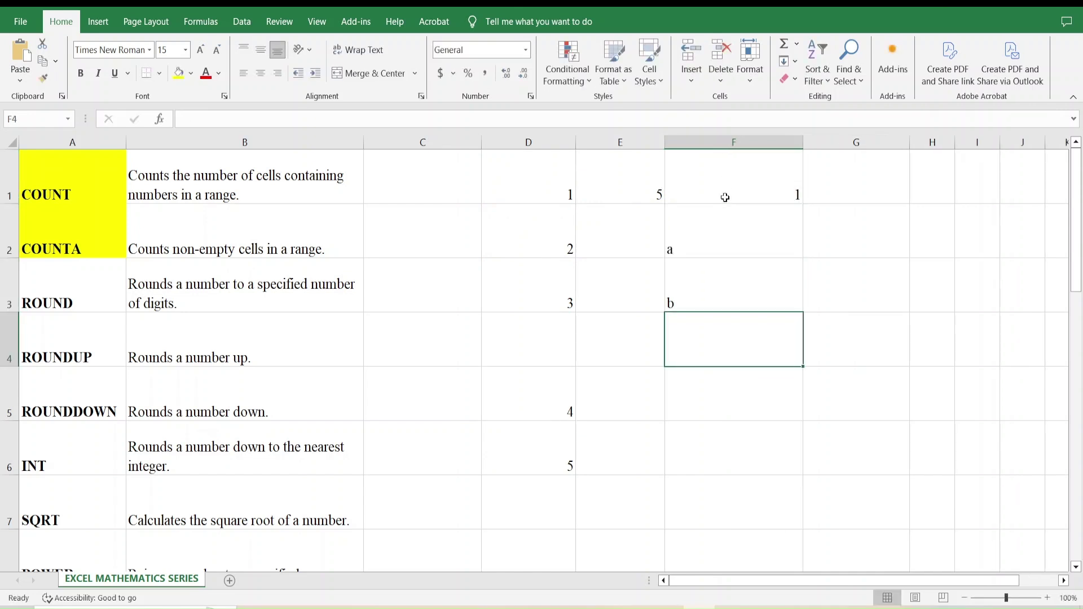
{"action": "key", "text": "Return"}
{"action": "type", "text": "4"}
{"action": "key", "text": "Return"}
{"action": "type", "text": "5"}
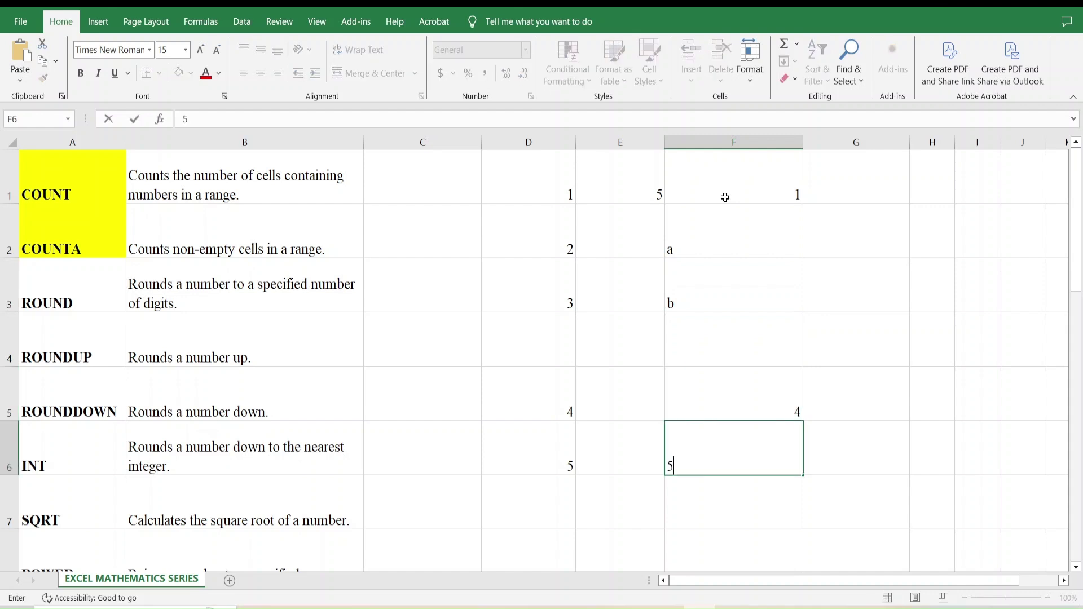
{"action": "left_click", "coordinate": [855, 185]}
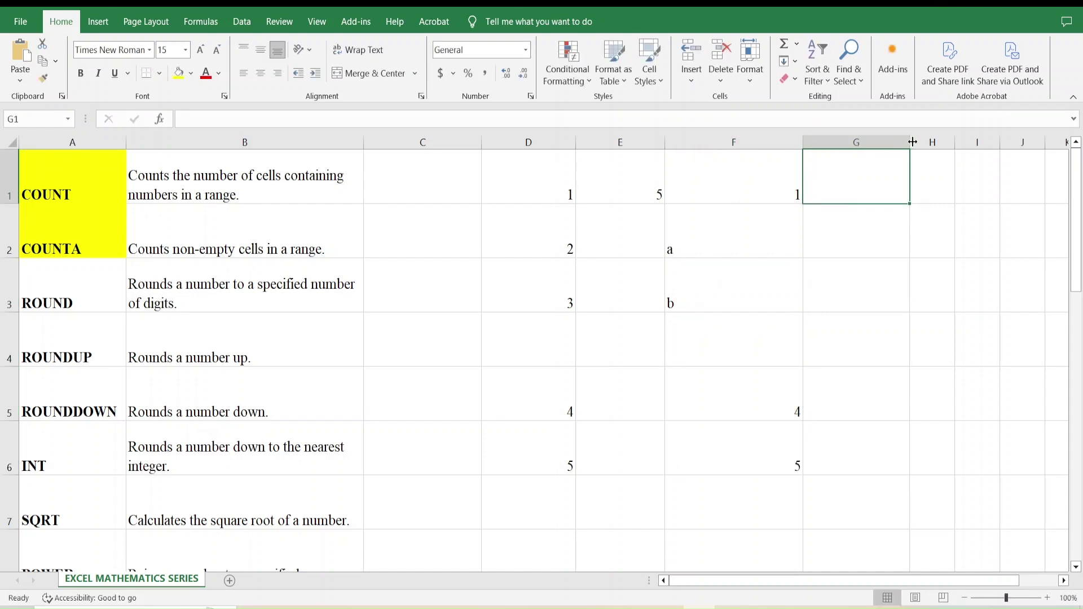
Widen column G and enter =COUNTA(F1:F6) in G1, returning 5
{"action": "left_click_drag", "start_coordinate": [909, 142], "coordinate": [924, 142]}
{"action": "type", "text": "=coun"}
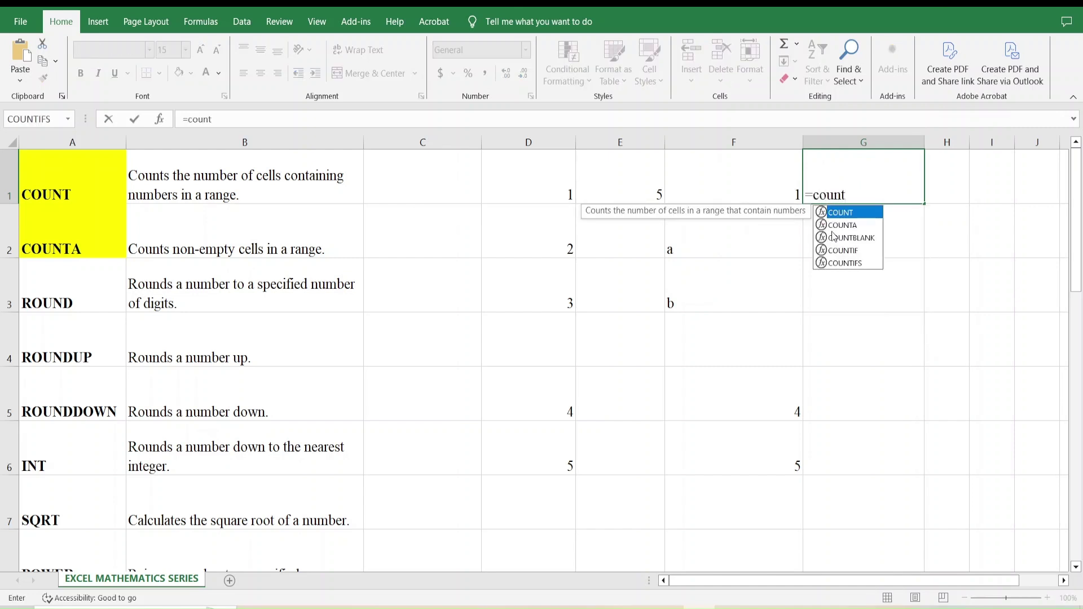
{"action": "type", "text": "t"}
{"action": "double_click", "coordinate": [836, 225]}
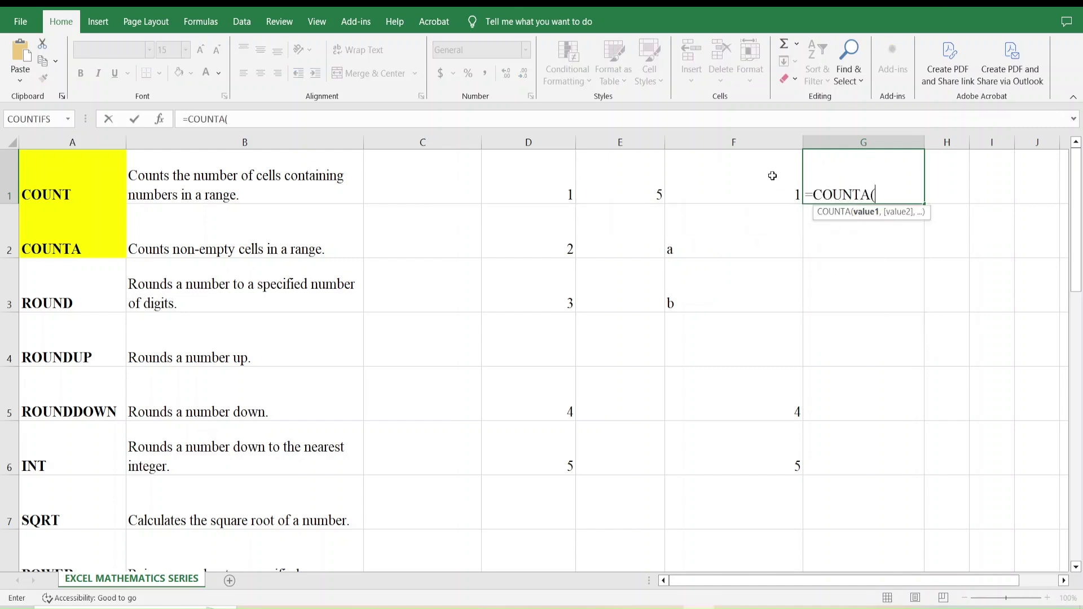
{"action": "left_click_drag", "start_coordinate": [771, 175], "coordinate": [773, 456]}
{"action": "type", "text": ")"}
{"action": "key", "text": "Return"}
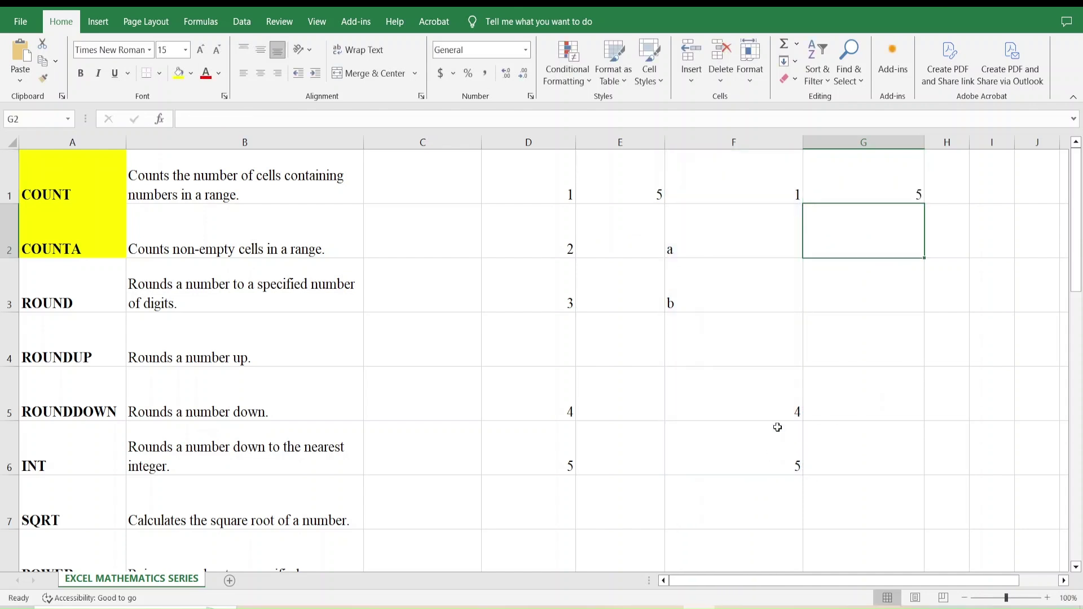
{"action": "left_click", "coordinate": [860, 168]}
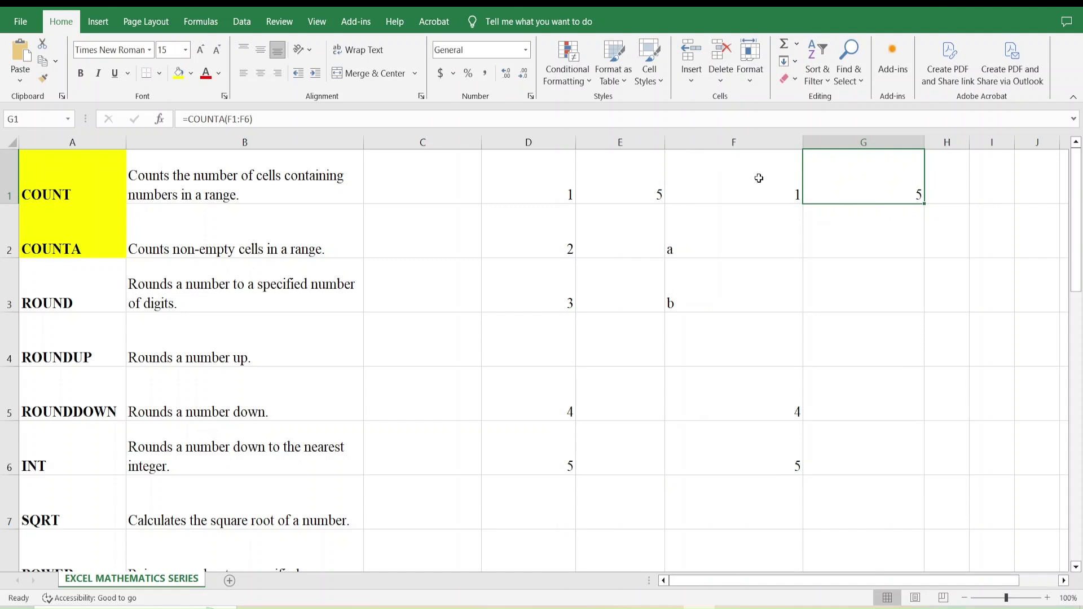
Review the entries in F1, F2, F3, F5 and F6
{"action": "left_click", "coordinate": [738, 182]}
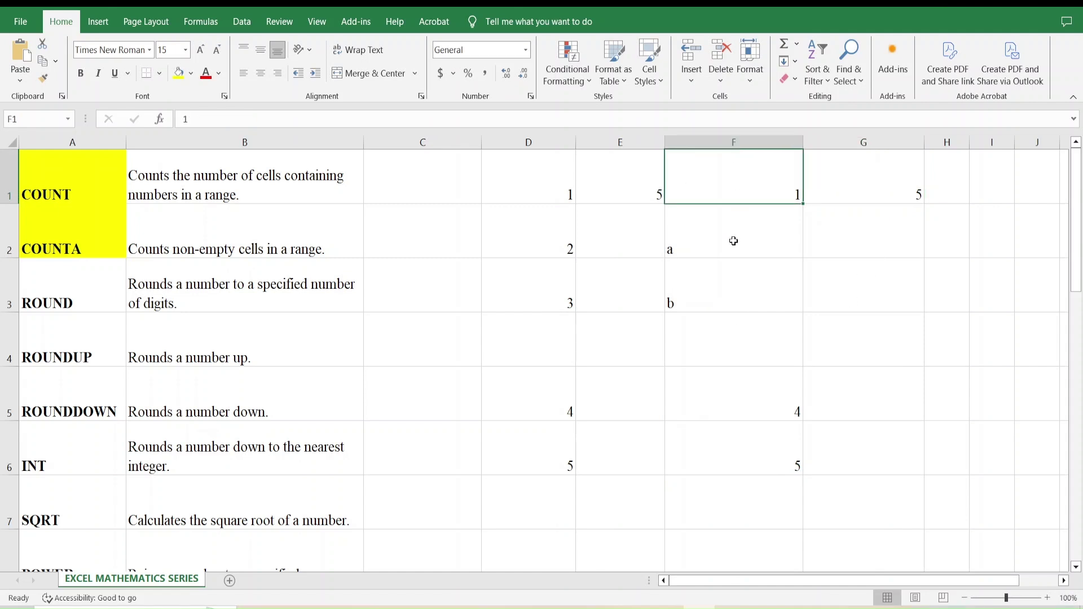
{"action": "left_click", "coordinate": [733, 241]}
{"action": "left_click", "coordinate": [732, 282]}
{"action": "left_click", "coordinate": [756, 398]}
{"action": "left_click", "coordinate": [766, 462]}
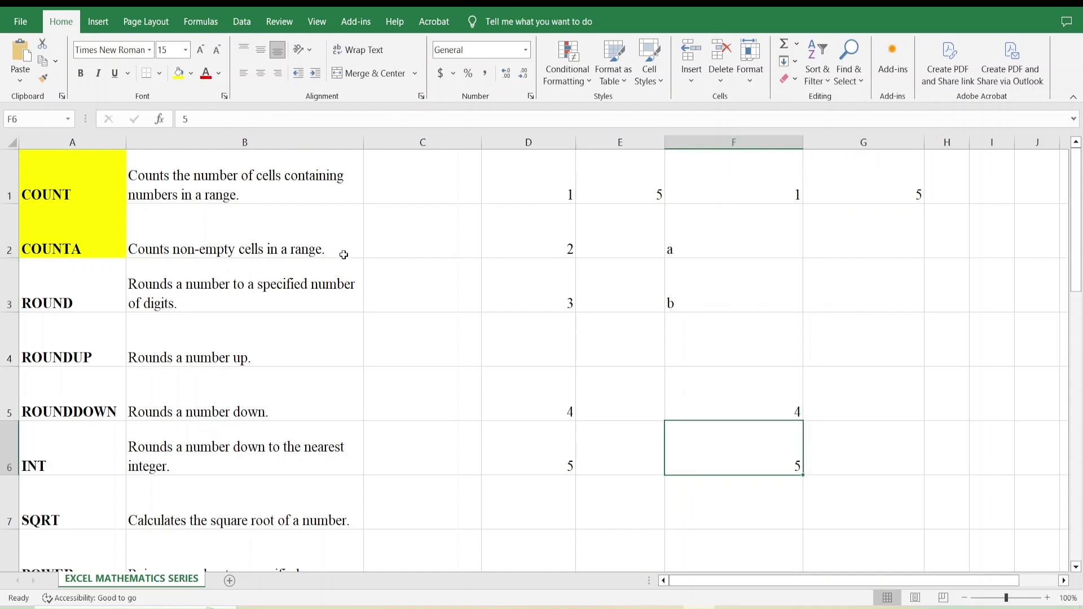
Select D1:G7 and delete all the practice values and formulas
{"action": "left_click_drag", "start_coordinate": [515, 167], "coordinate": [883, 485]}
{"action": "key", "text": "Delete"}
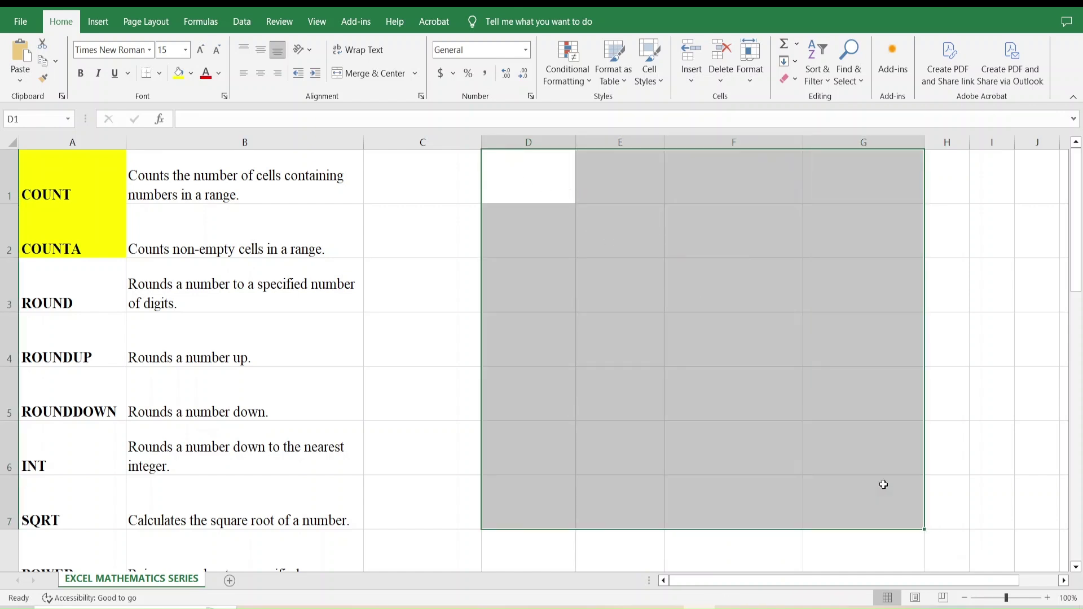
{"action": "left_click", "coordinate": [549, 177]}
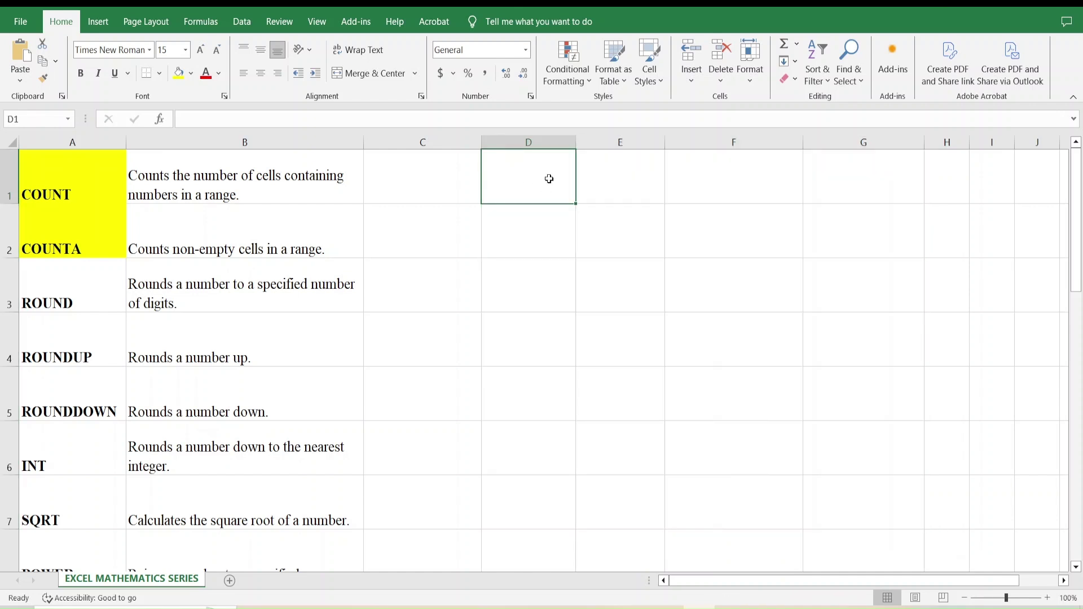
{"action": "left_click", "coordinate": [79, 285]}
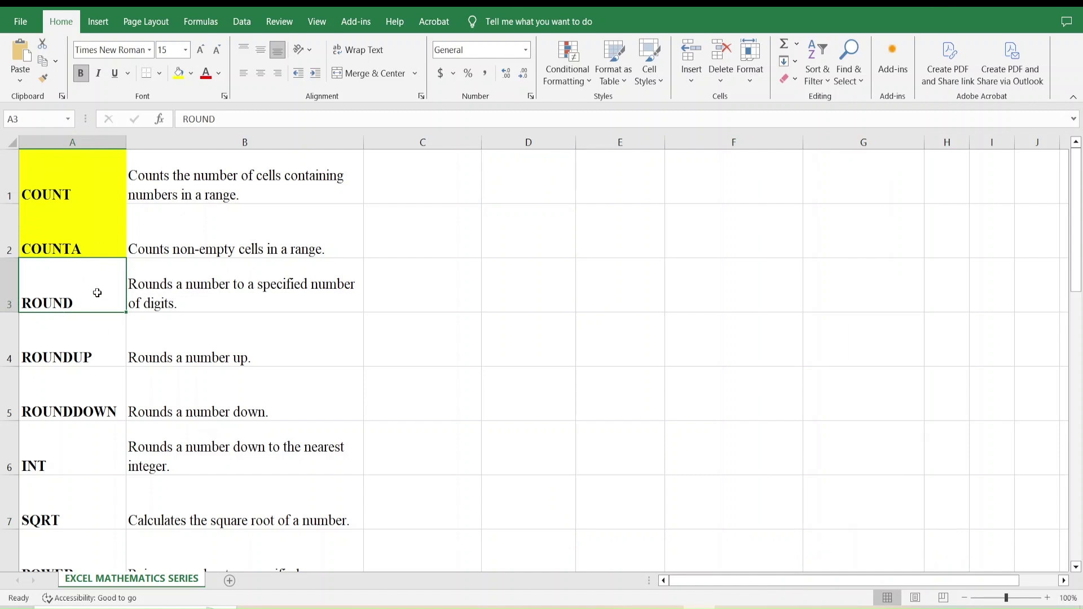
Fill the ROUND cell A3 yellow and check its description in B3
{"action": "left_click", "coordinate": [179, 81]}
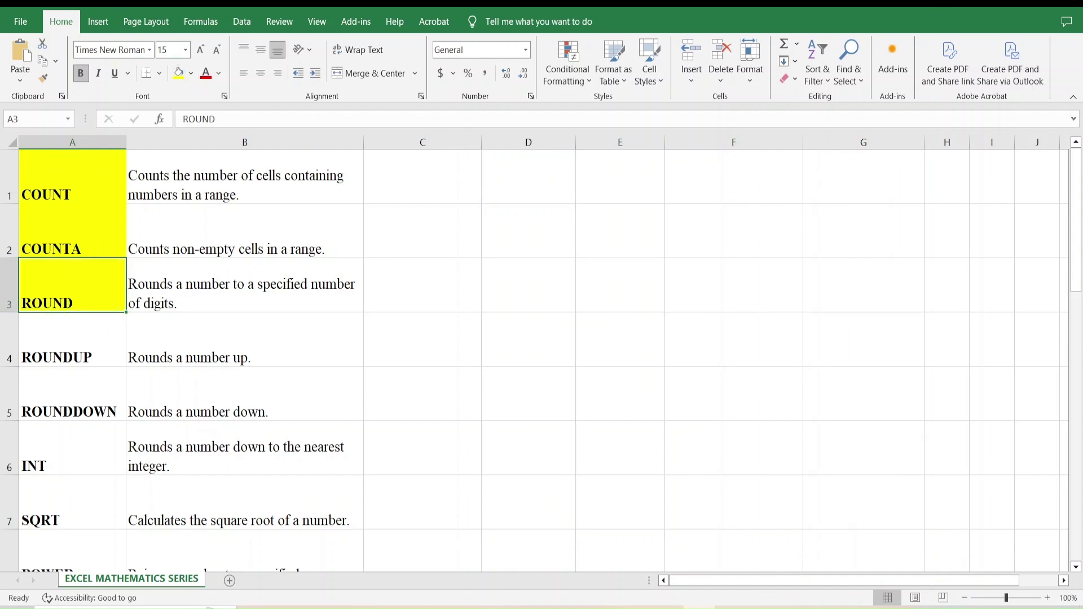
{"action": "left_click", "coordinate": [137, 285]}
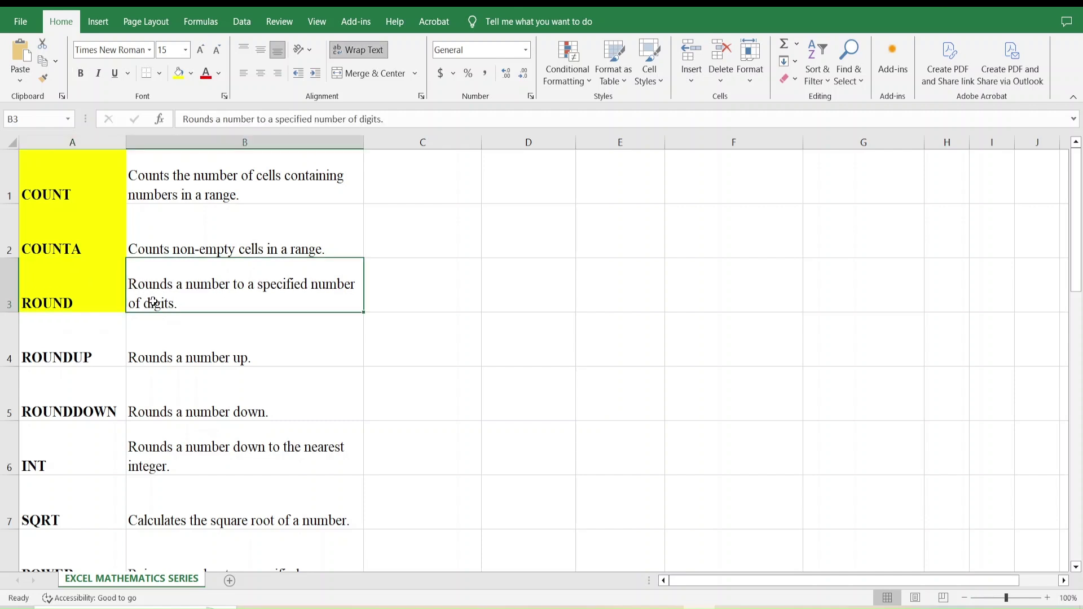
{"action": "left_click", "coordinate": [622, 196]}
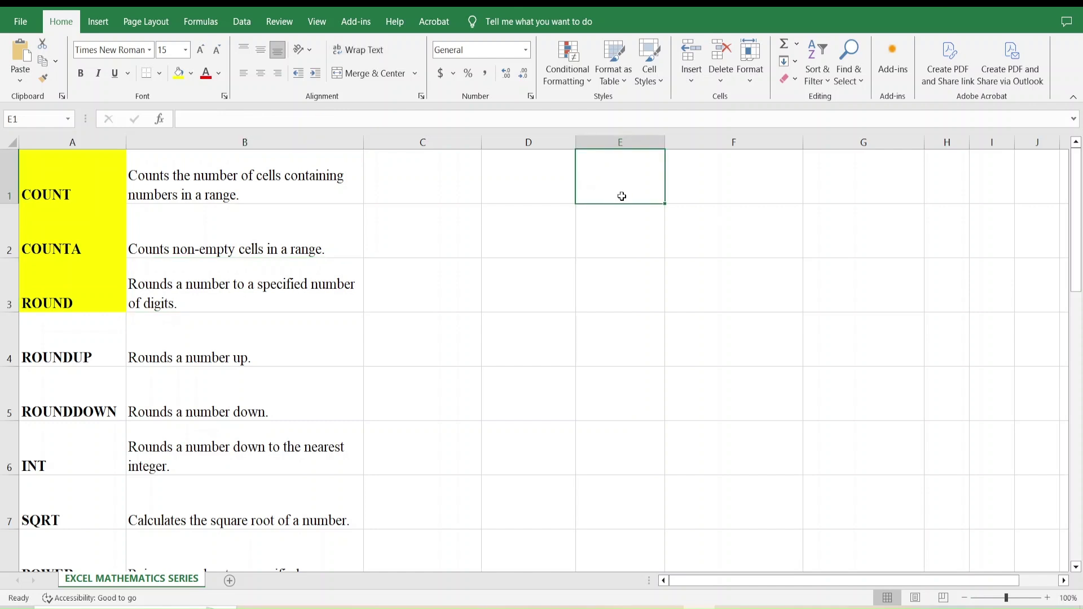
Enter =ROUND(1.2345,2) in E1, returning 1.23, and review the formula
{"action": "type", "text": "=round"}
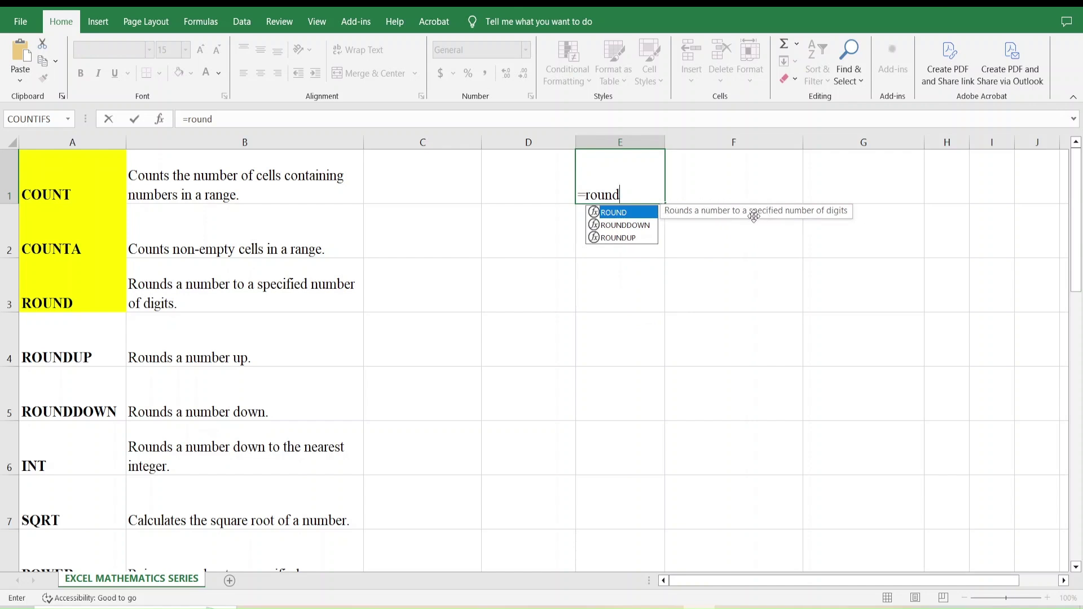
{"action": "double_click", "coordinate": [625, 213]}
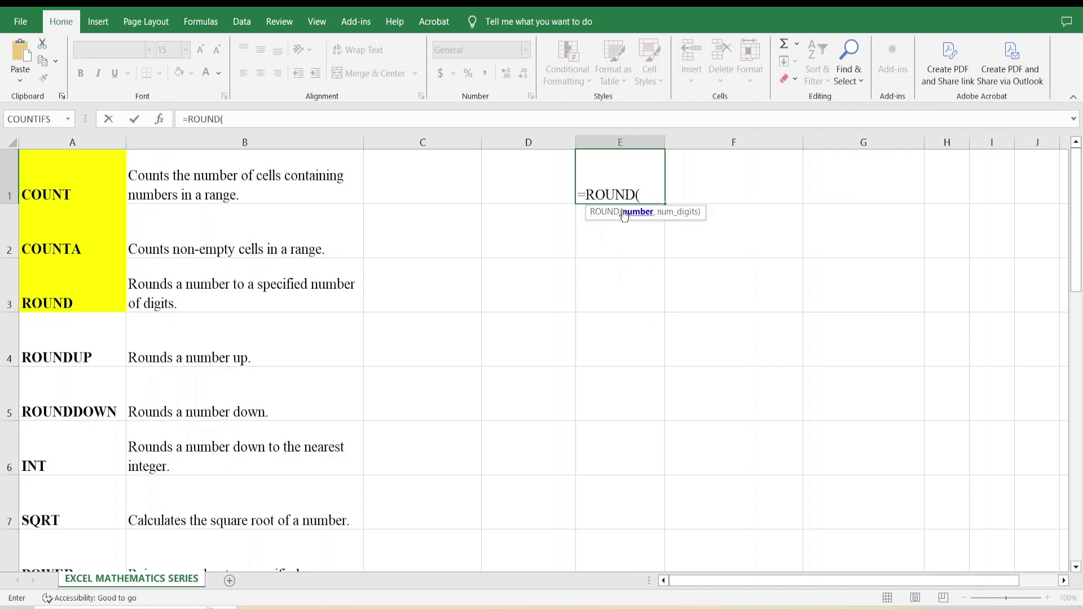
{"action": "type", "text": "1.2.3"}
{"action": "key", "text": "BackSpace"}
{"action": "key", "text": "BackSpace"}
{"action": "type", "text": "34"}
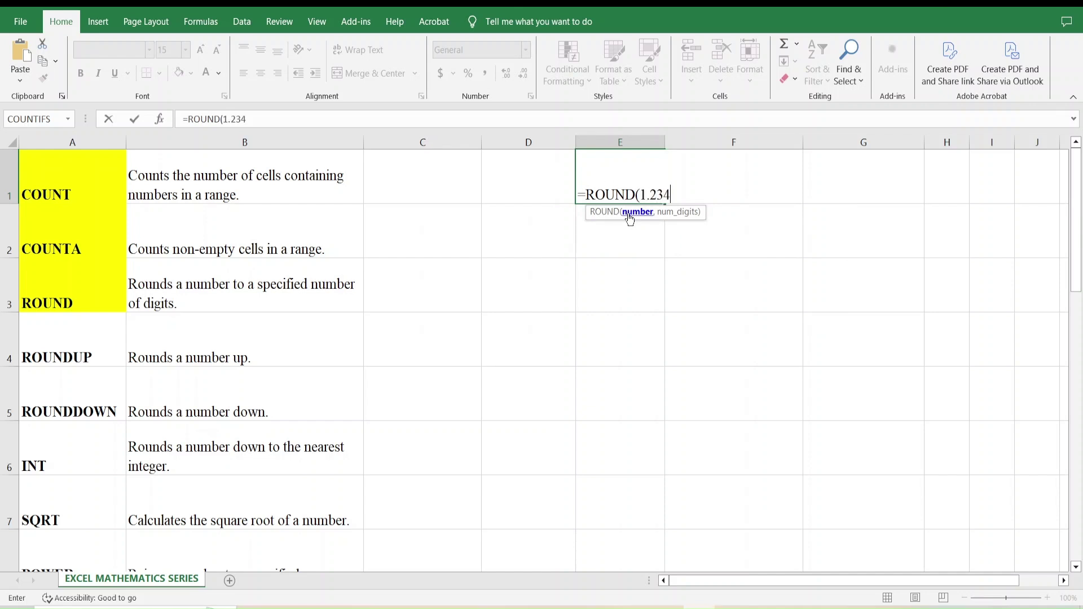
{"action": "type", "text": "5,"}
{"action": "type", "text": "2)"}
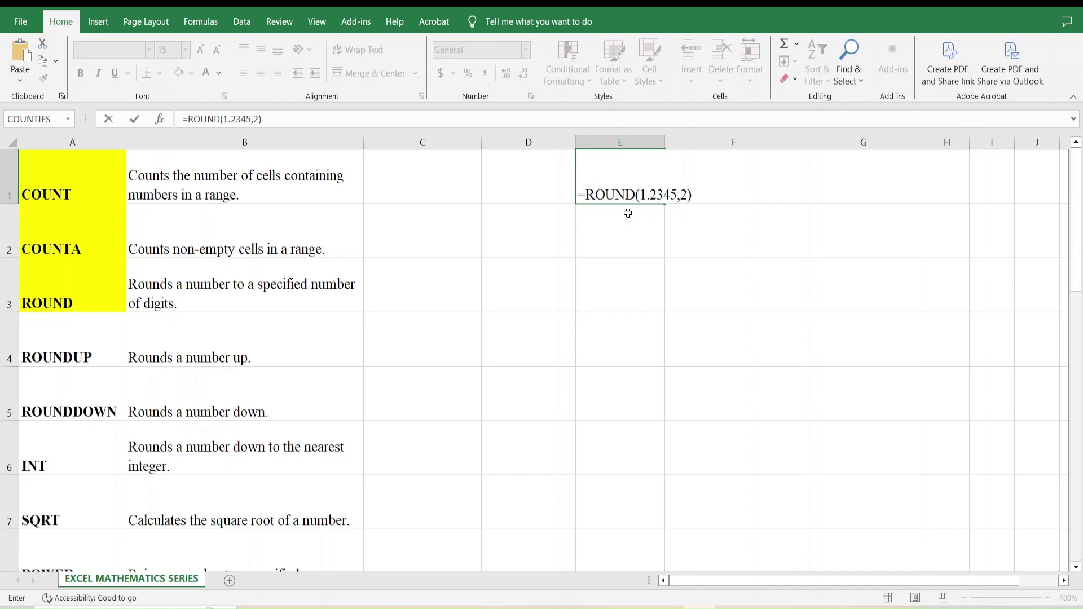
{"action": "key", "text": "Return"}
{"action": "left_click", "coordinate": [616, 179]}
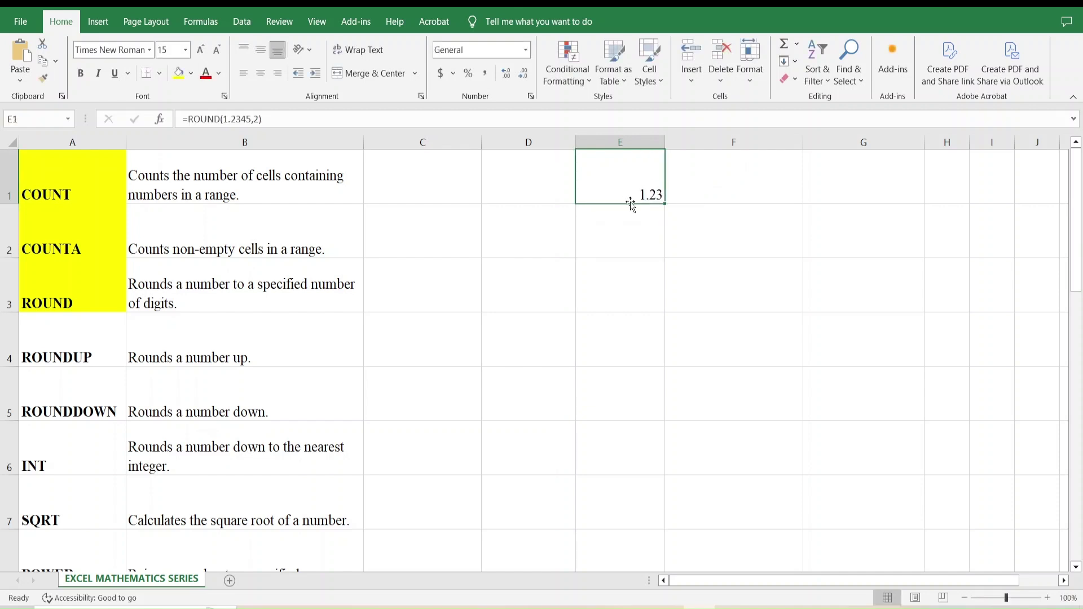
{"action": "left_click_drag", "start_coordinate": [182, 118], "coordinate": [265, 119]}
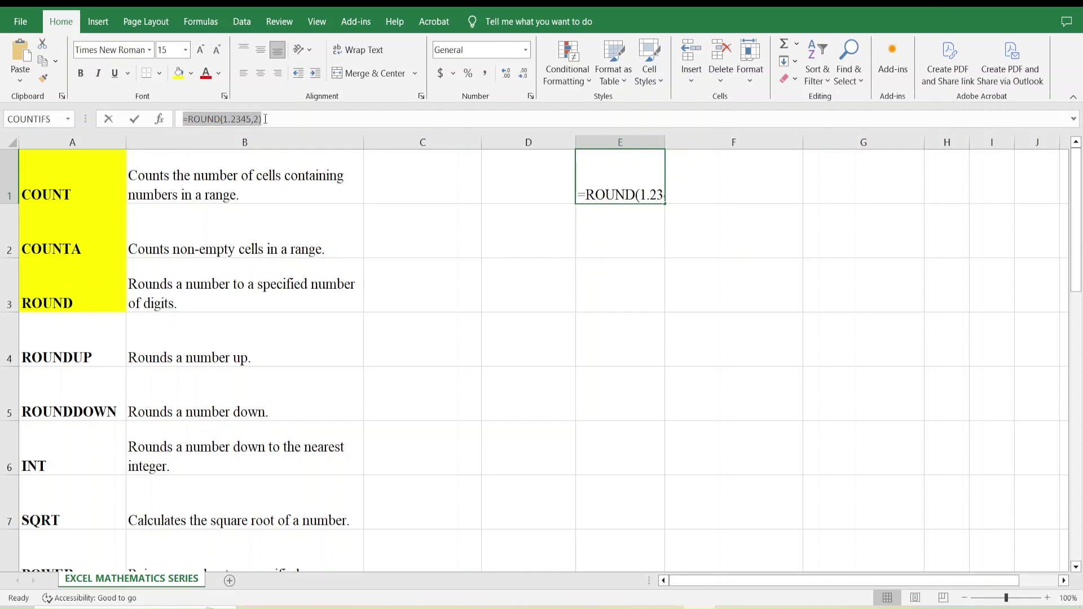
Leave the edit and delete the broken formula from cell E1
{"action": "type", "text": "="}
{"action": "left_click", "coordinate": [602, 224]}
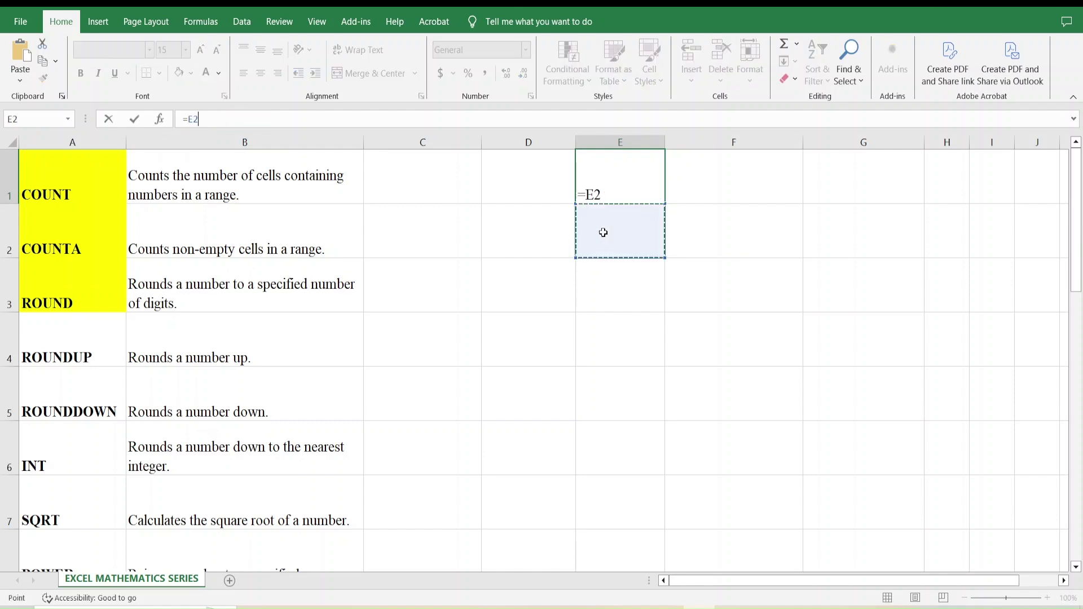
{"action": "left_click", "coordinate": [594, 194]}
{"action": "left_click", "coordinate": [697, 233]}
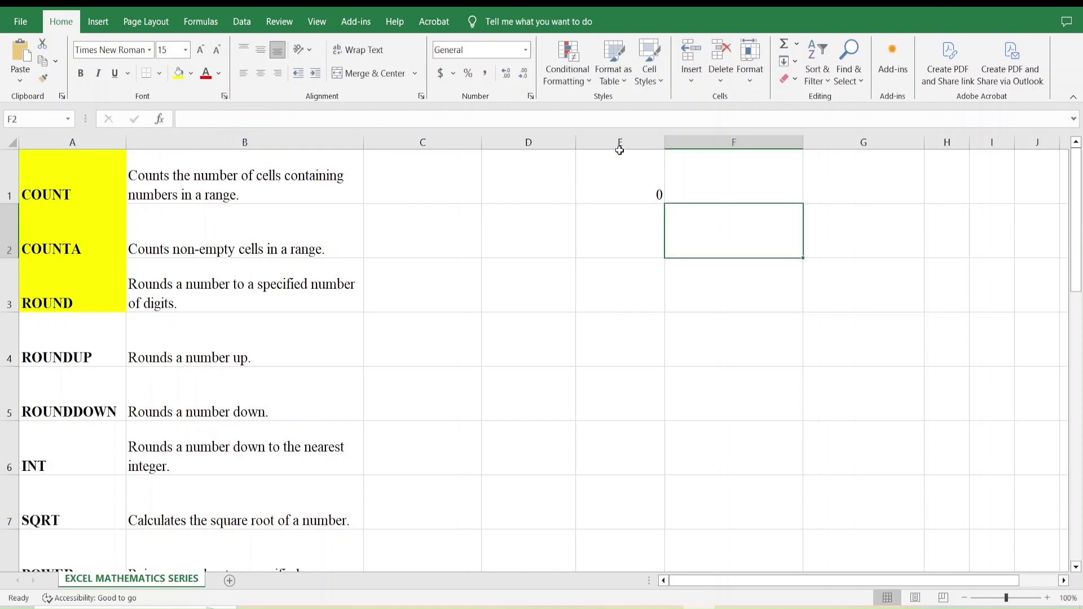
{"action": "left_click", "coordinate": [636, 177]}
{"action": "key", "text": "Delete"}
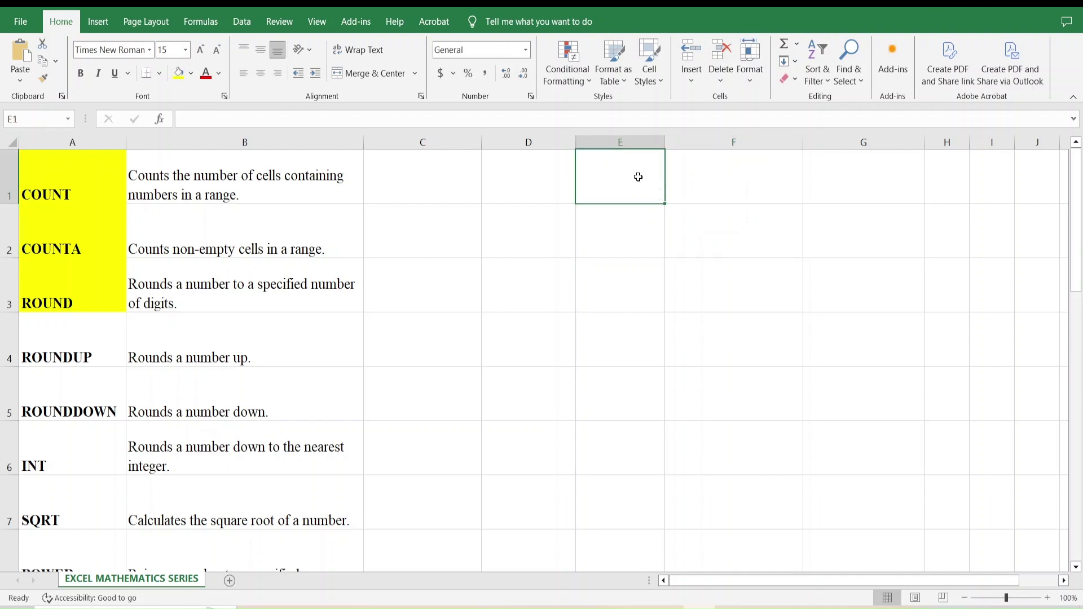
Re-enter =ROUND(1.2345,2) in E1 so it shows 1.23
{"action": "left_click", "coordinate": [607, 288]}
{"action": "left_click", "coordinate": [600, 186]}
{"action": "type", "text": "=round"}
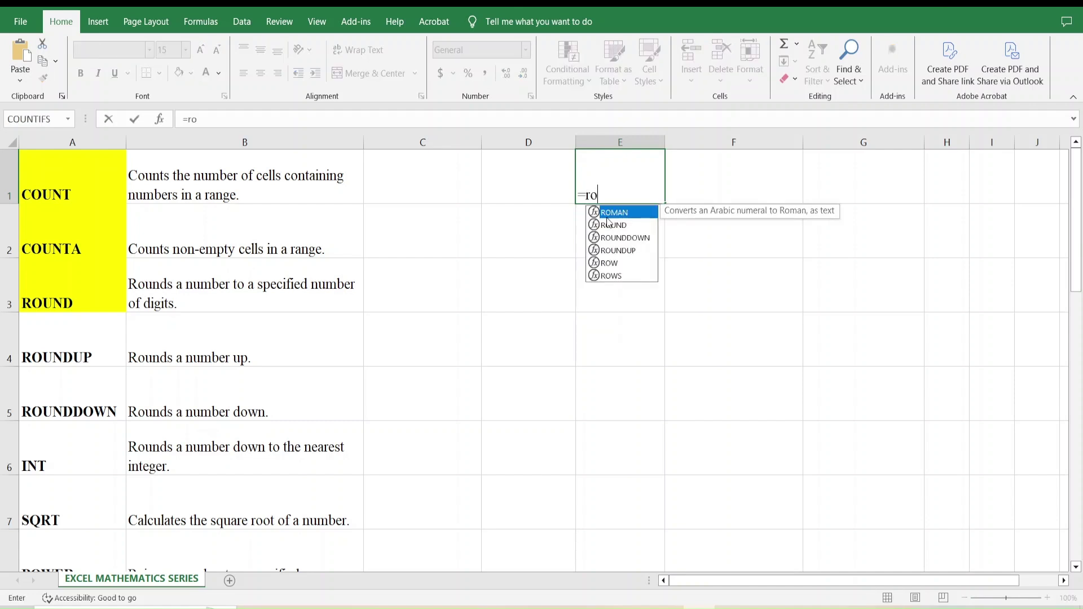
{"action": "double_click", "coordinate": [609, 212]}
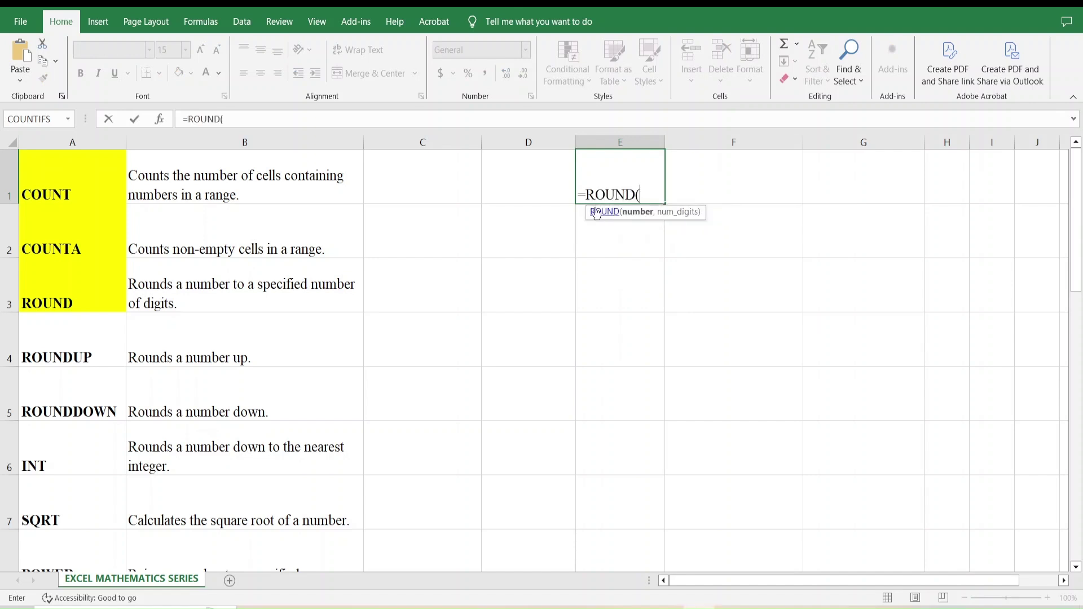
{"action": "type", "text": "1.23"}
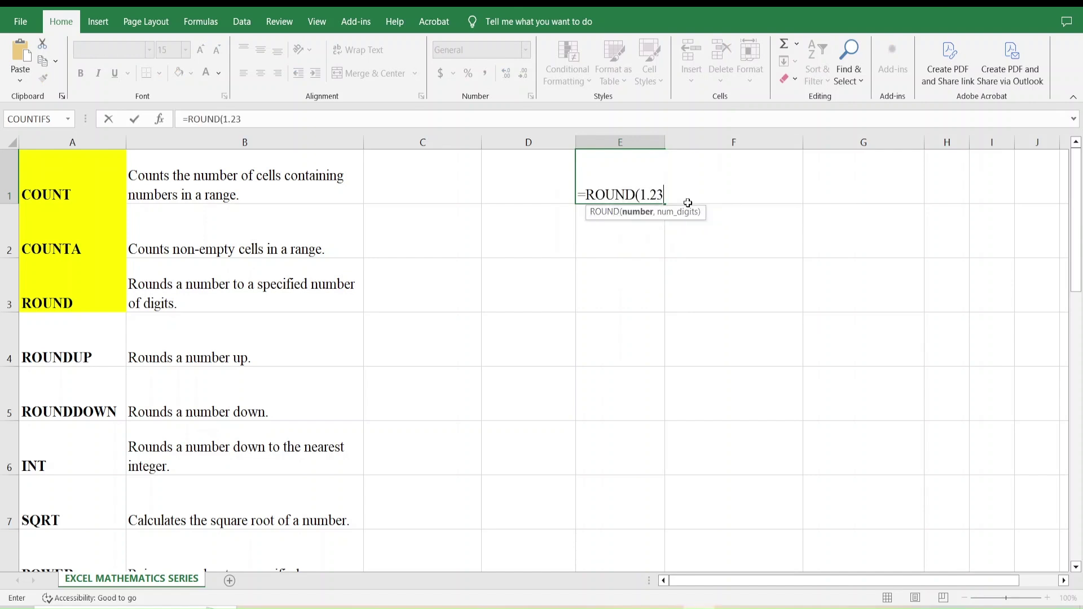
{"action": "type", "text": "45,2"}
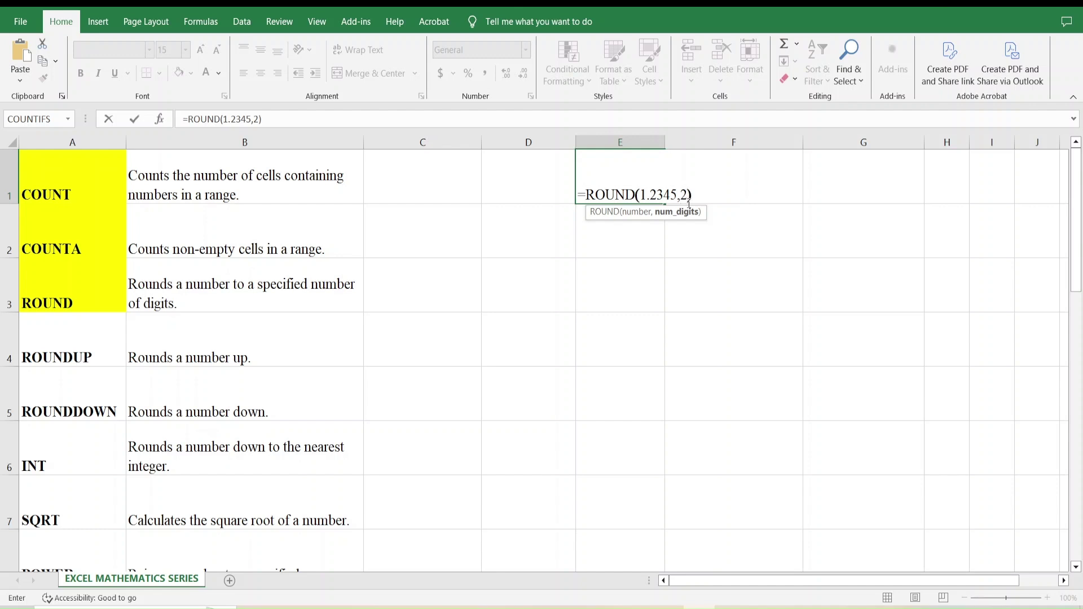
{"action": "key", "text": "Return"}
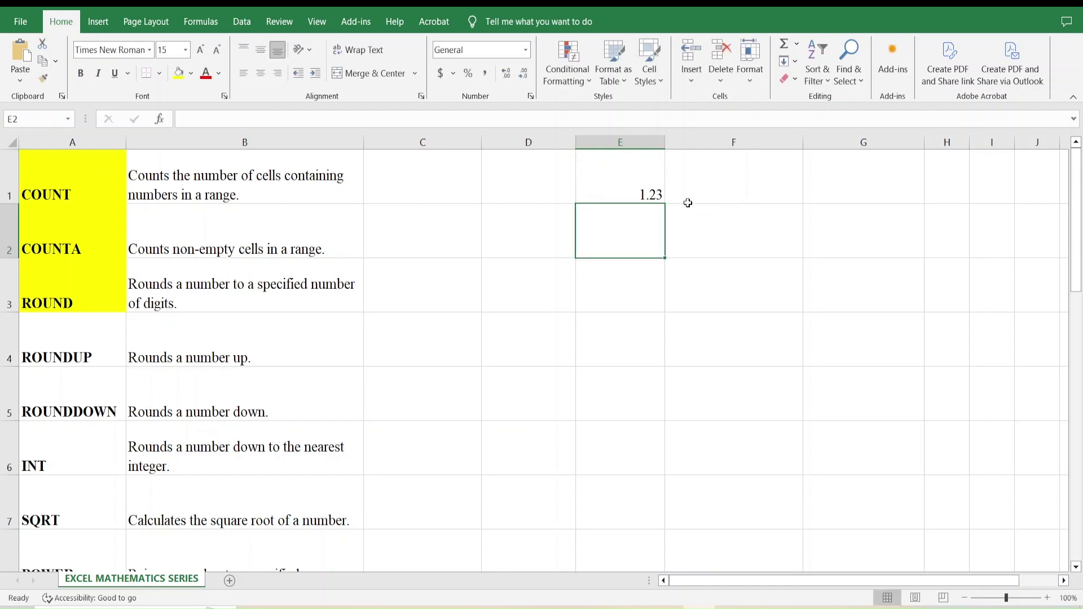
Highlight the ROUNDUP name in A4 yellow and widen column E
{"action": "left_click", "coordinate": [94, 343]}
{"action": "left_click", "coordinate": [179, 73]}
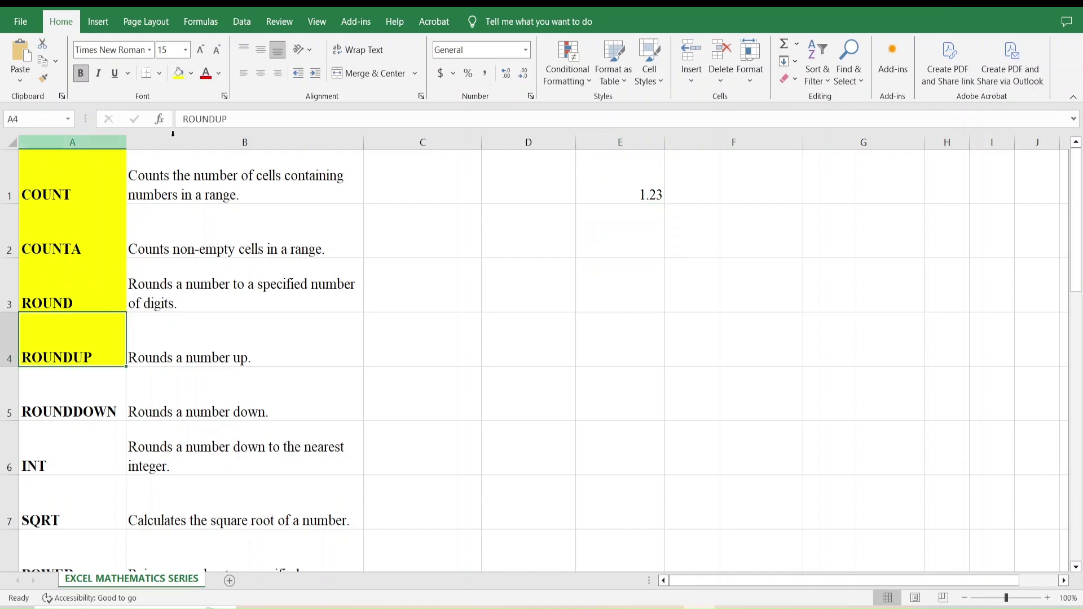
{"action": "left_click", "coordinate": [621, 235]}
{"action": "left_click_drag", "start_coordinate": [665, 142], "coordinate": [689, 163]}
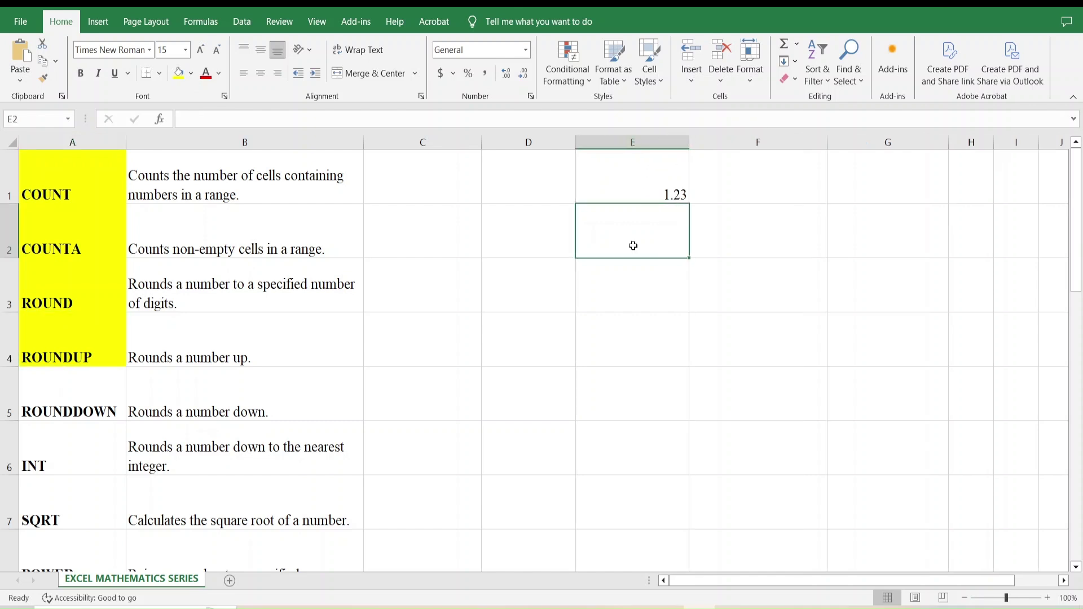
Enter =ROUNDUP(1.034567,2) in E2, returning 1.04
{"action": "type", "text": "=round"}
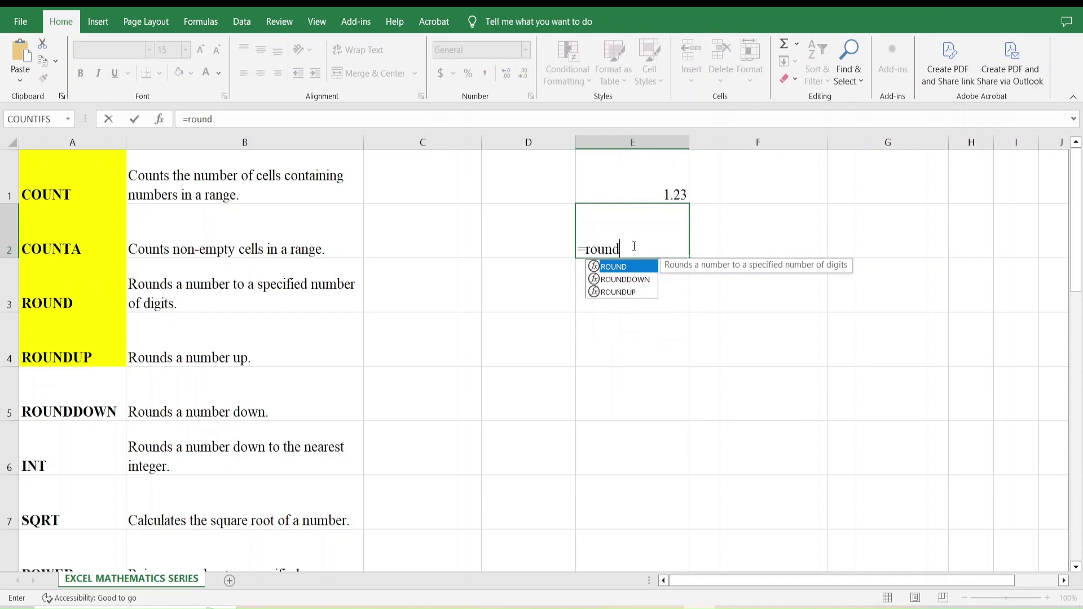
{"action": "left_click", "coordinate": [622, 293]}
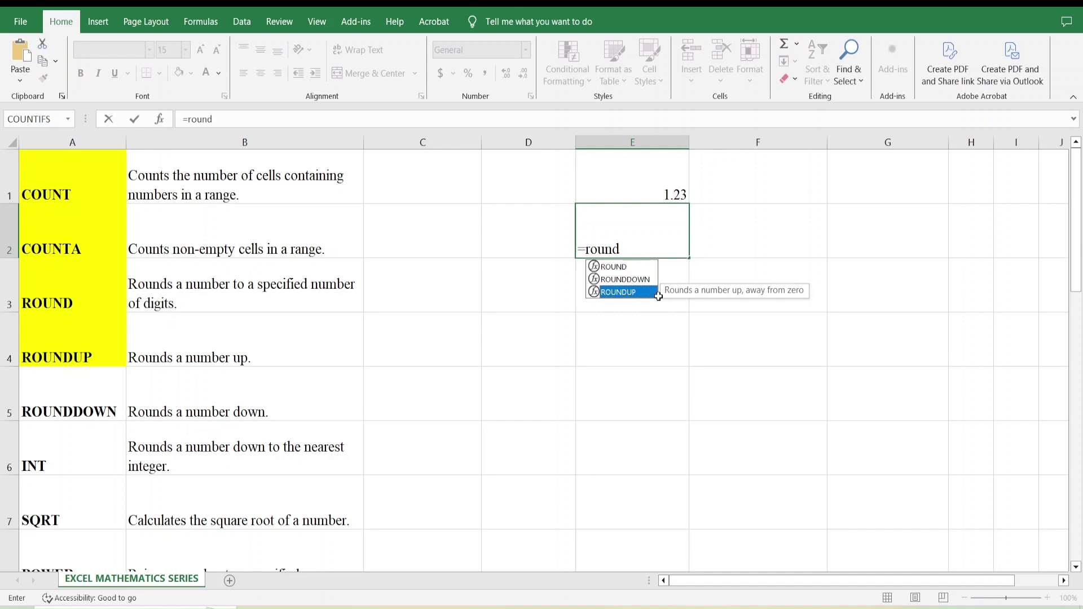
{"action": "double_click", "coordinate": [614, 293]}
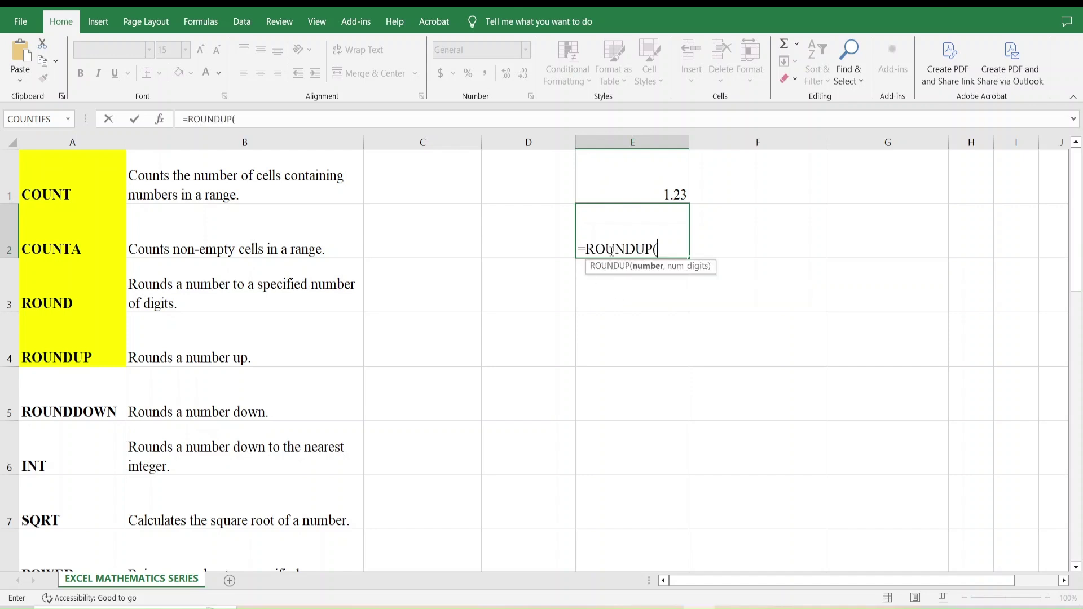
{"action": "type", "text": "1.034567,"}
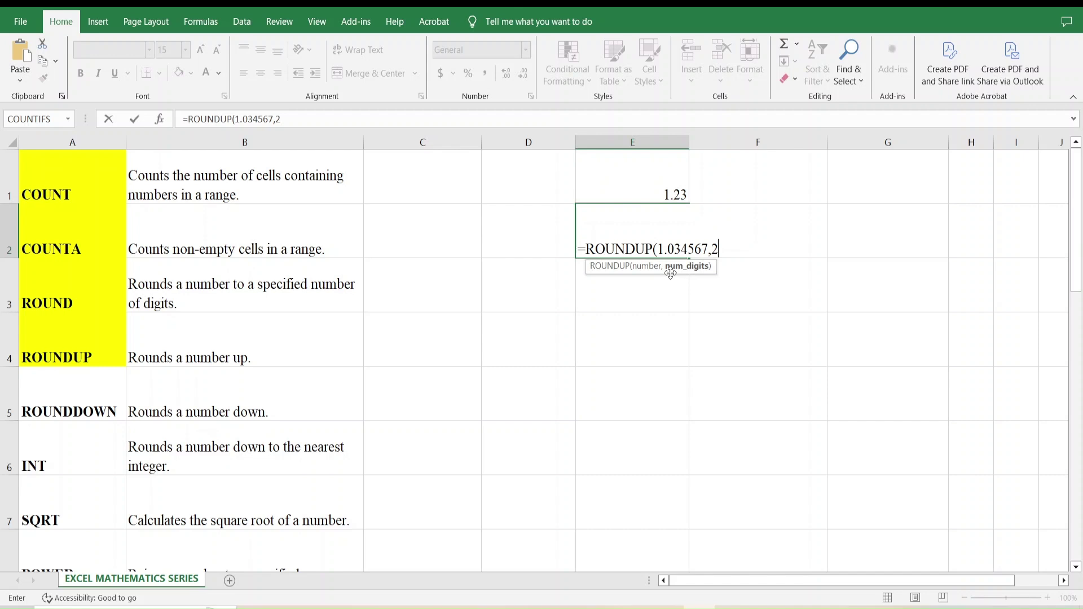
{"action": "type", "text": "2)"}
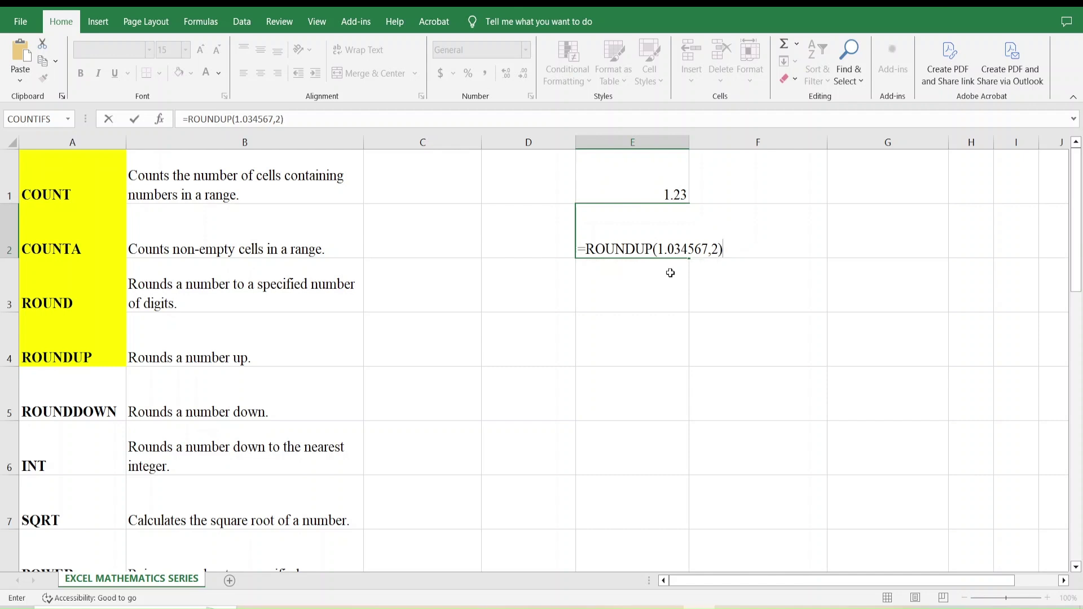
{"action": "key", "text": "Return"}
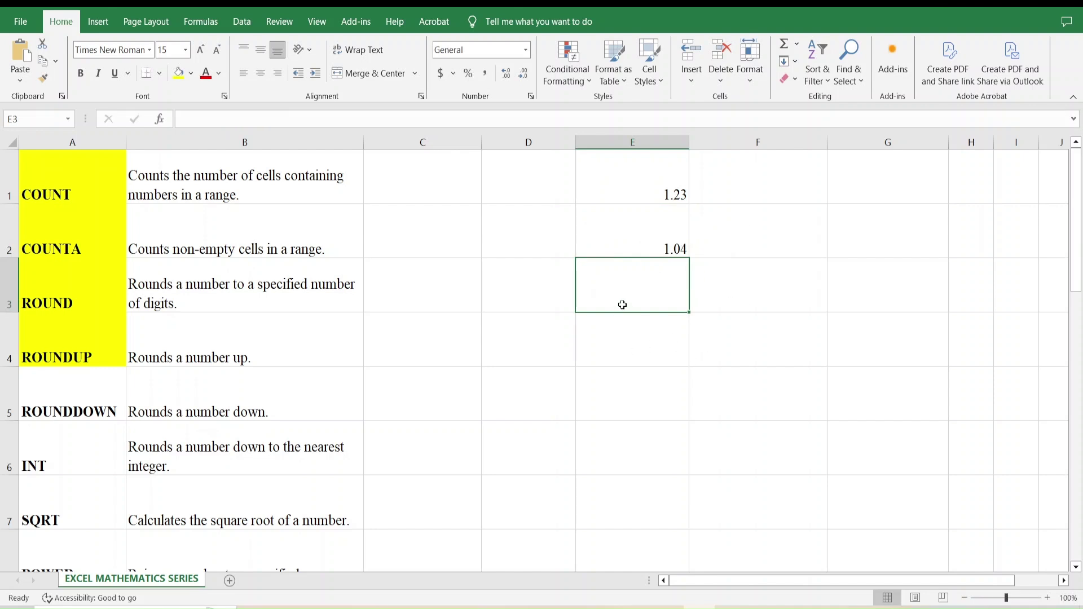
Fill A5 yellow and enter =ROUNDDOWN(1.034567,2) in E3, giving 1.03
{"action": "left_click", "coordinate": [90, 401]}
{"action": "left_click", "coordinate": [179, 73]}
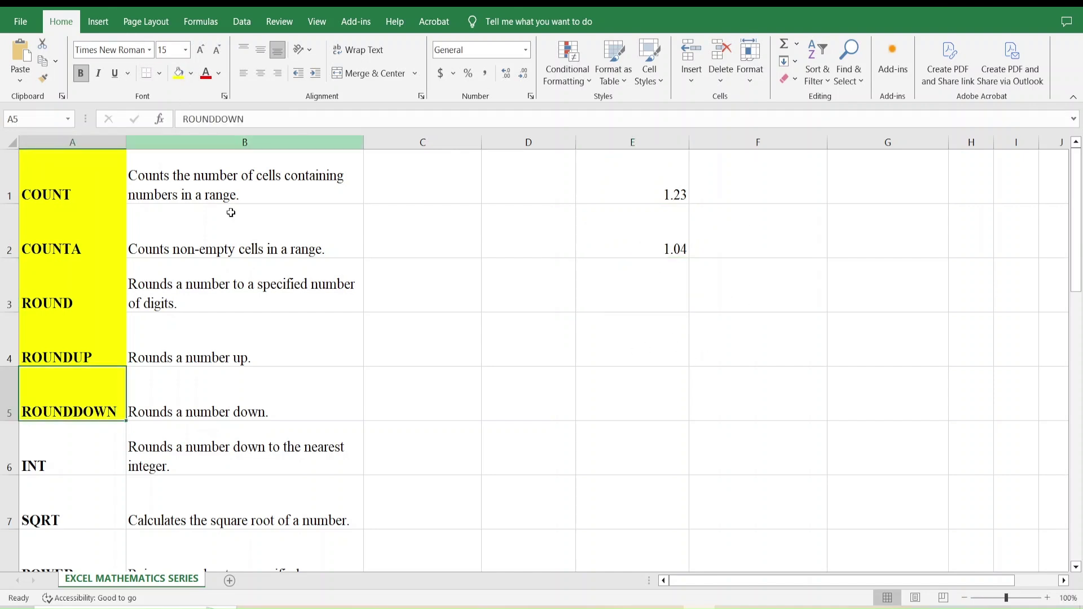
{"action": "left_click", "coordinate": [658, 292]}
{"action": "type", "text": "="}
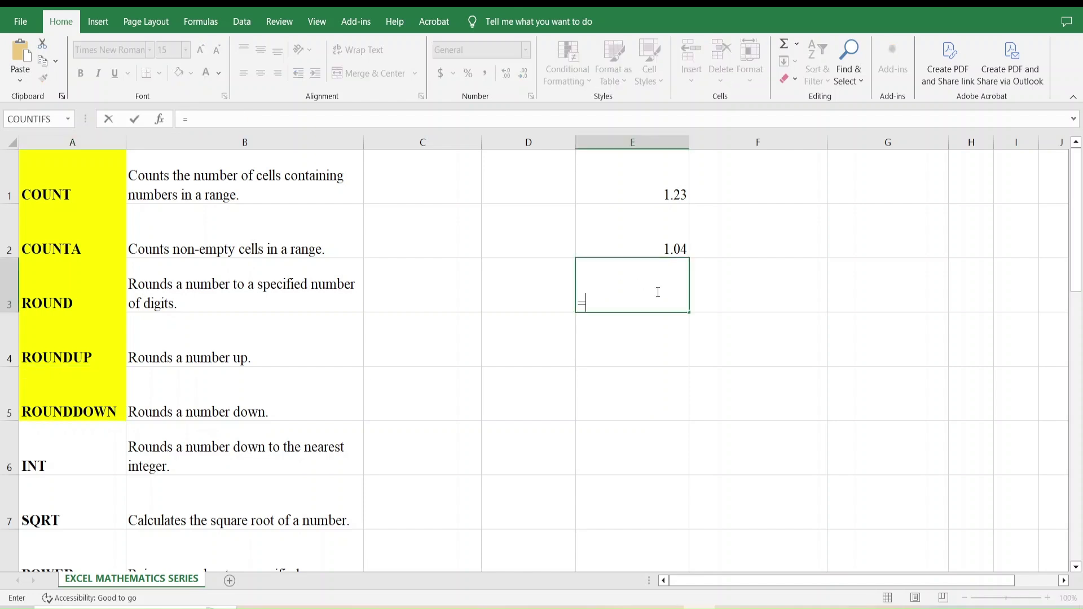
{"action": "type", "text": "round"}
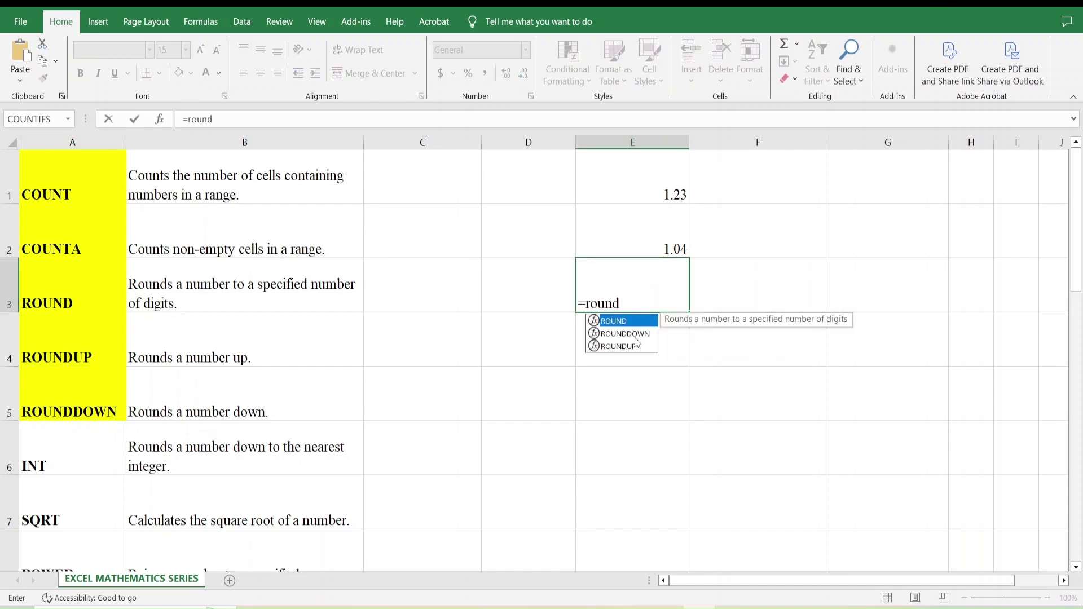
{"action": "double_click", "coordinate": [635, 334]}
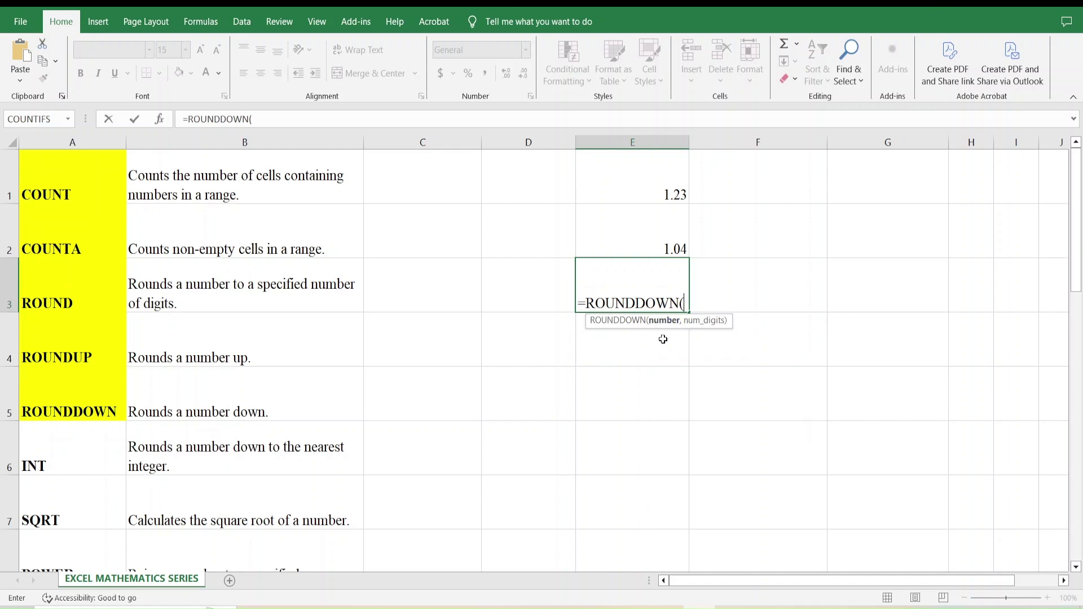
{"action": "type", "text": "1.034567"}
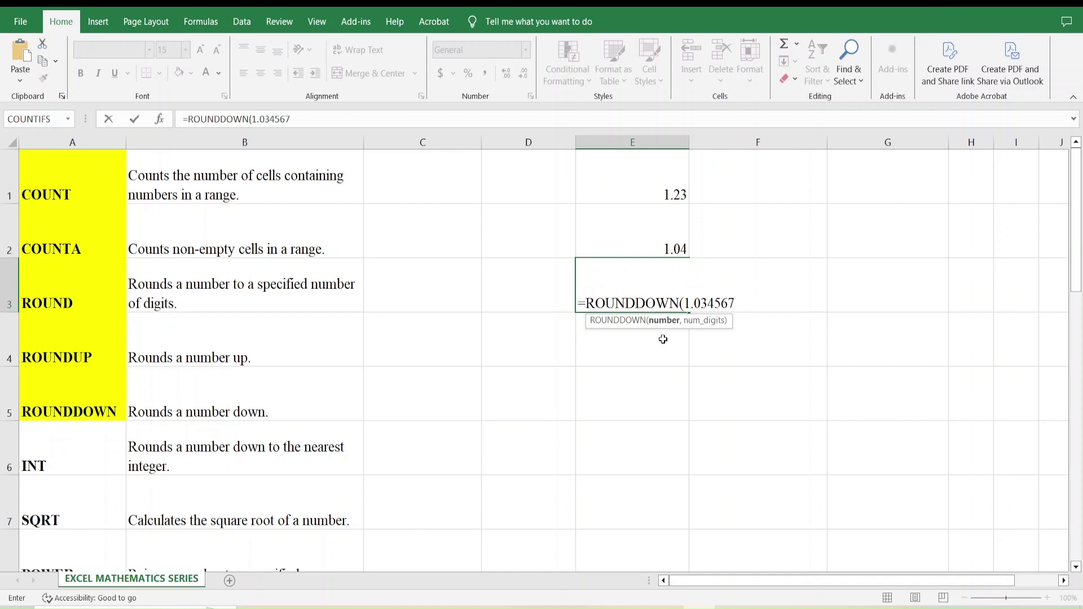
{"action": "type", "text": ",2)"}
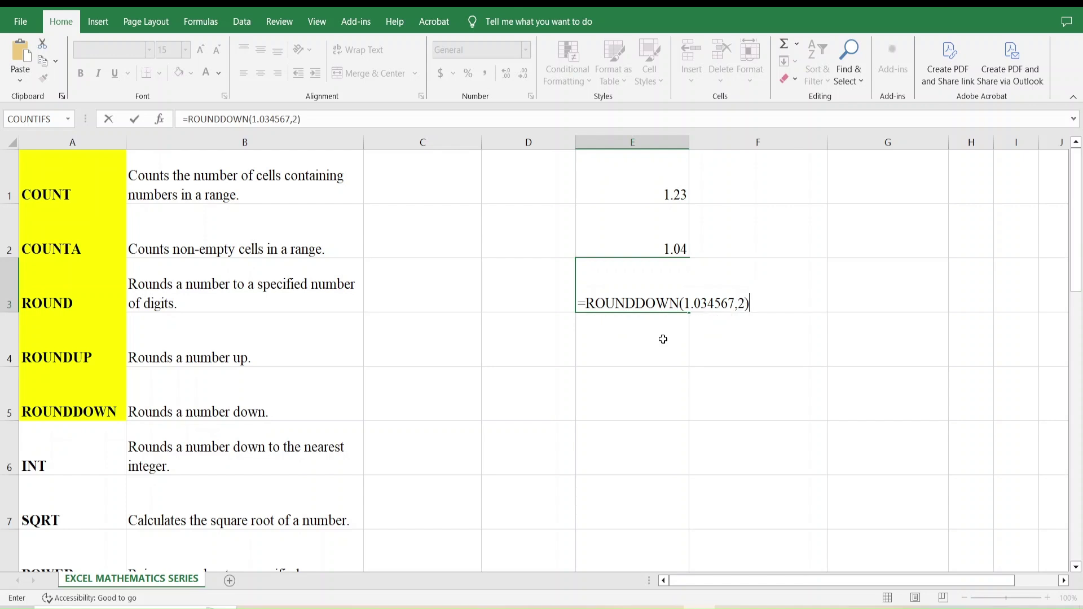
{"action": "key", "text": "Return"}
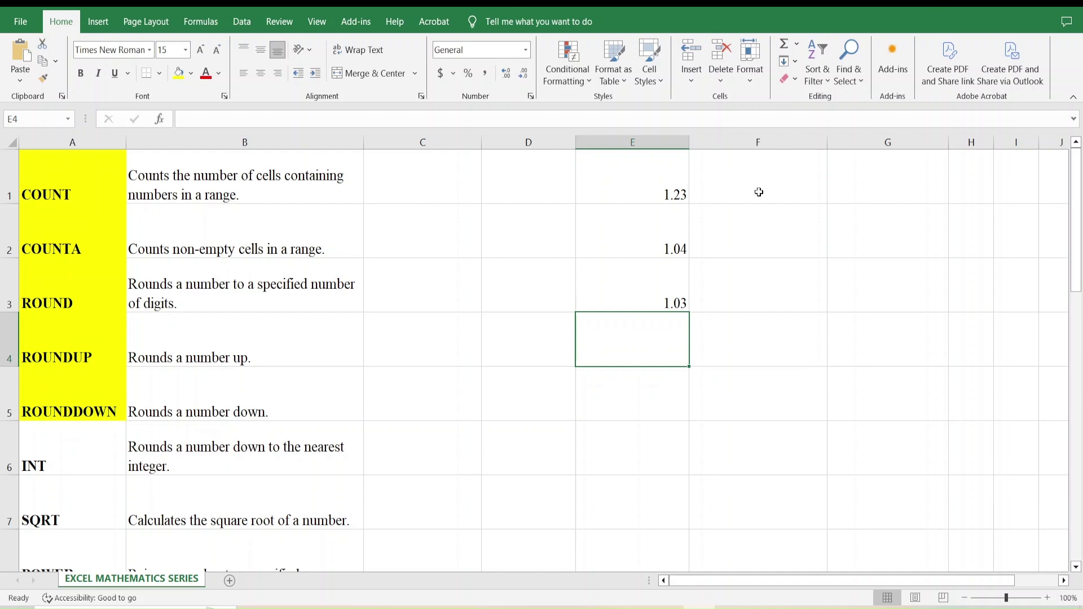
{"action": "left_click", "coordinate": [44, 334]}
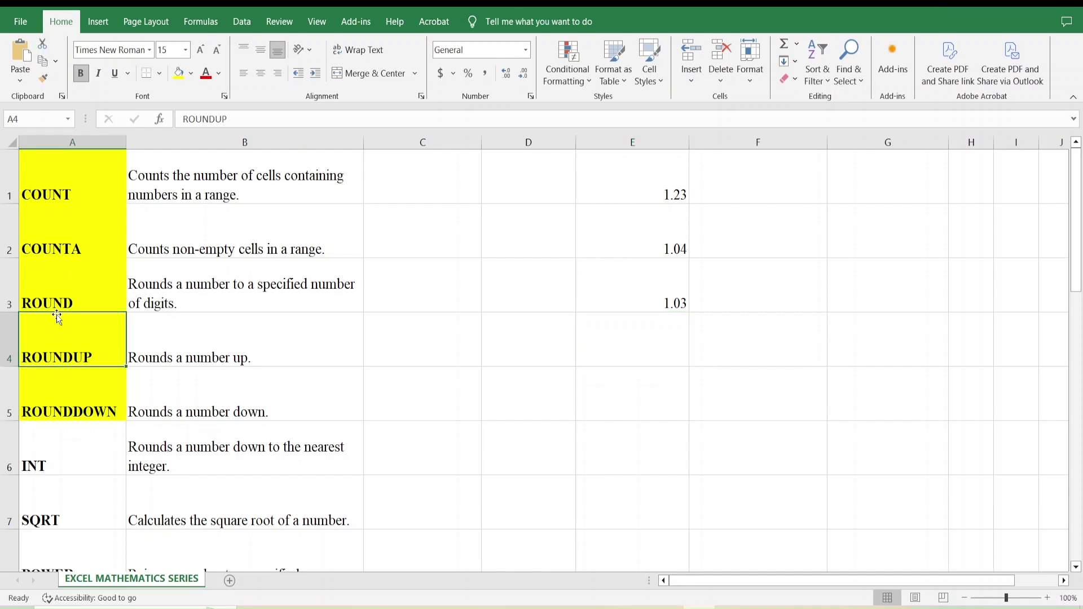
Highlight the INT name in A6 yellow
{"action": "left_click", "coordinate": [106, 414]}
{"action": "left_click", "coordinate": [106, 460]}
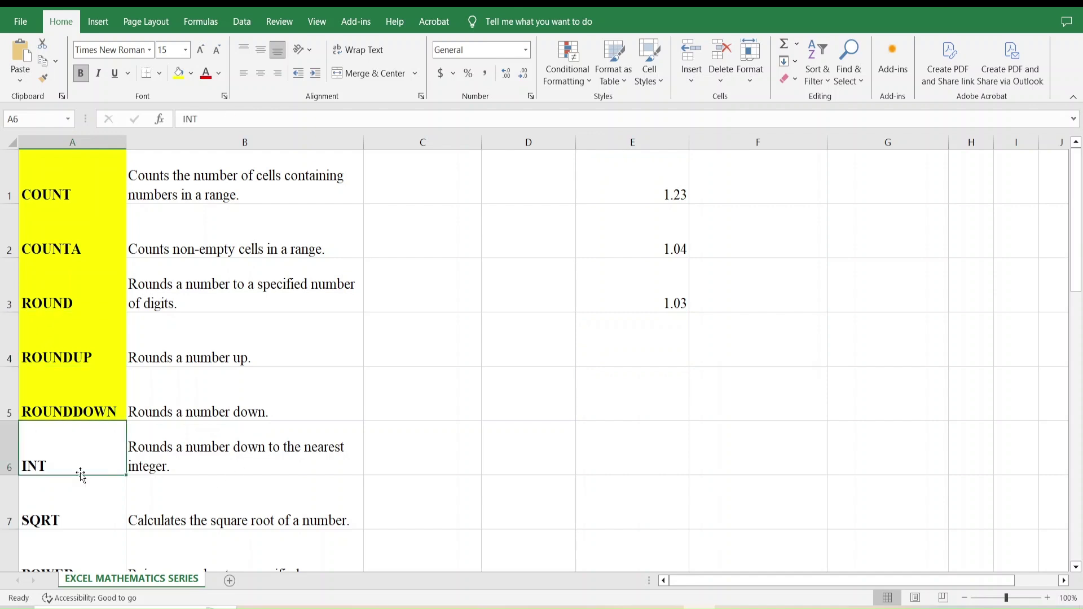
{"action": "scroll", "coordinate": [84, 445], "scroll_direction": "down", "scroll_amount": 1}
{"action": "left_click", "coordinate": [178, 73]}
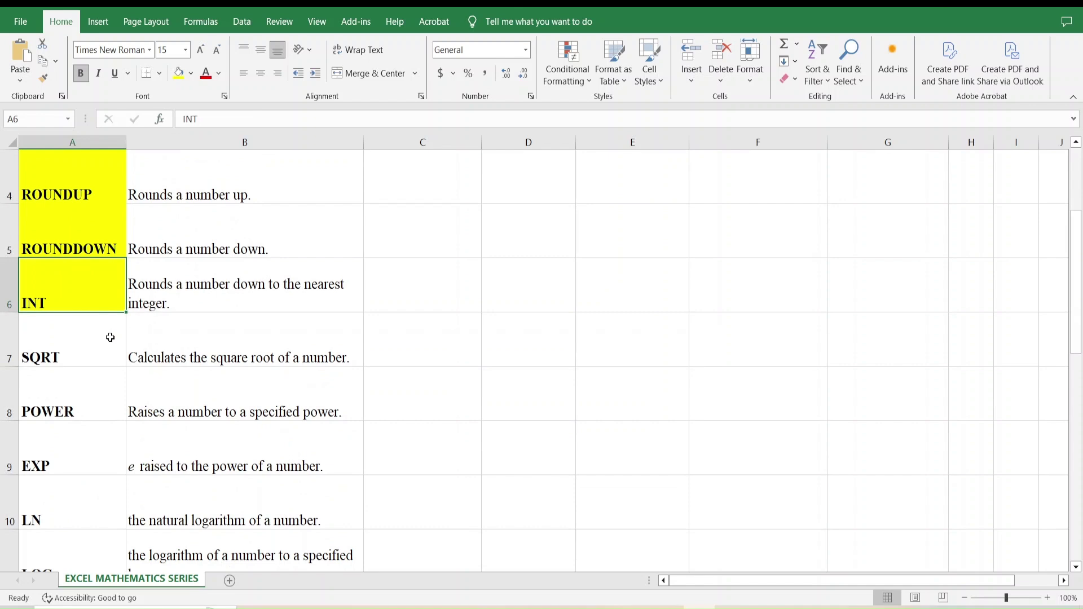
{"action": "left_click", "coordinate": [171, 299]}
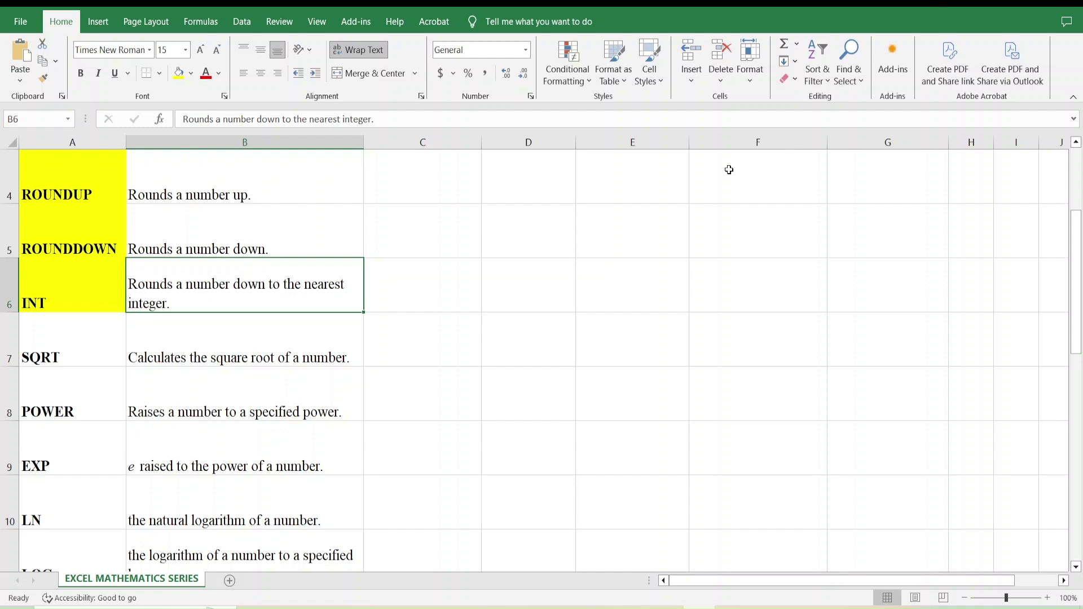
Enter =INT(1.045213) in E6, returning 1, and fill the SQRT name in A7 yellow
{"action": "left_click", "coordinate": [656, 300]}
{"action": "type", "text": "=int"}
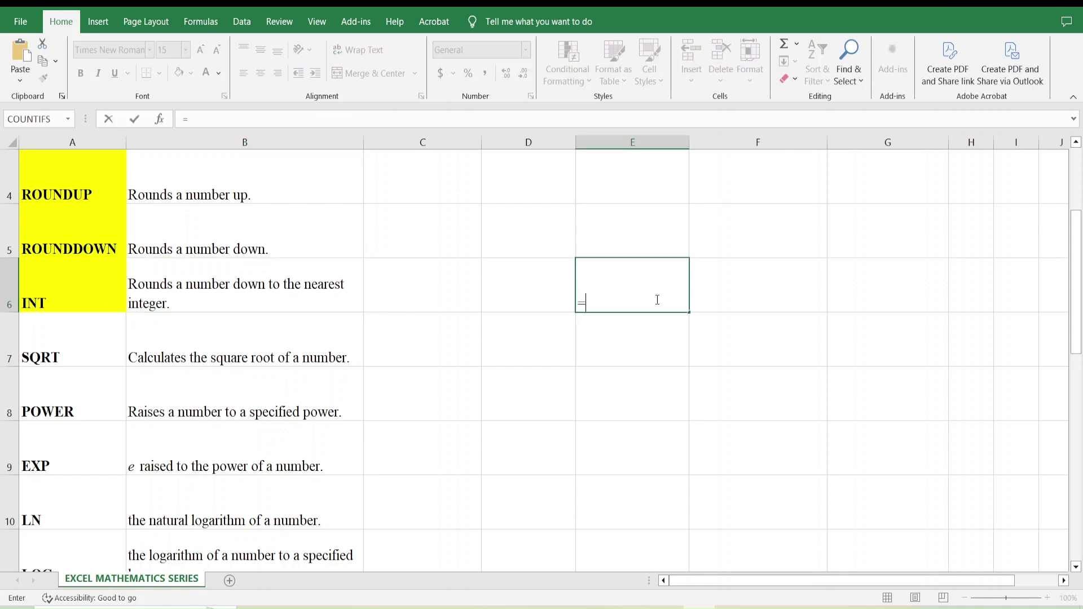
{"action": "double_click", "coordinate": [624, 328]}
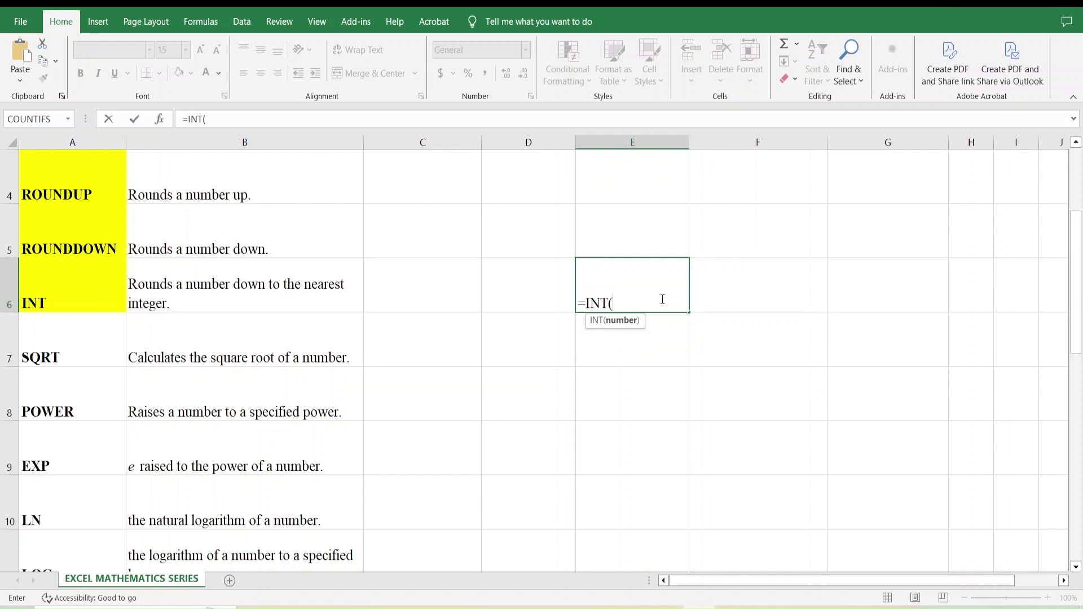
{"action": "type", "text": "1.045213"}
{"action": "key", "text": "Return"}
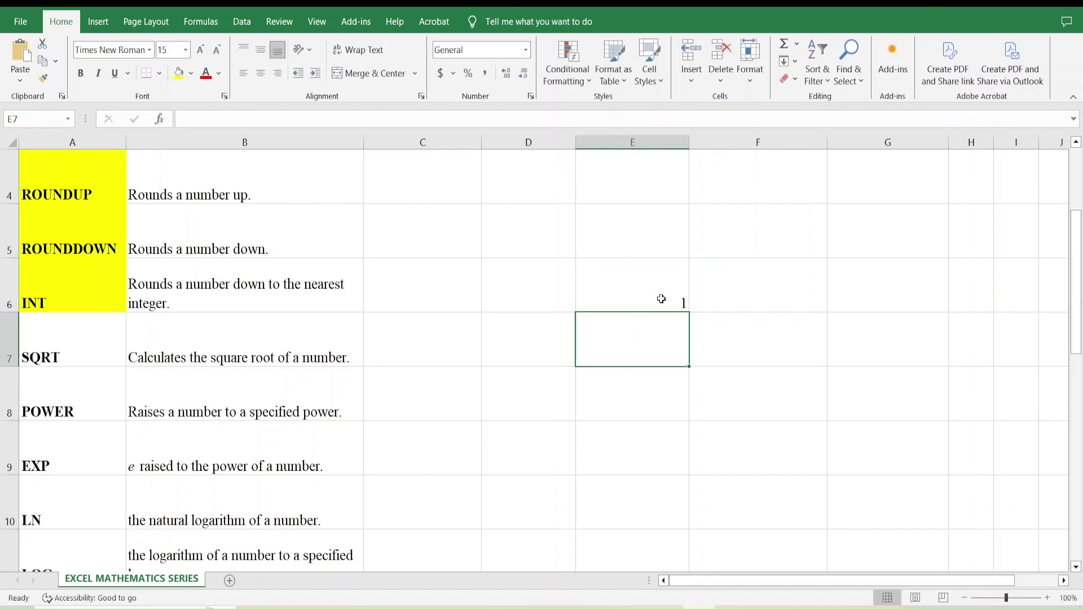
{"action": "left_click", "coordinate": [662, 299]}
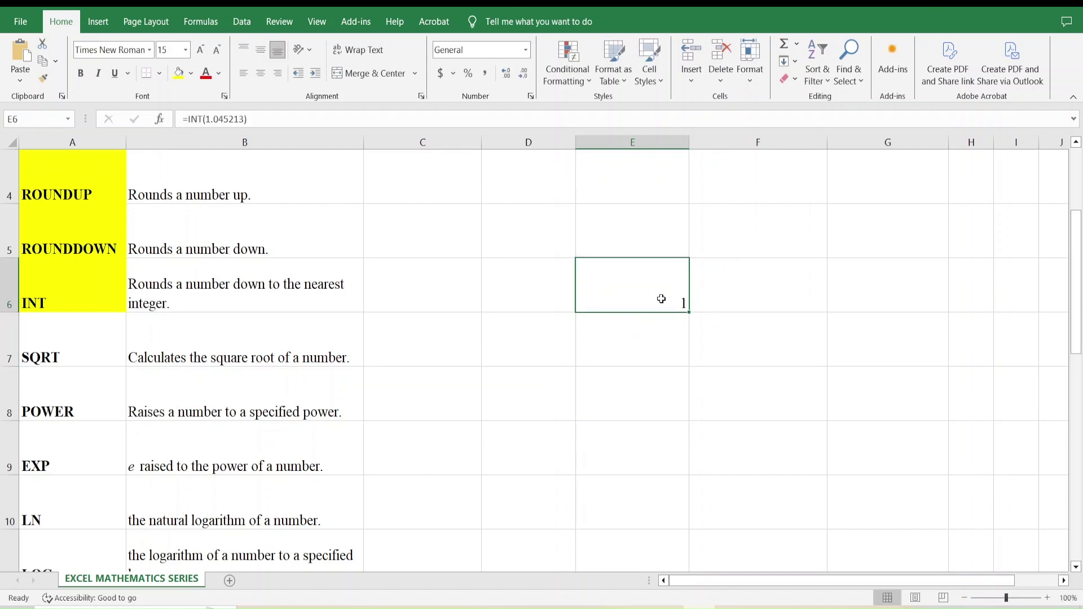
{"action": "left_click", "coordinate": [108, 352]}
{"action": "left_click", "coordinate": [180, 73]}
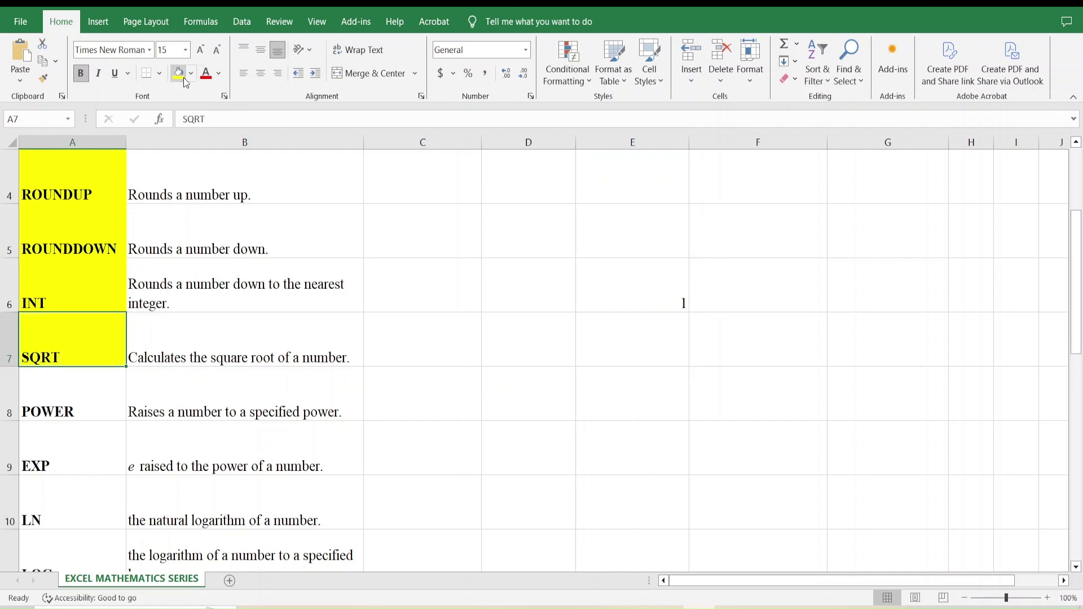
Add the SQRT example =SQRT(9) in E7, returning 3
{"action": "left_click", "coordinate": [611, 355]}
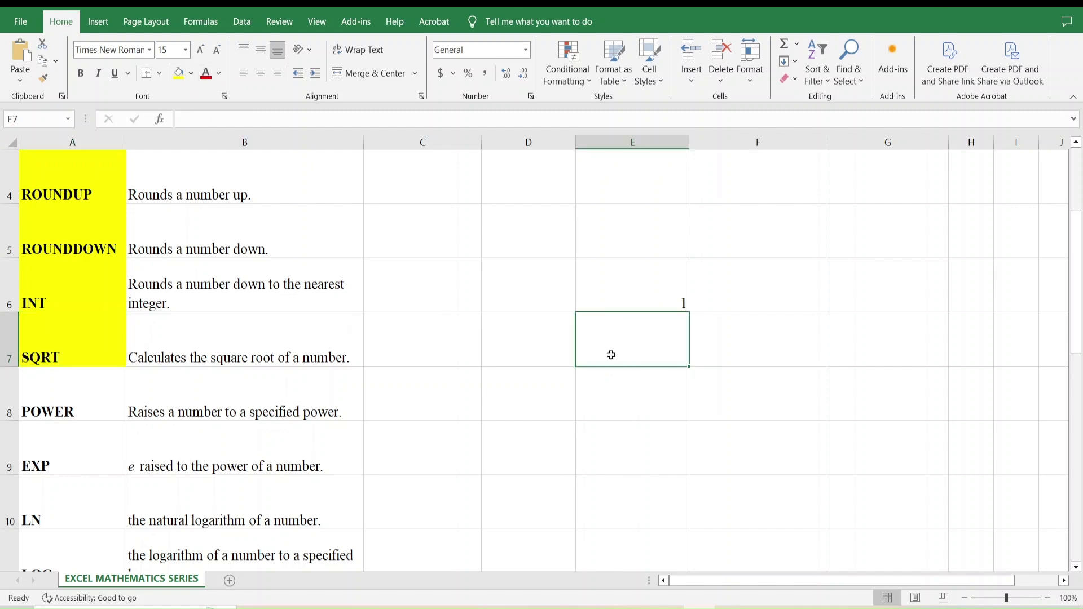
{"action": "left_click", "coordinate": [239, 339]}
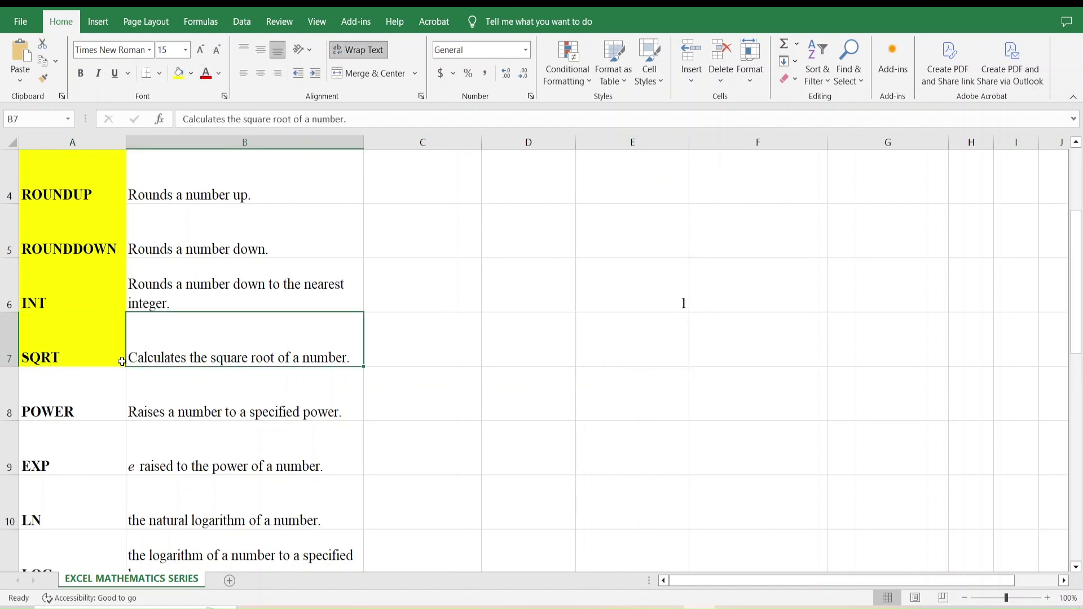
{"action": "left_click", "coordinate": [677, 344]}
{"action": "type", "text": "=sqrt"}
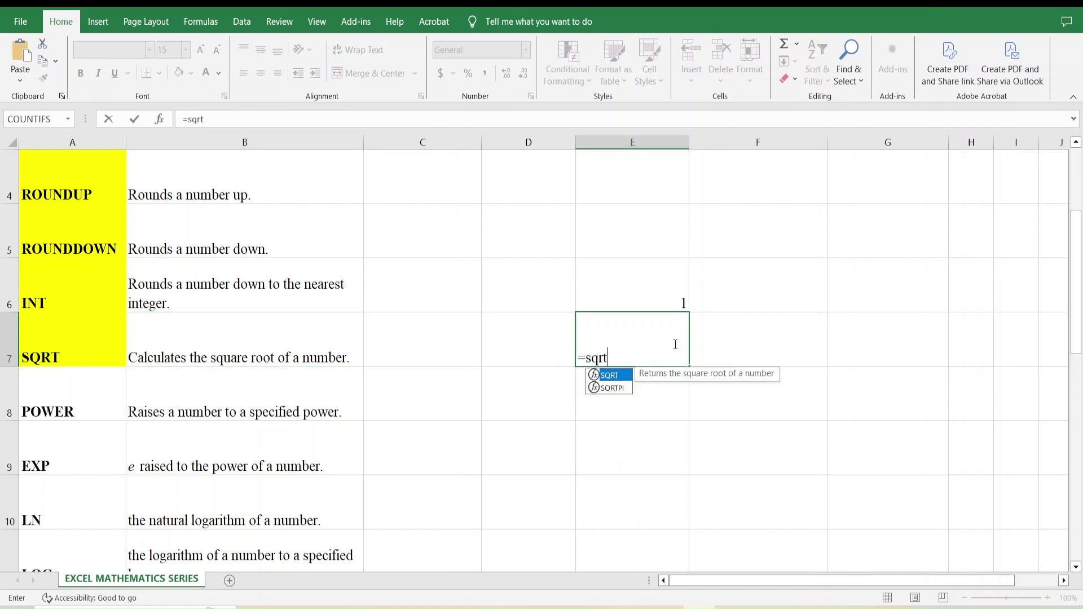
{"action": "double_click", "coordinate": [620, 376]}
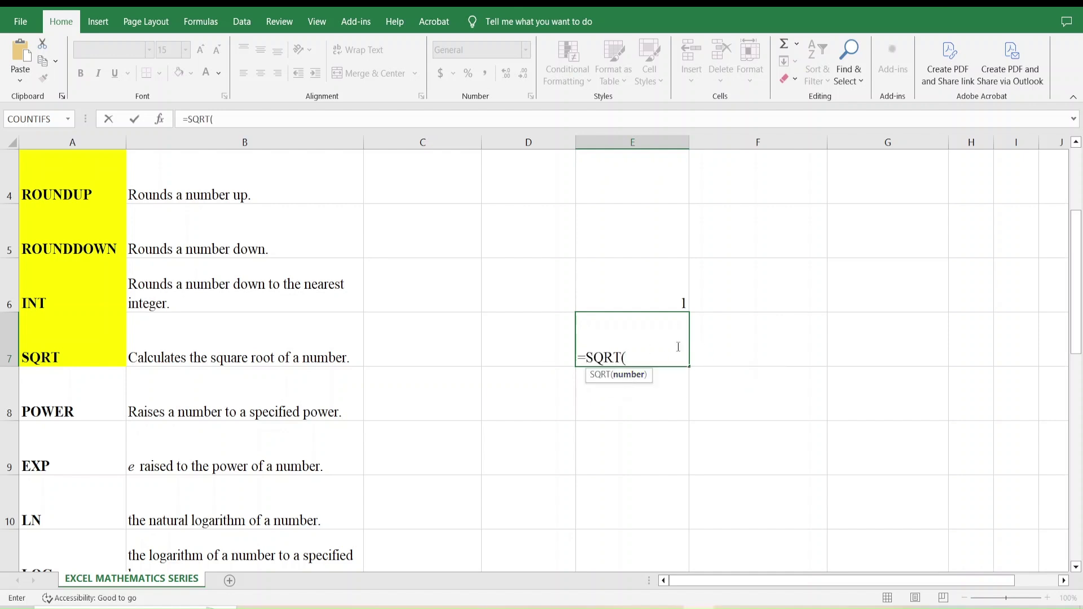
{"action": "type", "text": "9)"}
{"action": "key", "text": "Return"}
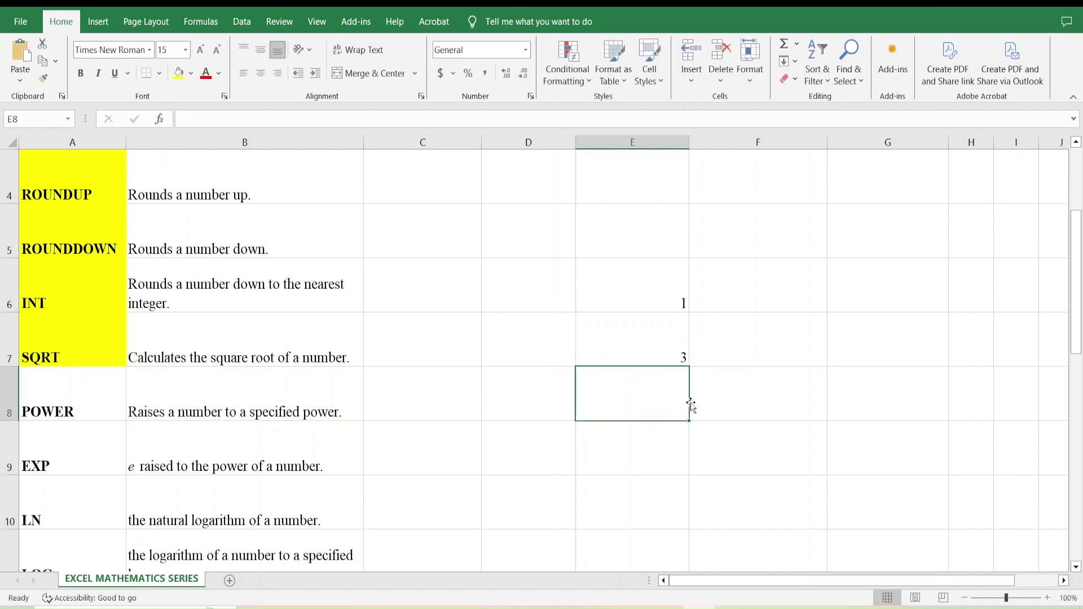
{"action": "left_click", "coordinate": [611, 319]}
Highlight the POWER name in A8 yellow
{"action": "left_click", "coordinate": [63, 386]}
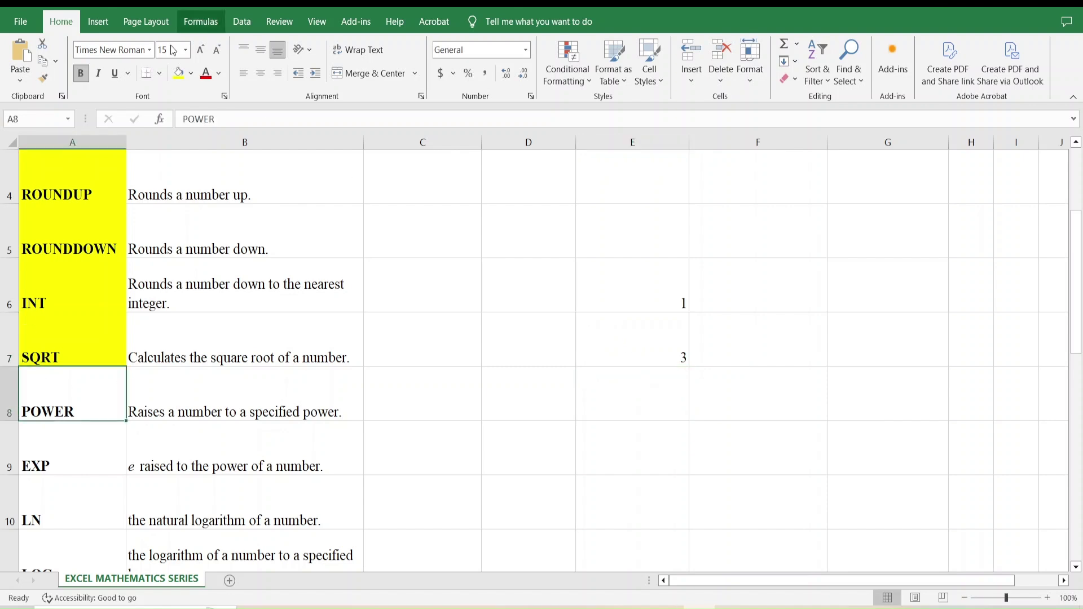
{"action": "left_click", "coordinate": [179, 73]}
{"action": "left_click", "coordinate": [167, 412]}
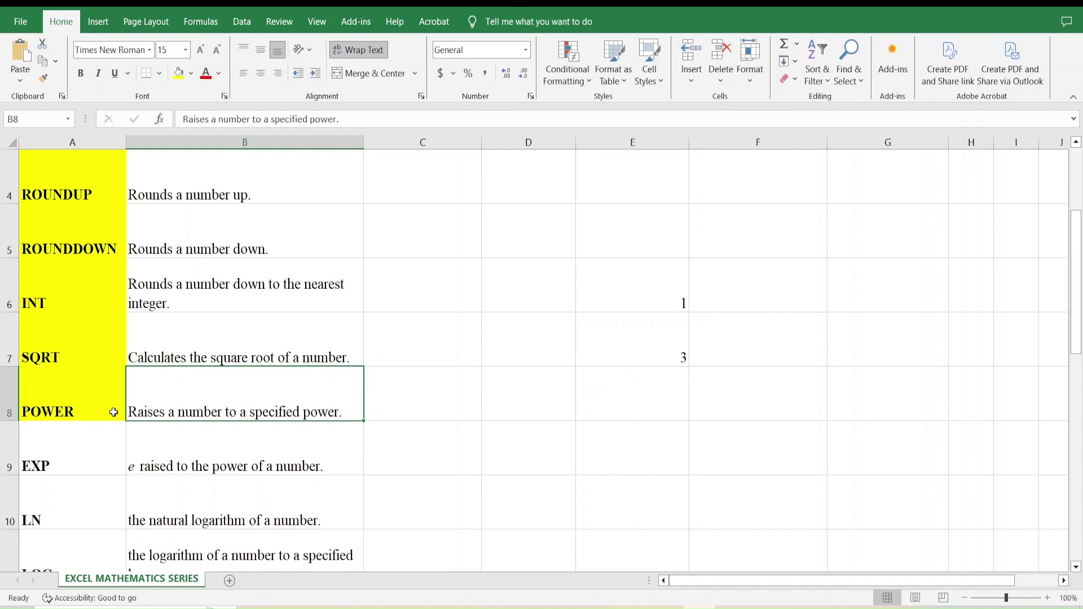
Enter =POWER(2,3) in E8, returning 8
{"action": "left_click", "coordinate": [643, 402]}
{"action": "type", "text": "="}
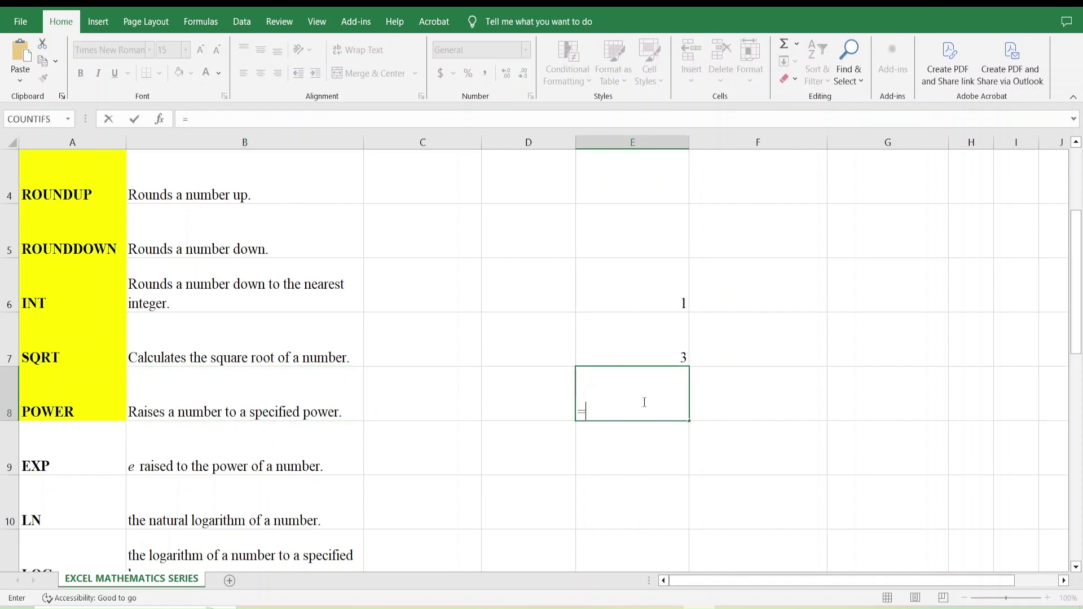
{"action": "type", "text": "powe"}
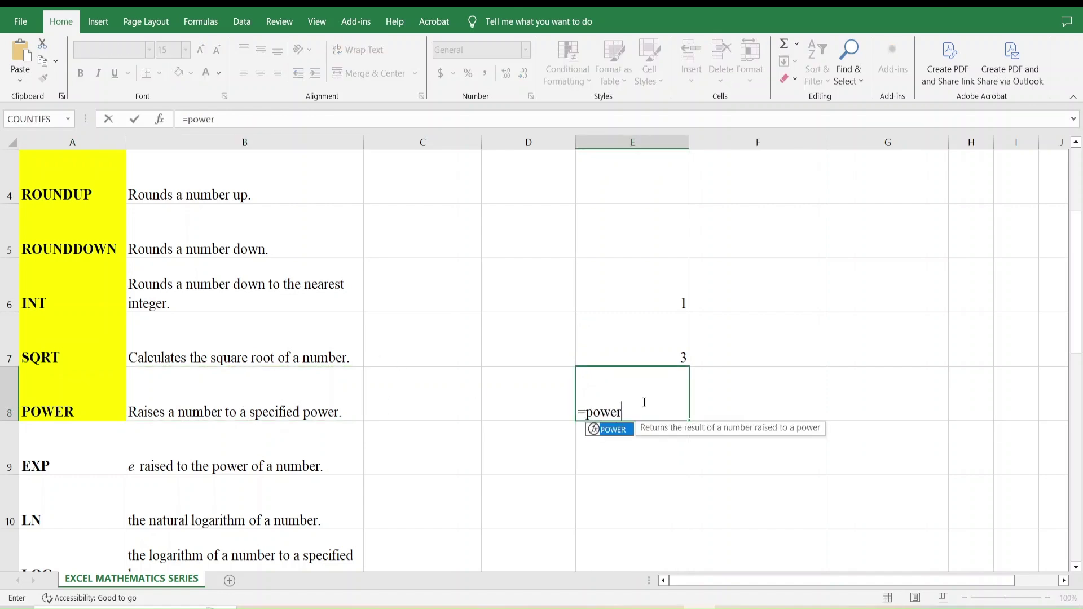
{"action": "type", "text": "r"}
{"action": "double_click", "coordinate": [610, 430]}
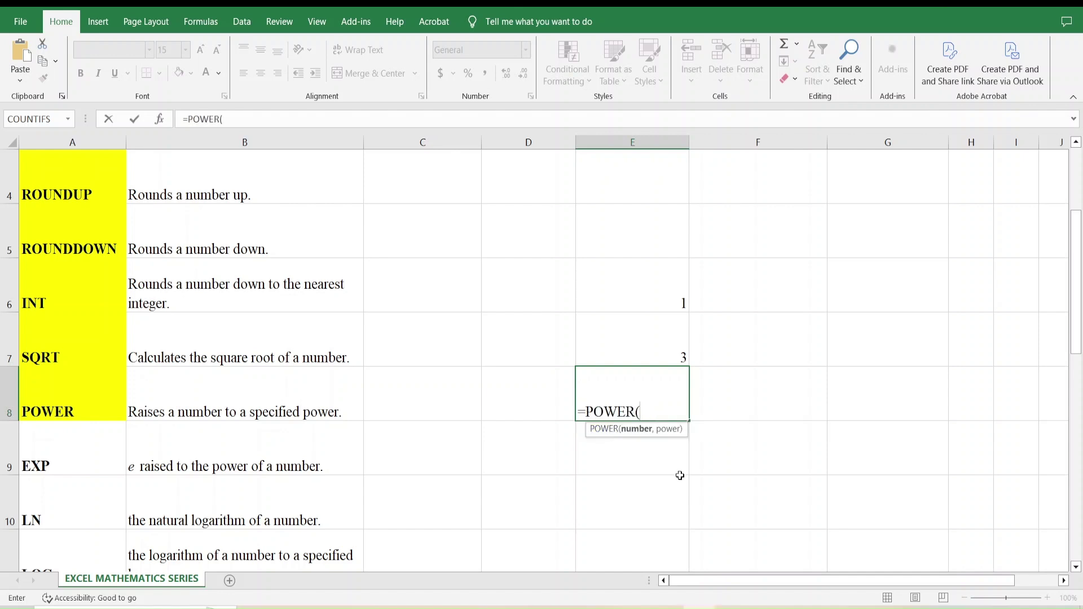
{"action": "type", "text": "2,3"}
{"action": "key", "text": "Return"}
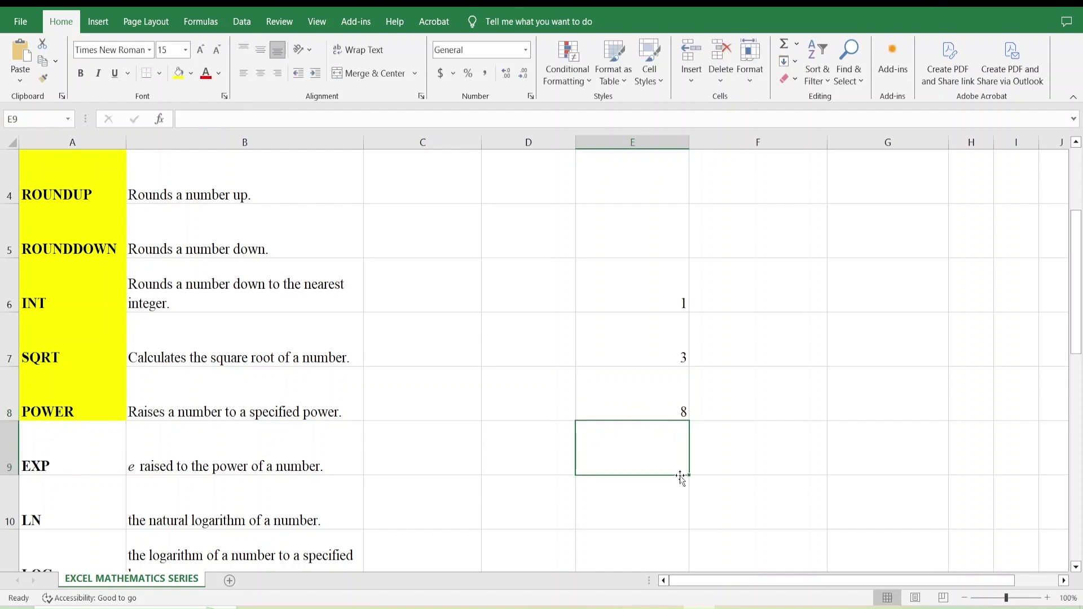
{"action": "left_click", "coordinate": [608, 372]}
{"action": "left_click", "coordinate": [795, 284]}
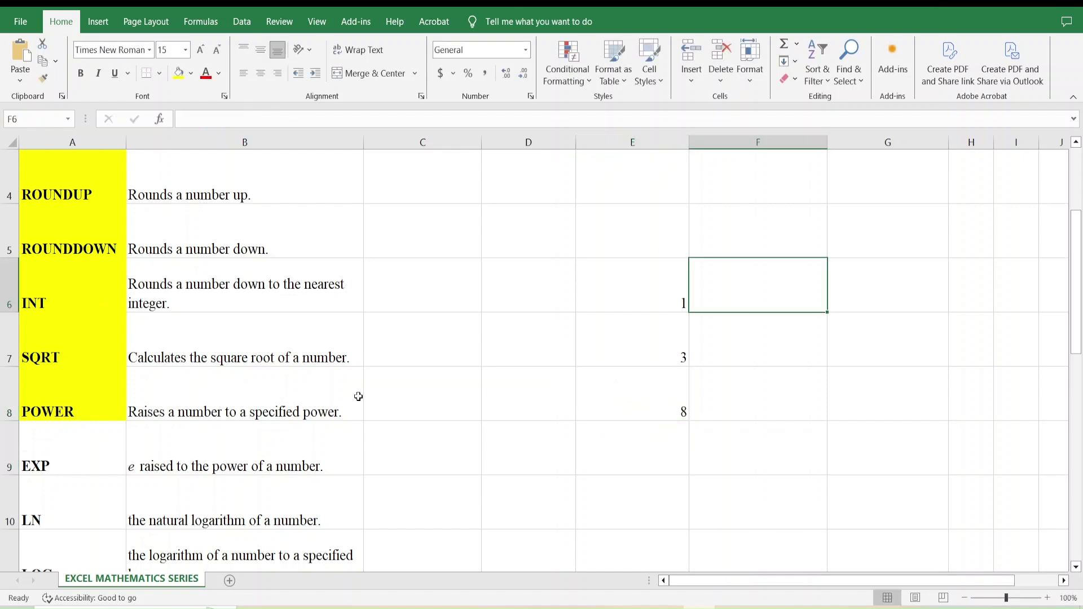
{"action": "left_click", "coordinate": [90, 446]}
Fill the EXP name yellow and enter =EXP(0) in E9, showing 1
{"action": "scroll", "coordinate": [68, 333], "scroll_direction": "down", "scroll_amount": 2}
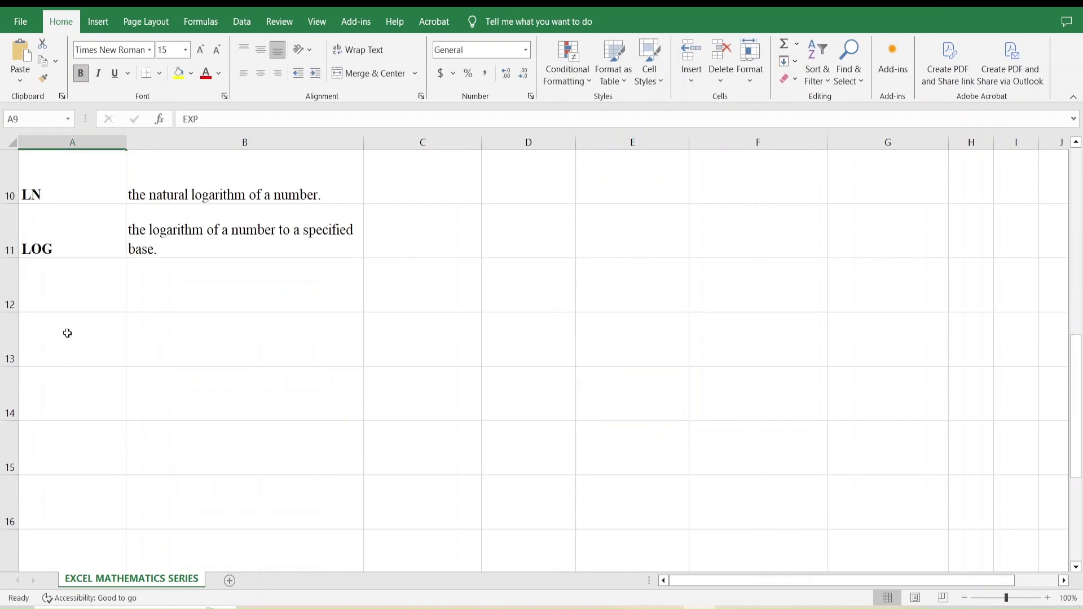
{"action": "scroll", "coordinate": [72, 307], "scroll_direction": "up", "scroll_amount": 1}
{"action": "left_click", "coordinate": [178, 73]}
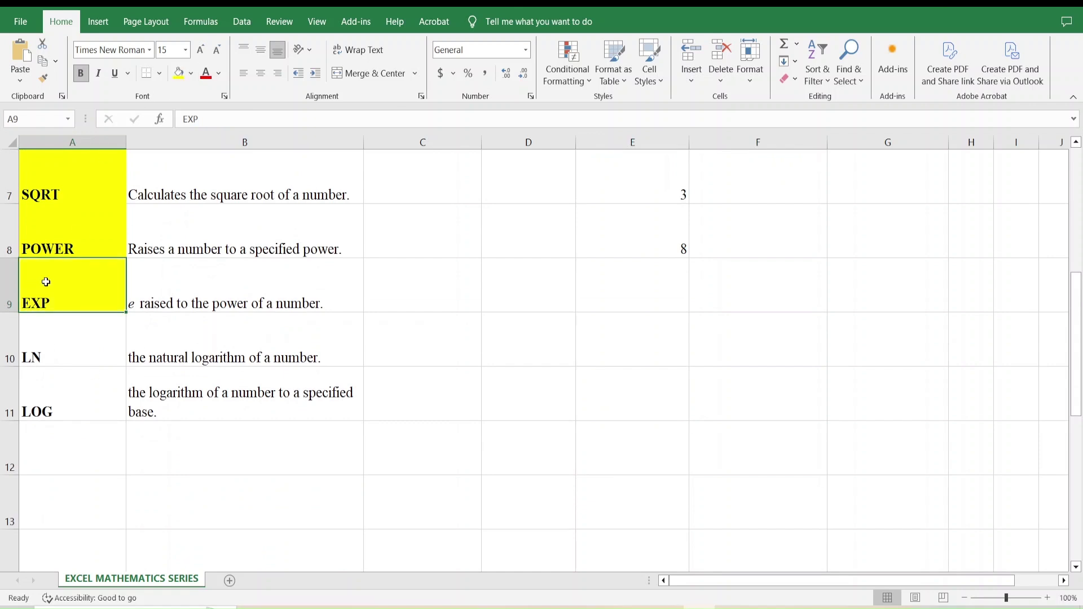
{"action": "left_click", "coordinate": [142, 305]}
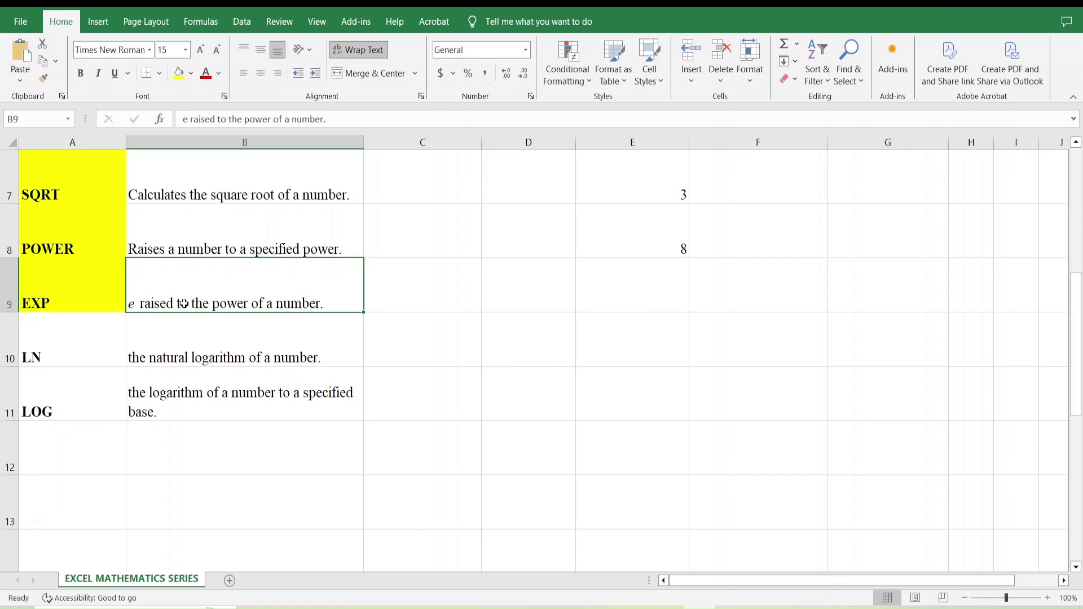
{"action": "left_click", "coordinate": [615, 296]}
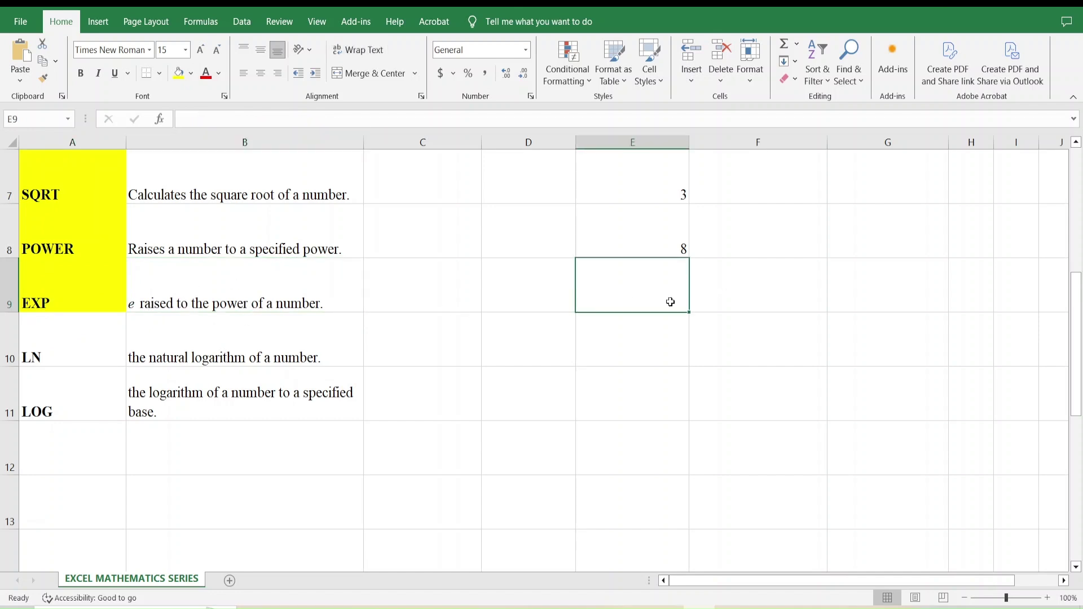
{"action": "type", "text": "=exp"}
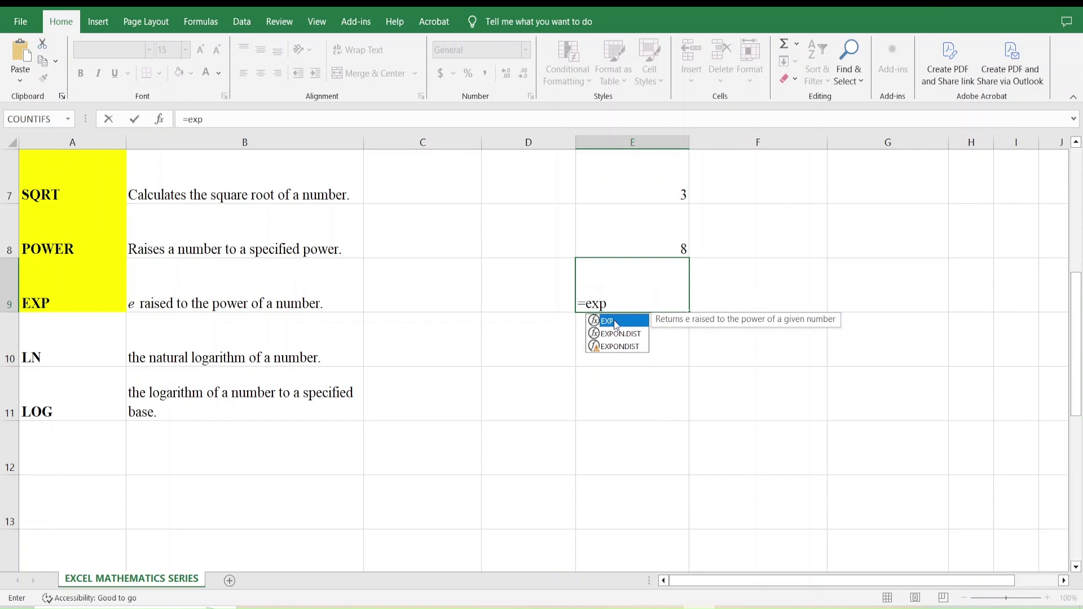
{"action": "double_click", "coordinate": [614, 320]}
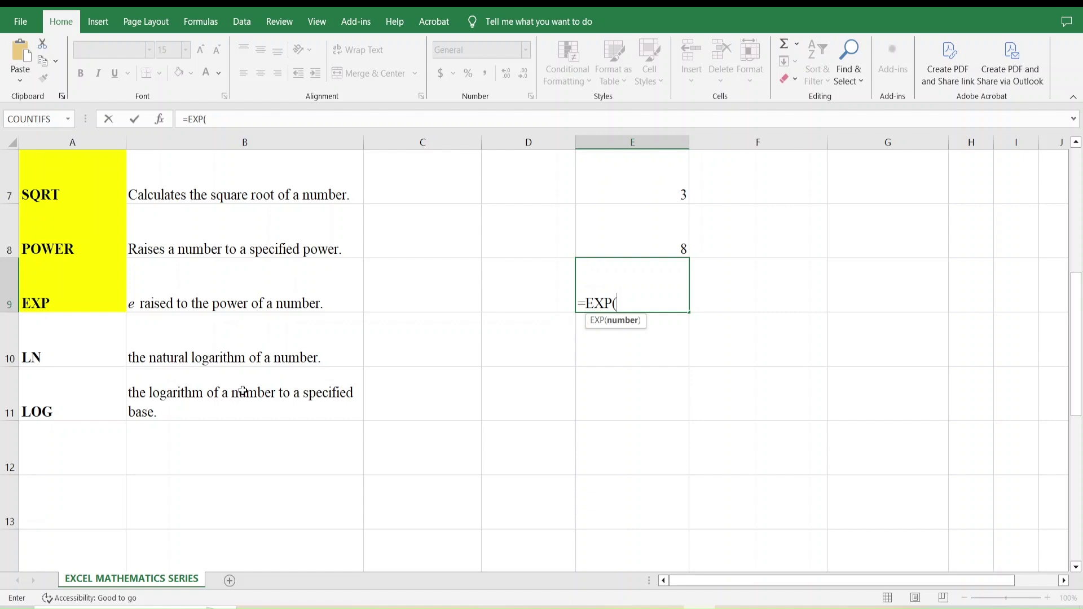
{"action": "type", "text": "0)"}
{"action": "key", "text": "Return"}
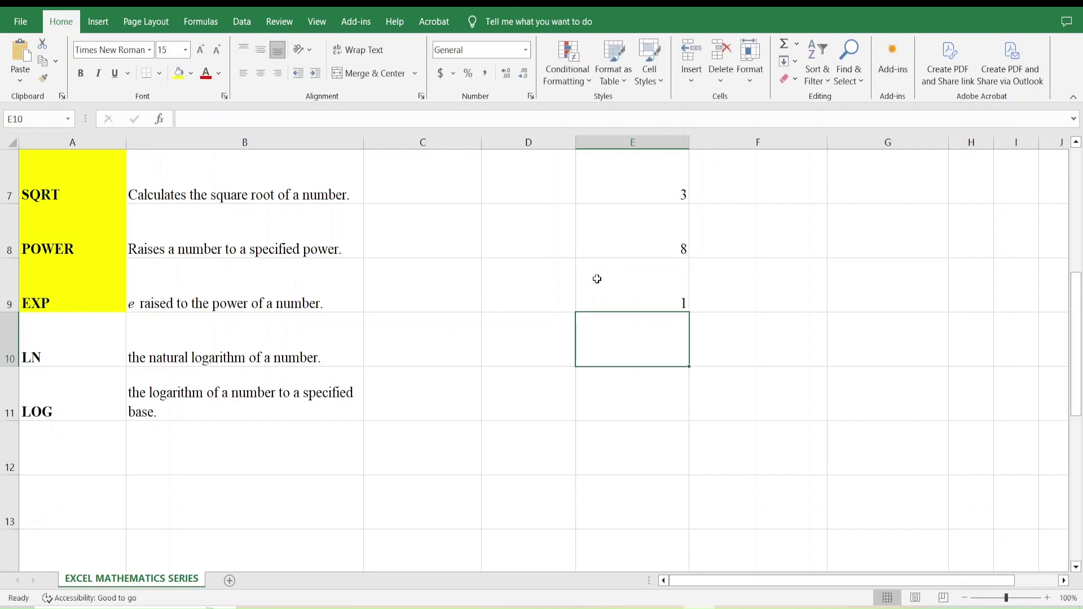
{"action": "left_click", "coordinate": [620, 273]}
Fill the LN name in A10 yellow and enter =LN(1) in E10, returning 0
{"action": "left_click", "coordinate": [634, 362]}
{"action": "left_click", "coordinate": [101, 362]}
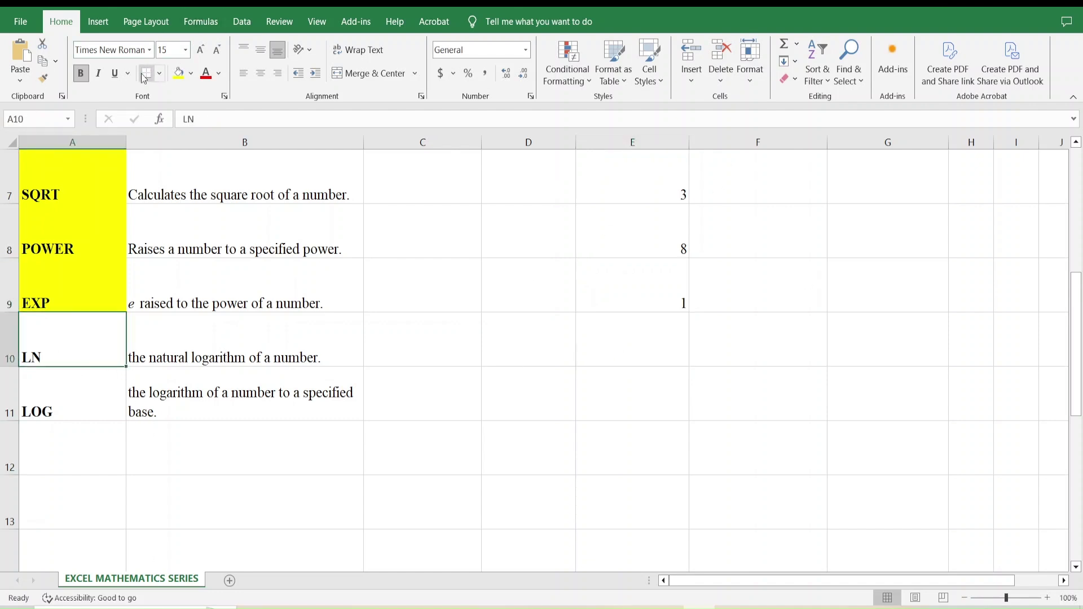
{"action": "left_click", "coordinate": [178, 73]}
{"action": "left_click", "coordinate": [156, 342]}
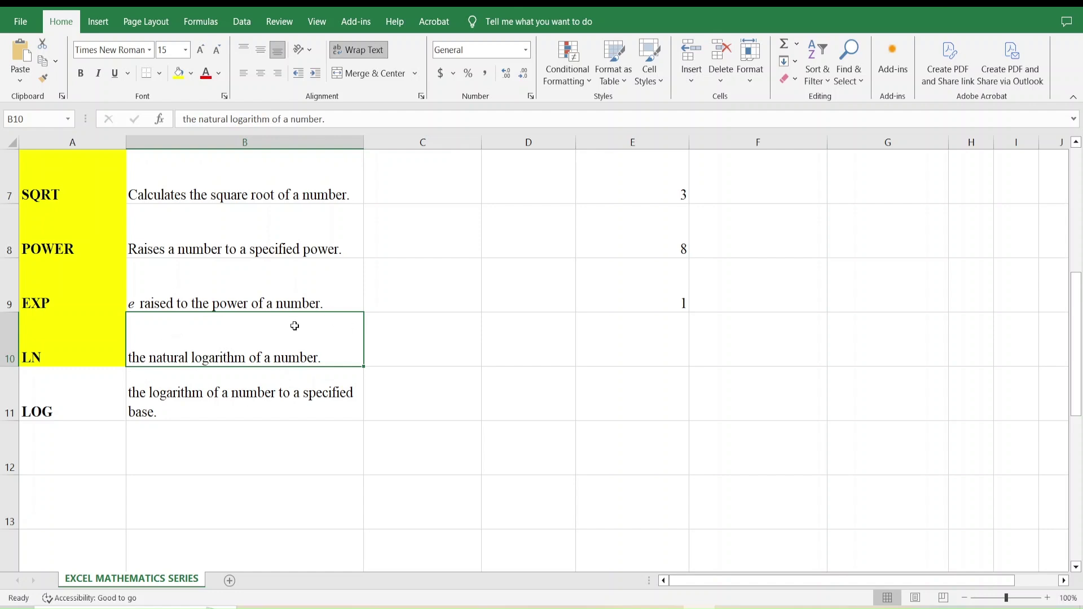
{"action": "left_click", "coordinate": [643, 346]}
{"action": "type", "text": "=ln"}
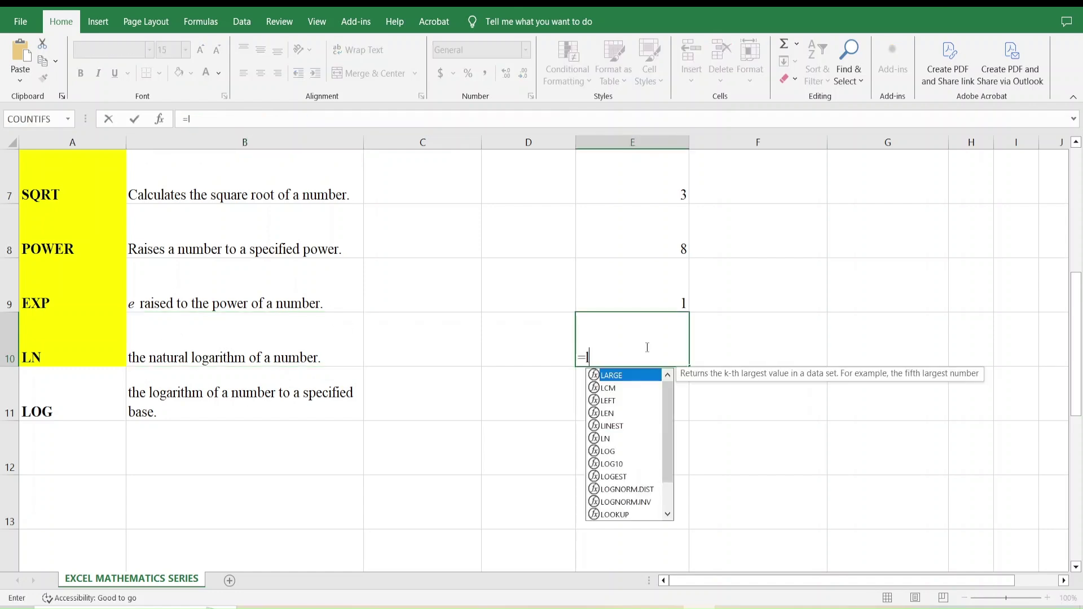
{"action": "double_click", "coordinate": [618, 375]}
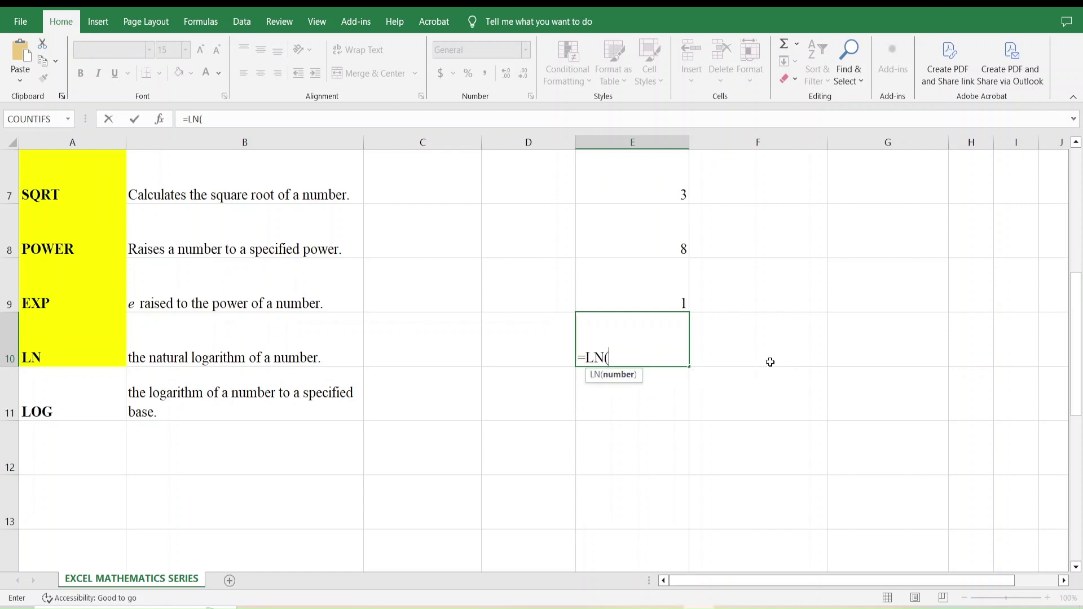
{"action": "type", "text": "1)"}
{"action": "key", "text": "Return"}
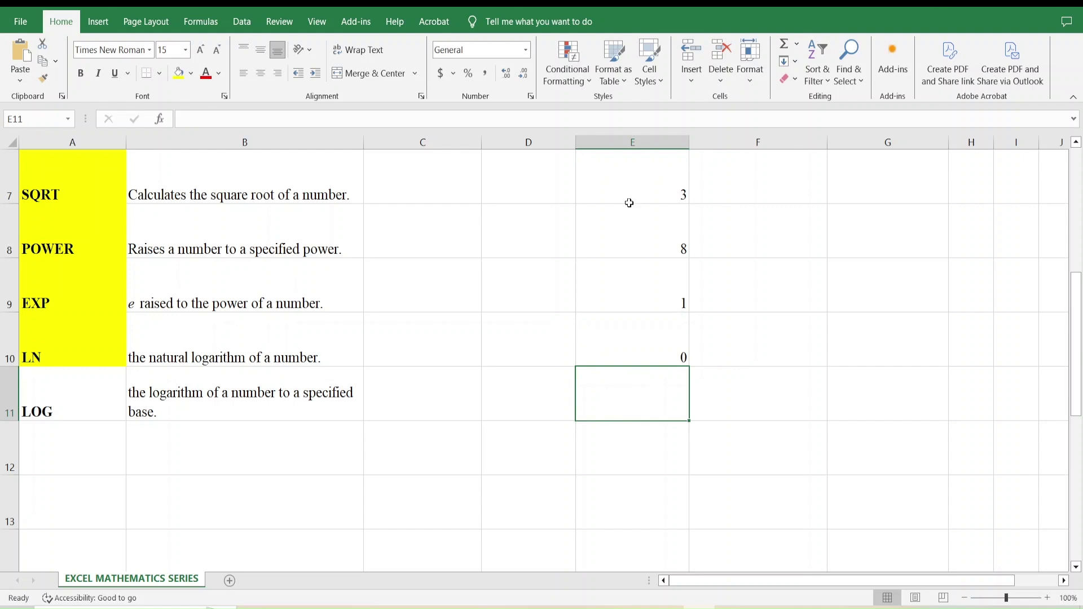
{"action": "left_click", "coordinate": [84, 383]}
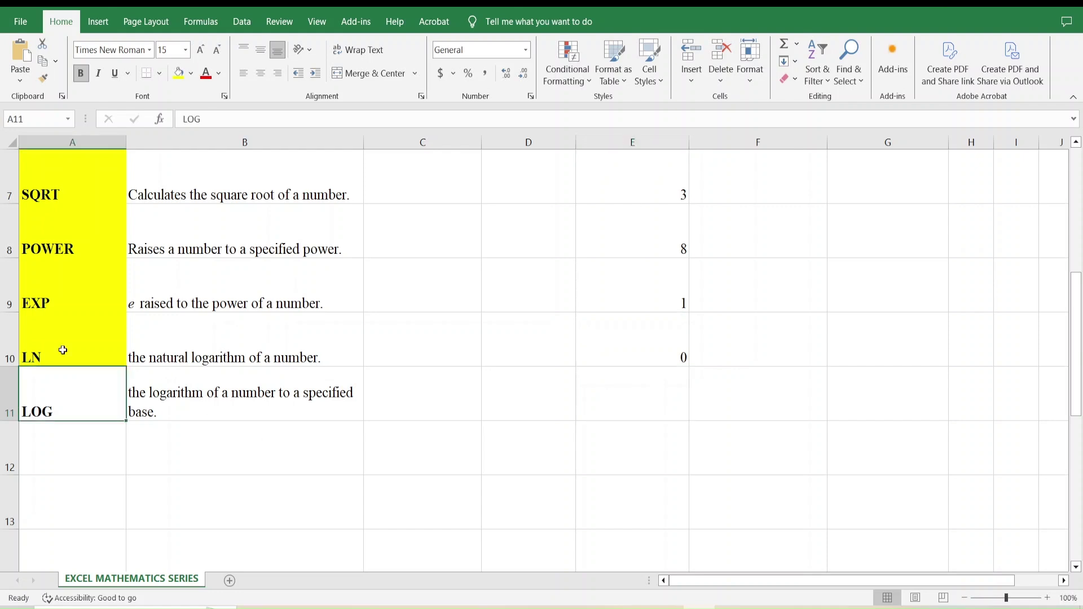
Fill A11 yellow and enter =LOG(1,10) in E11, returning 0
{"action": "left_click", "coordinate": [178, 73]}
{"action": "left_click", "coordinate": [170, 392]}
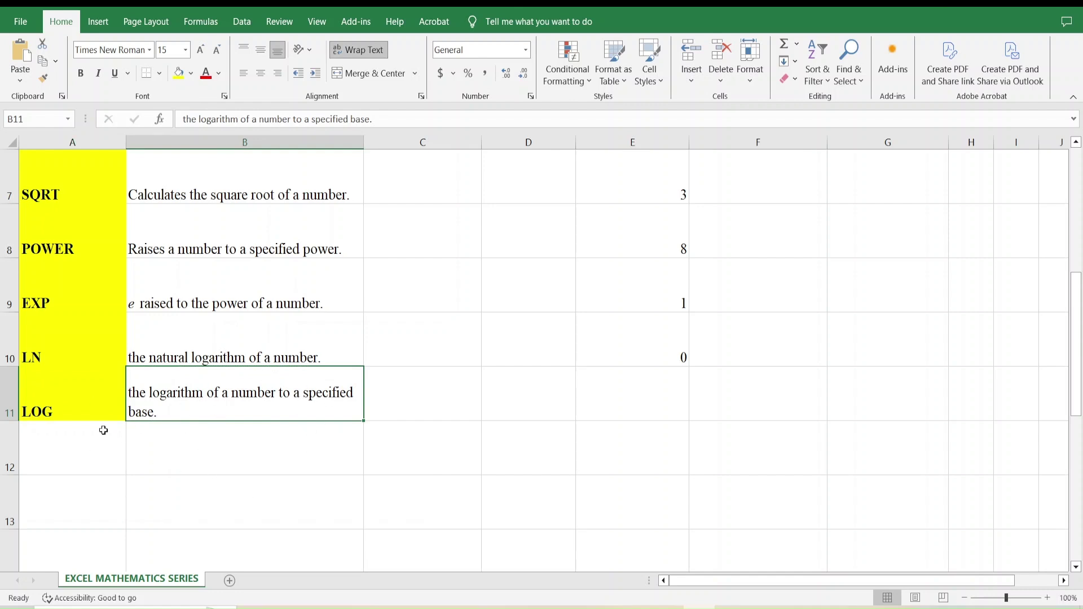
{"action": "left_click", "coordinate": [611, 402]}
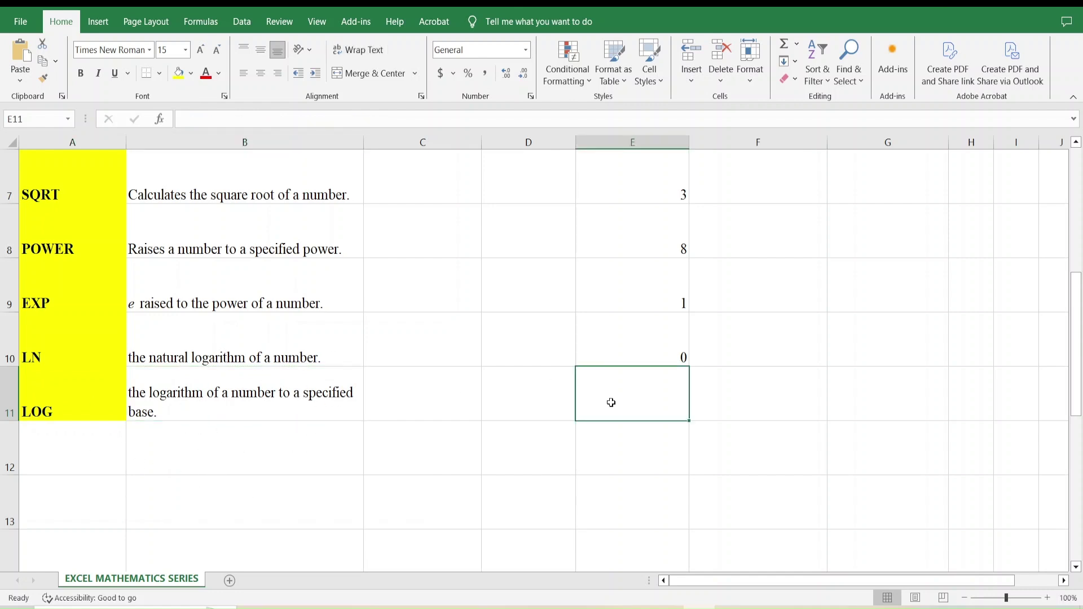
{"action": "type", "text": "=log"}
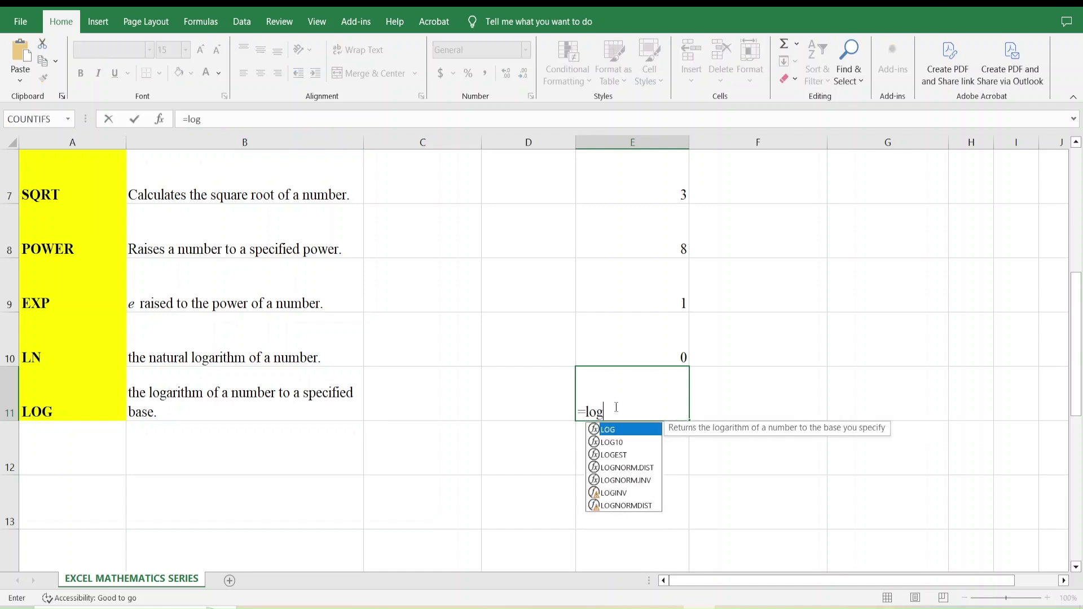
{"action": "double_click", "coordinate": [618, 431]}
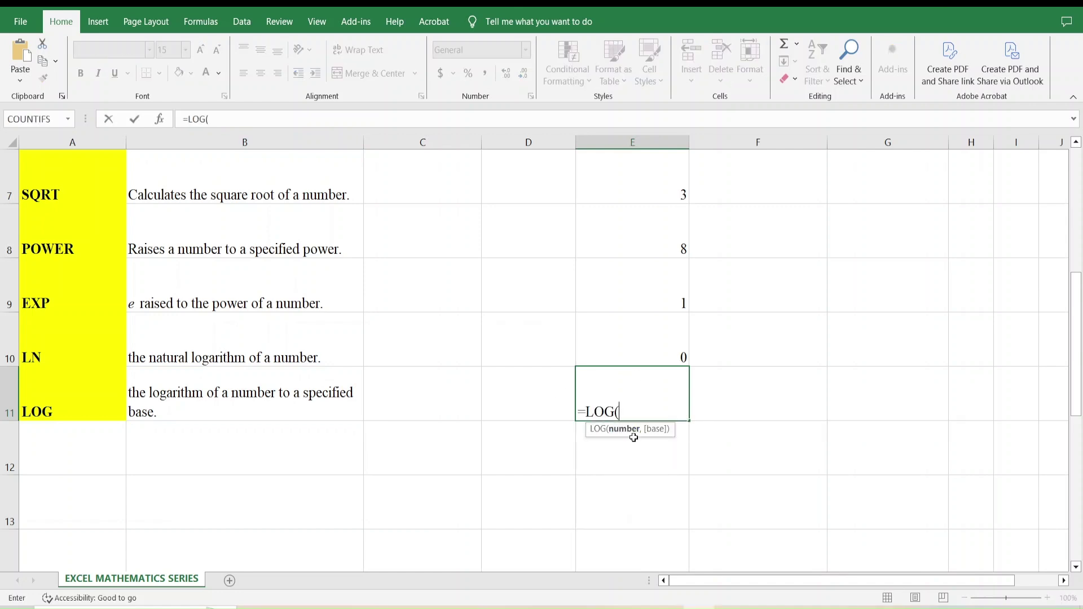
{"action": "type", "text": "1,10)"}
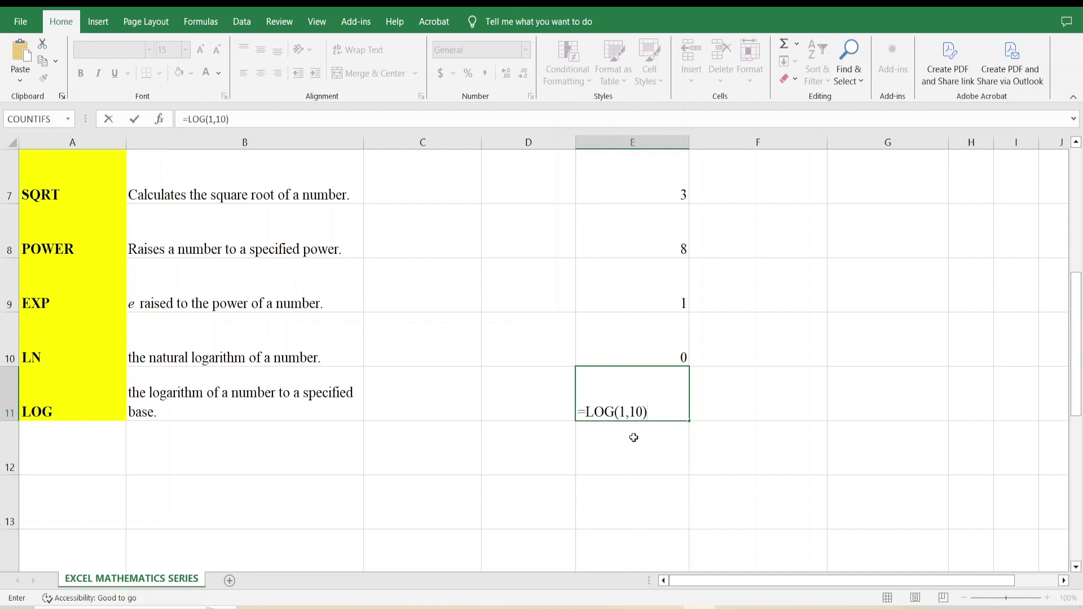
{"action": "key", "text": "Return"}
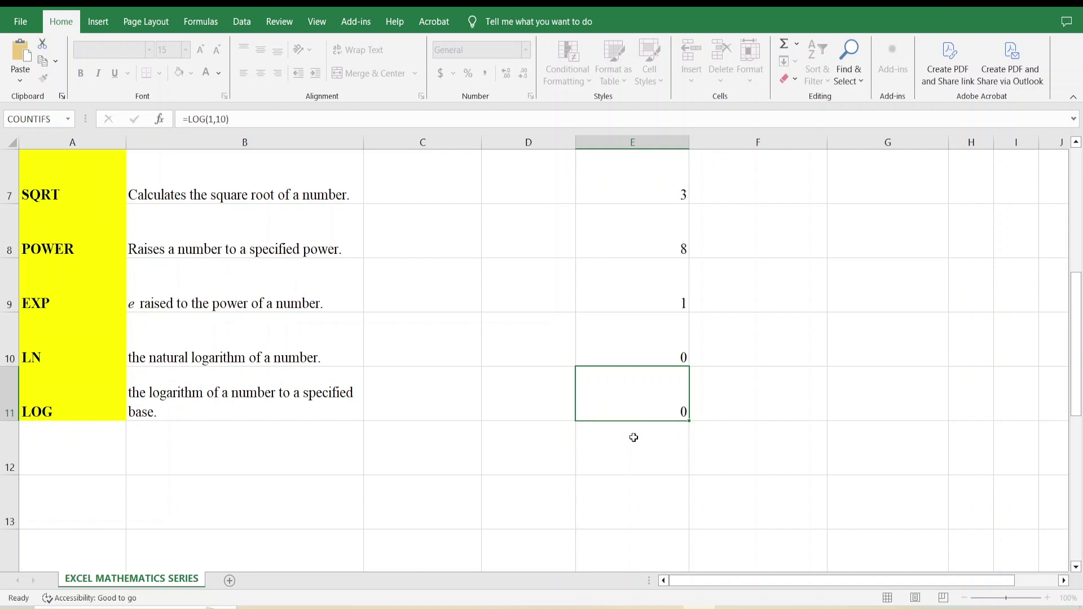
{"action": "left_click", "coordinate": [646, 417]}
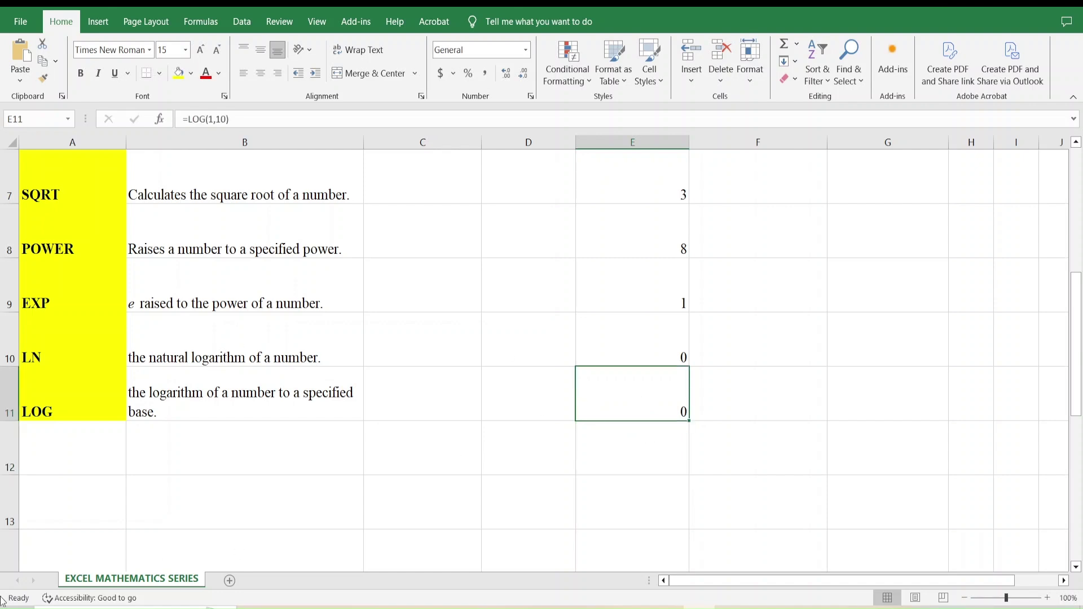
Apply All Borders to column A so each function name is outlined
{"action": "scroll", "coordinate": [144, 418], "scroll_direction": "up", "scroll_amount": 2}
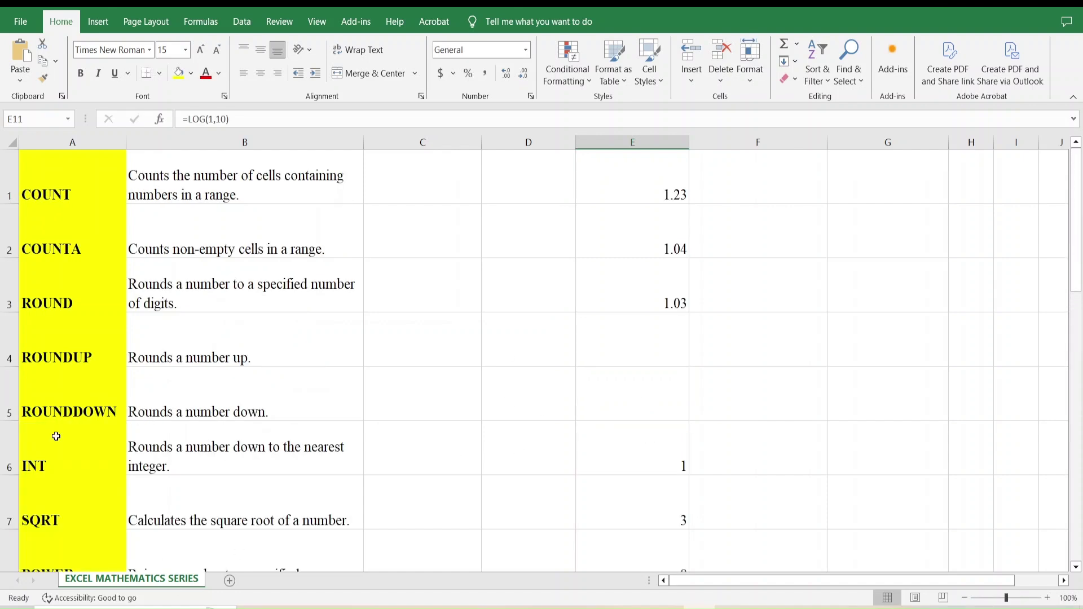
{"action": "left_click", "coordinate": [77, 171]}
{"action": "left_click", "coordinate": [82, 140]}
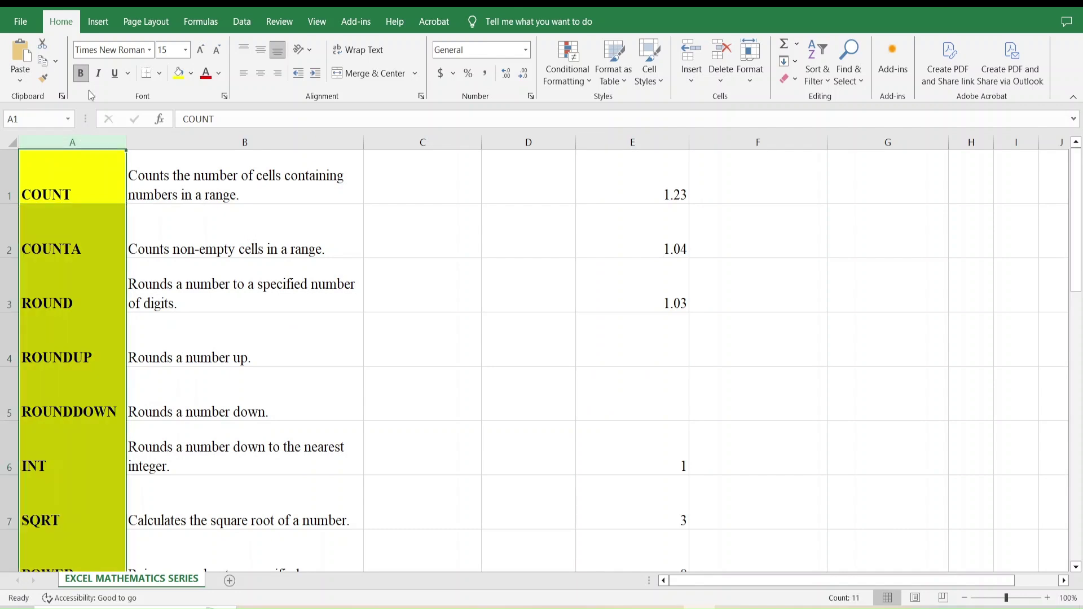
{"action": "left_click", "coordinate": [161, 74]}
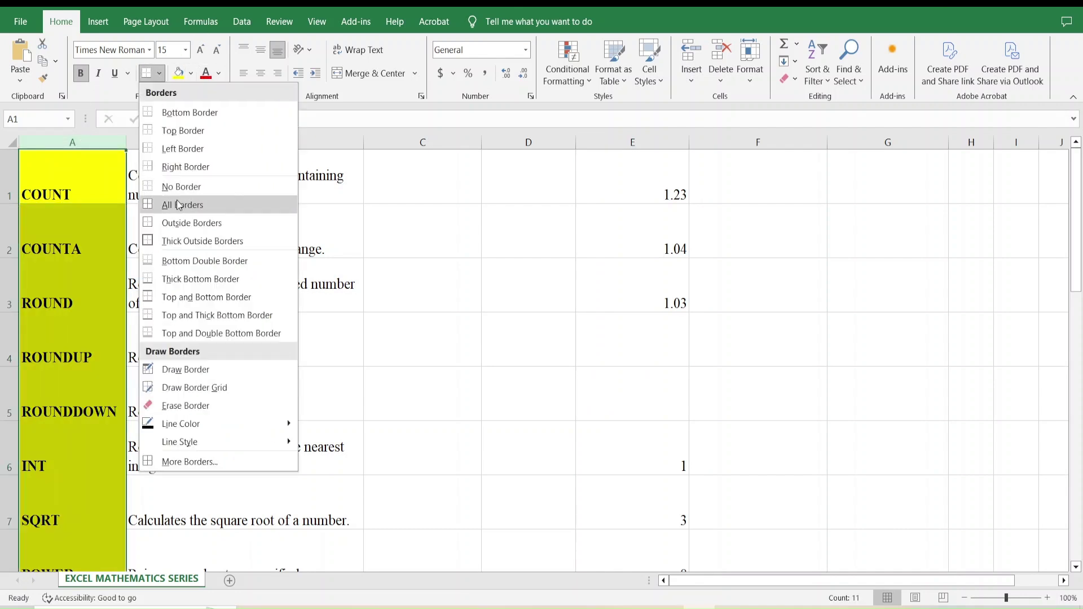
{"action": "left_click", "coordinate": [179, 204]}
{"action": "left_click", "coordinate": [60, 178]}
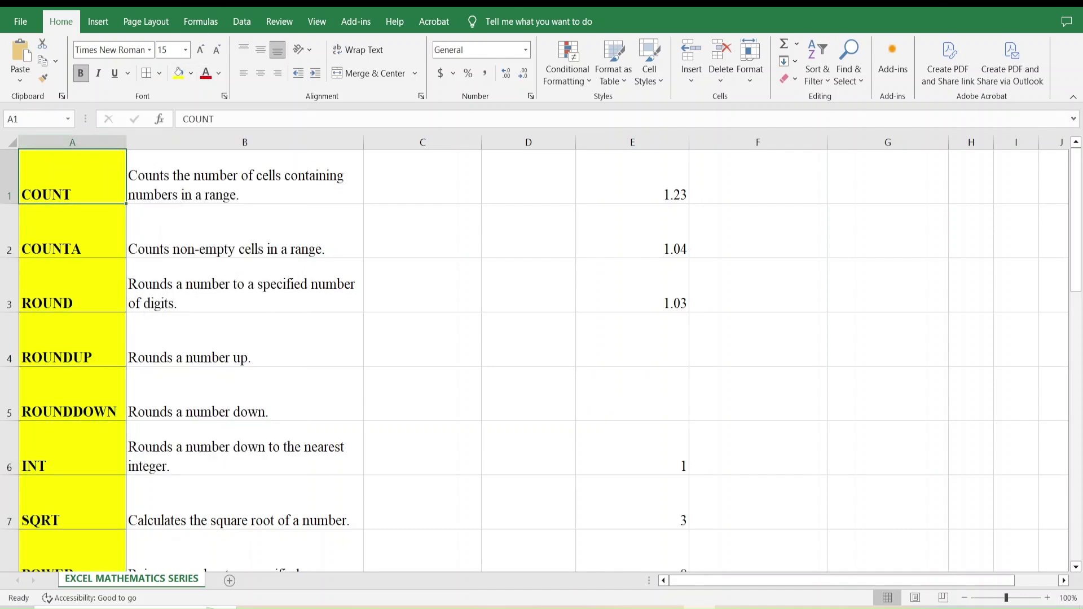